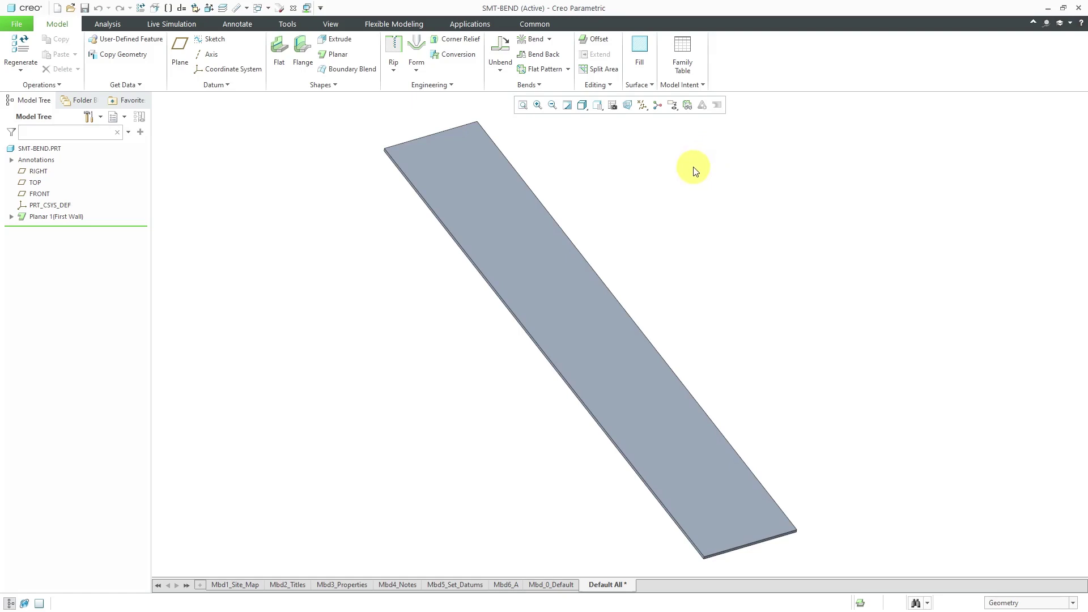
# - Start a Bend on the strip's large planar face and open a sketch for its bend line
pyautogui.click(535, 40)
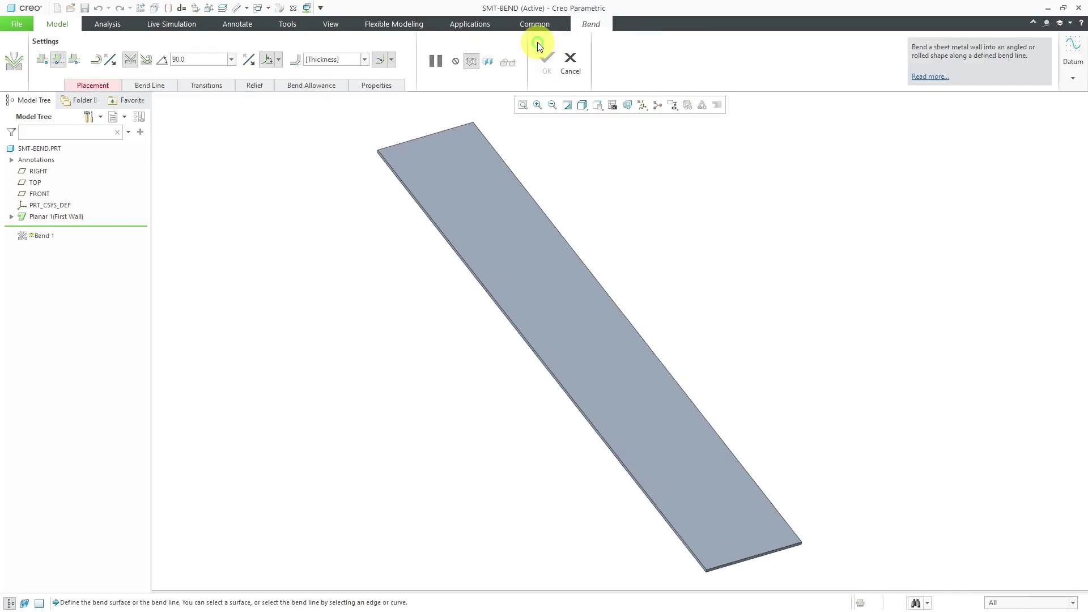
pyautogui.click(100, 85)
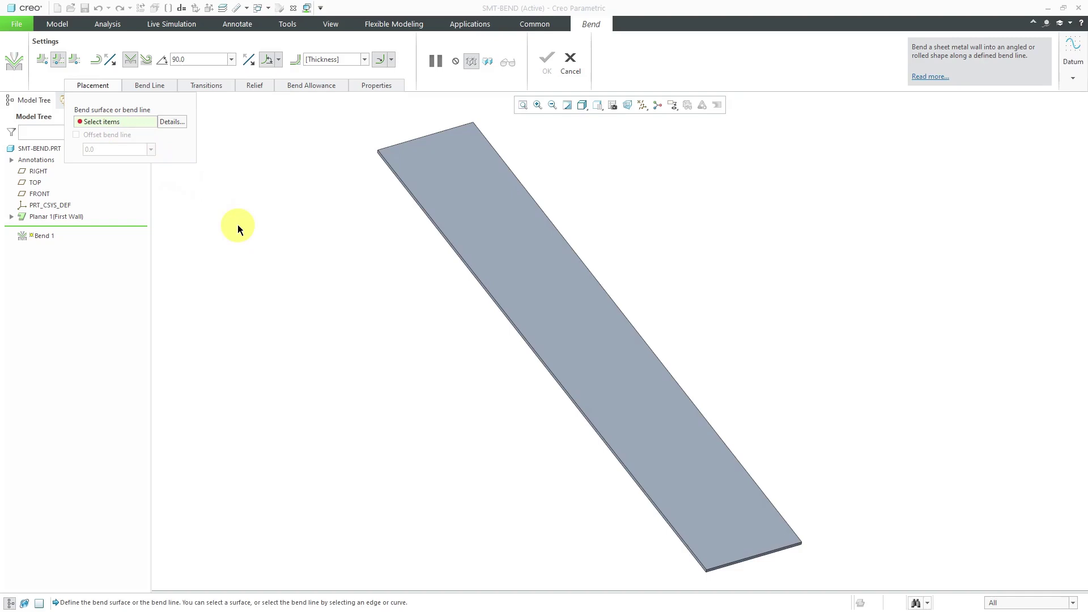
pyautogui.click(489, 219)
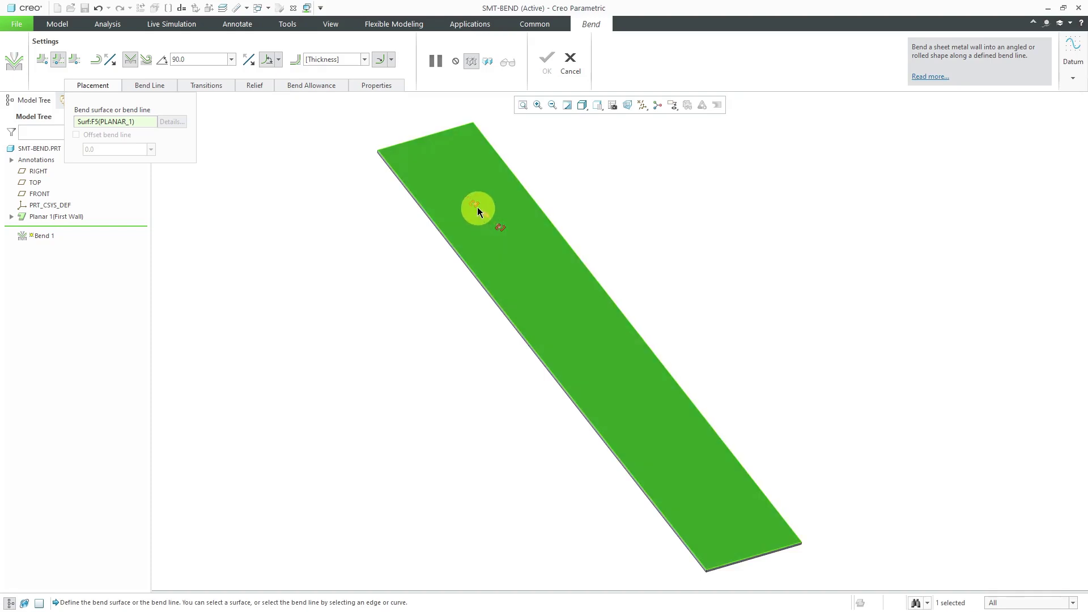
pyautogui.click(150, 88)
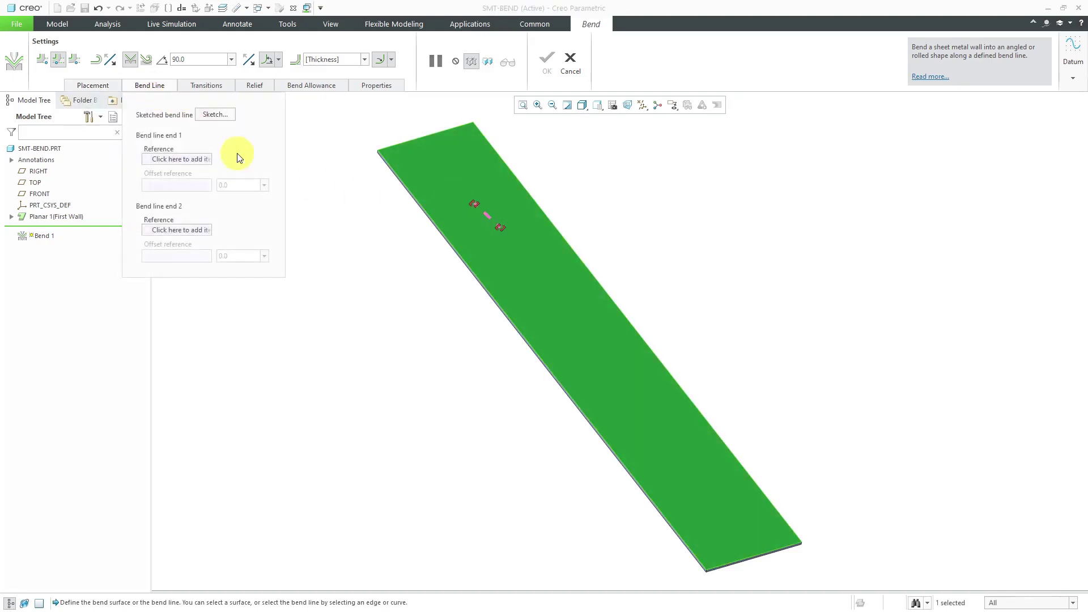
pyautogui.click(214, 114)
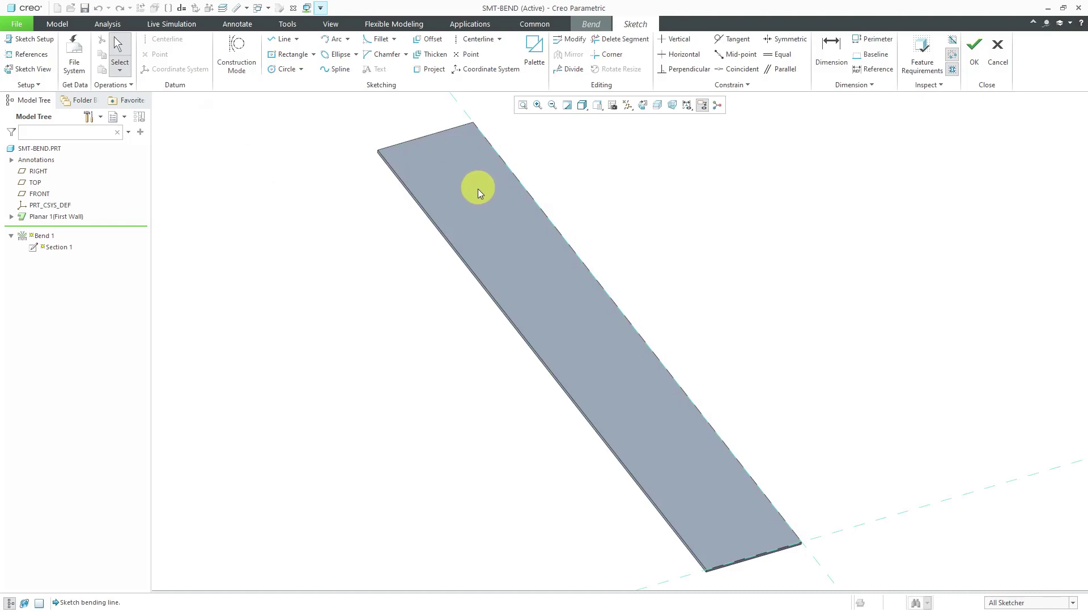
# - Add the strip's long side surface opposite the existing long-edge reference as a sketch reference
pyautogui.rightClick(296, 222)
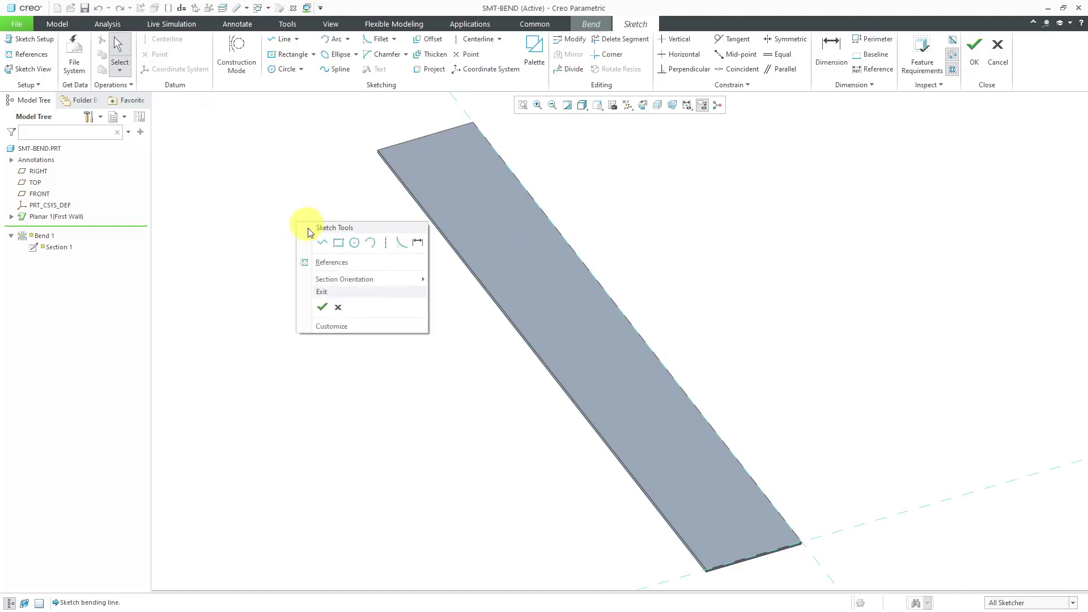
pyautogui.click(328, 262)
pyautogui.scroll(-5, 485, 295)
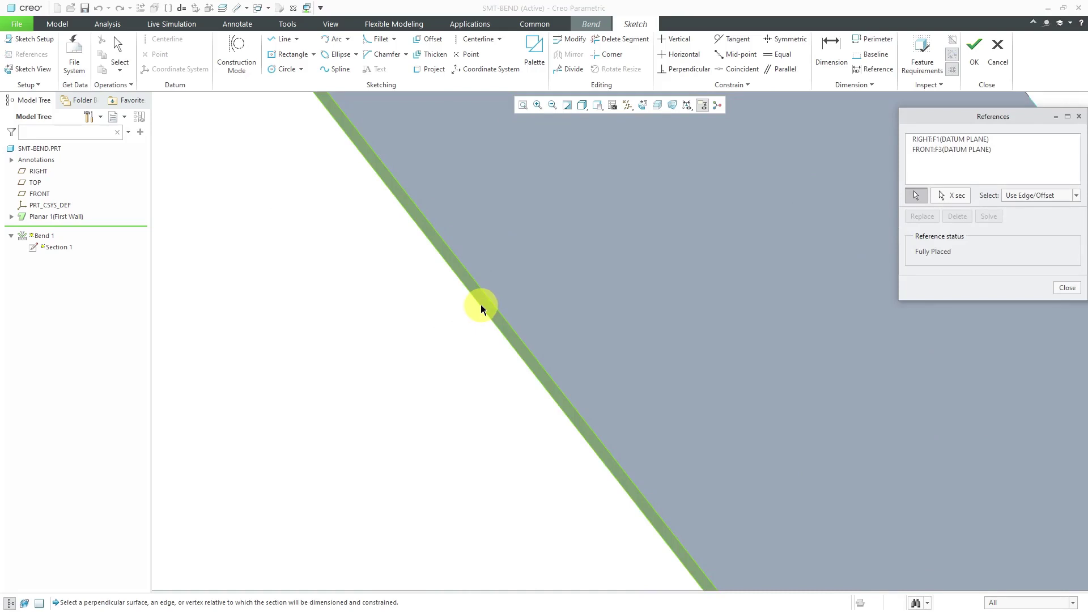
pyautogui.click(482, 306)
pyautogui.scroll(5, 476, 294)
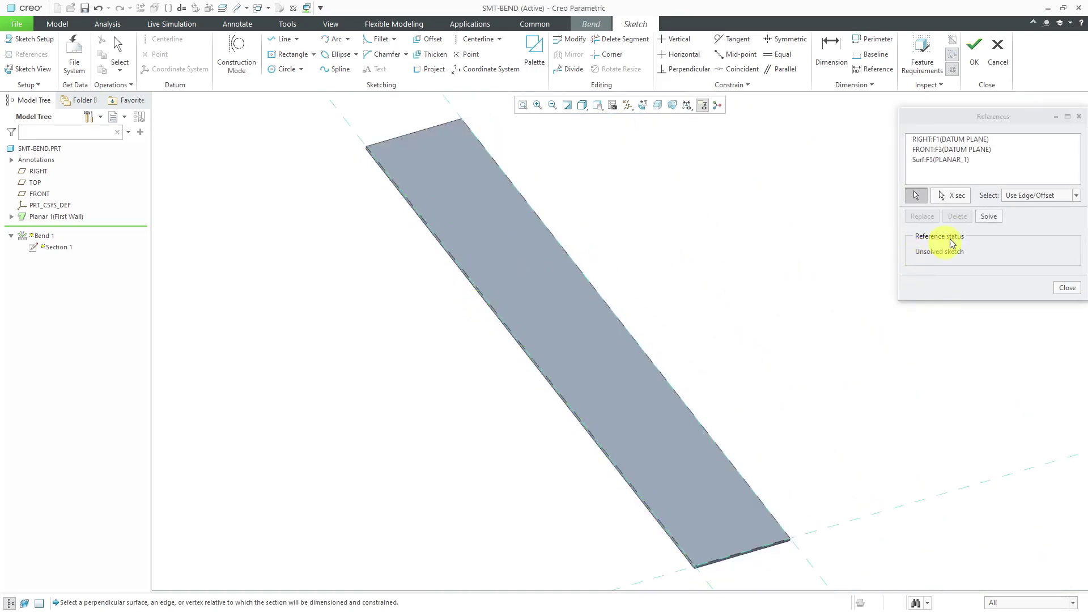
pyautogui.click(1064, 288)
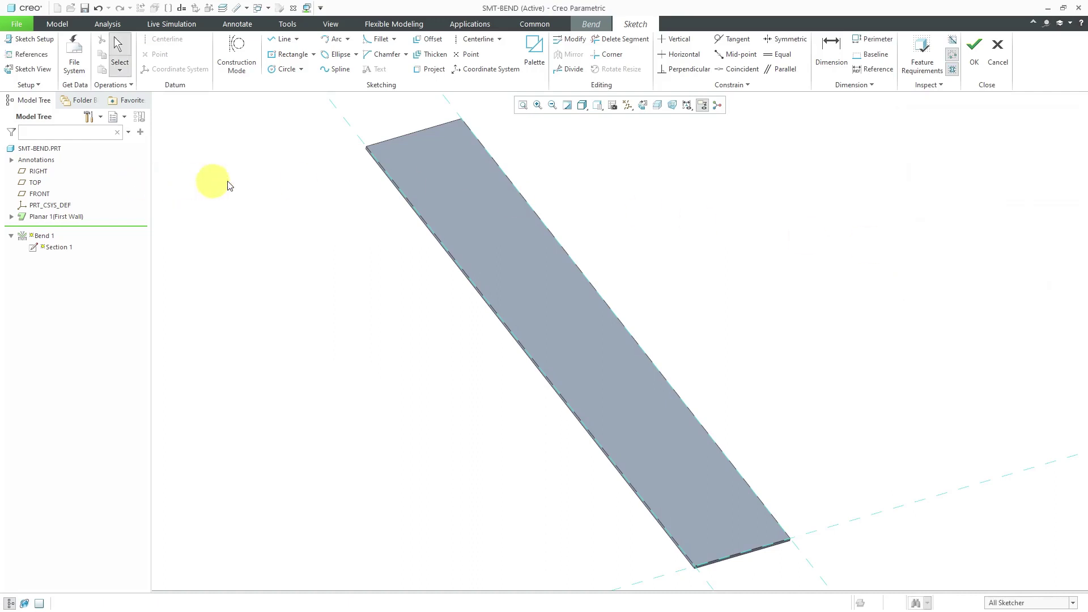
# - Sketch a straight bend line across the strip between its two long edges, about 9.07 from the FRONT datum reference
pyautogui.click(281, 38)
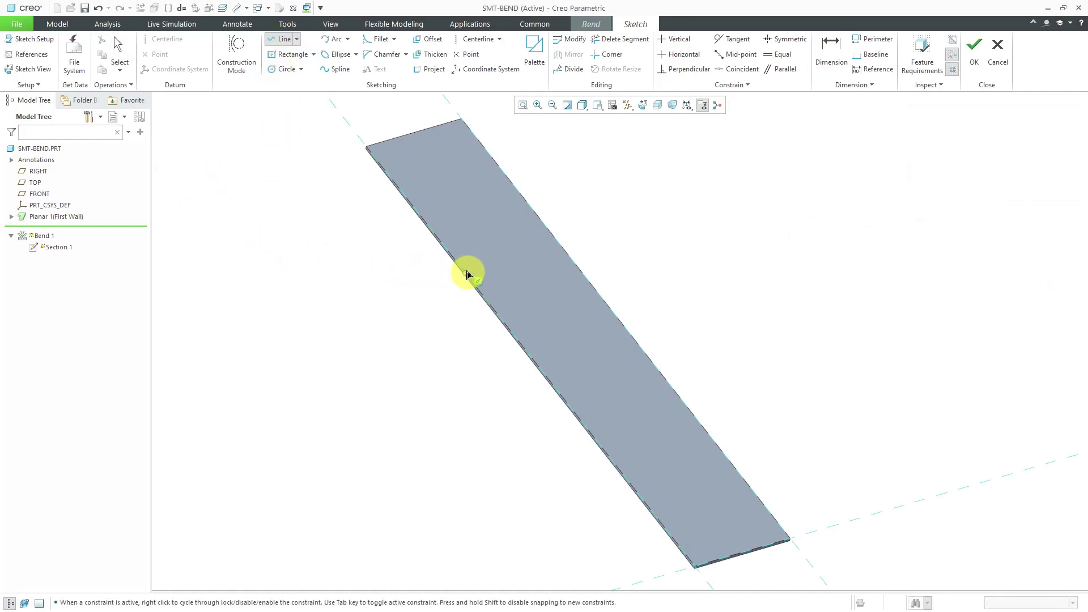
pyautogui.click(448, 249)
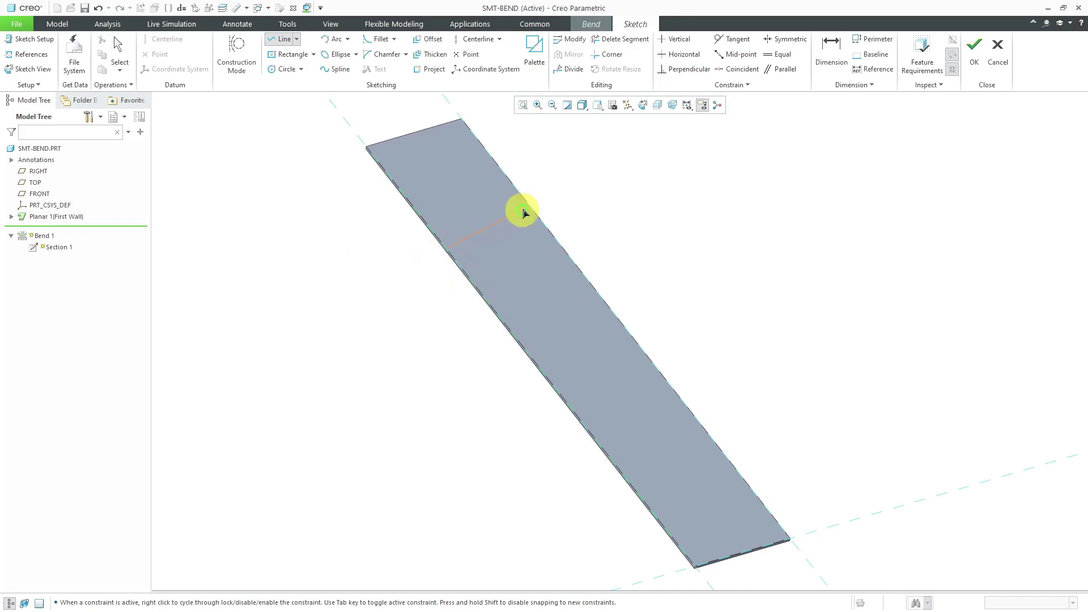
pyautogui.click(540, 223)
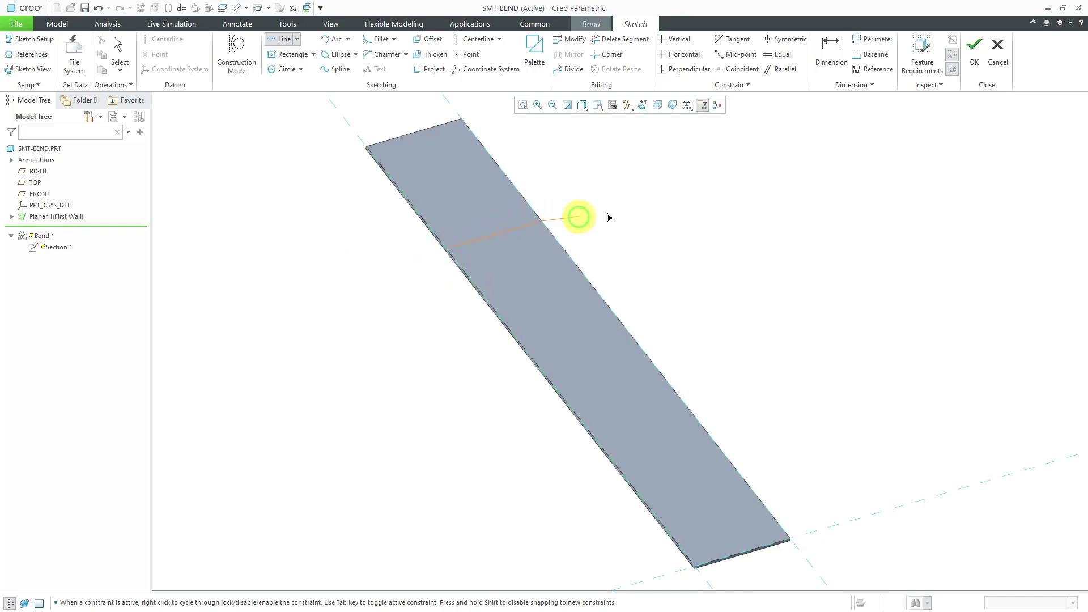
pyautogui.middleClick(629, 210)
pyautogui.middleClick(629, 211)
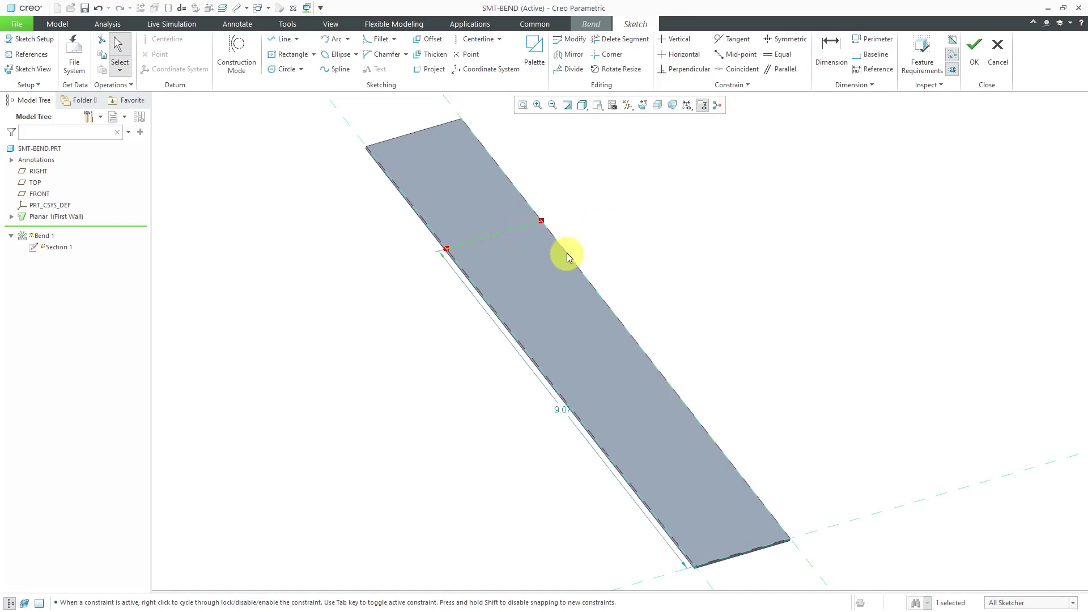
# - Set the bend line's distance from the FRONT datum reference to 9 and finish the sketch
pyautogui.doubleClick(563, 410)
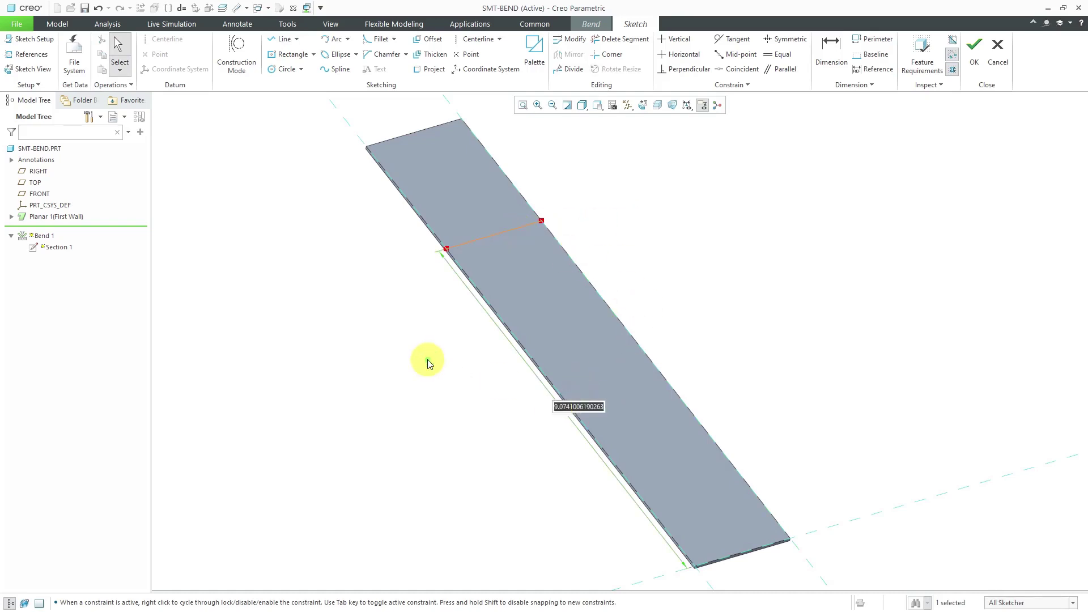
pyautogui.write('9')
pyautogui.press('Return')
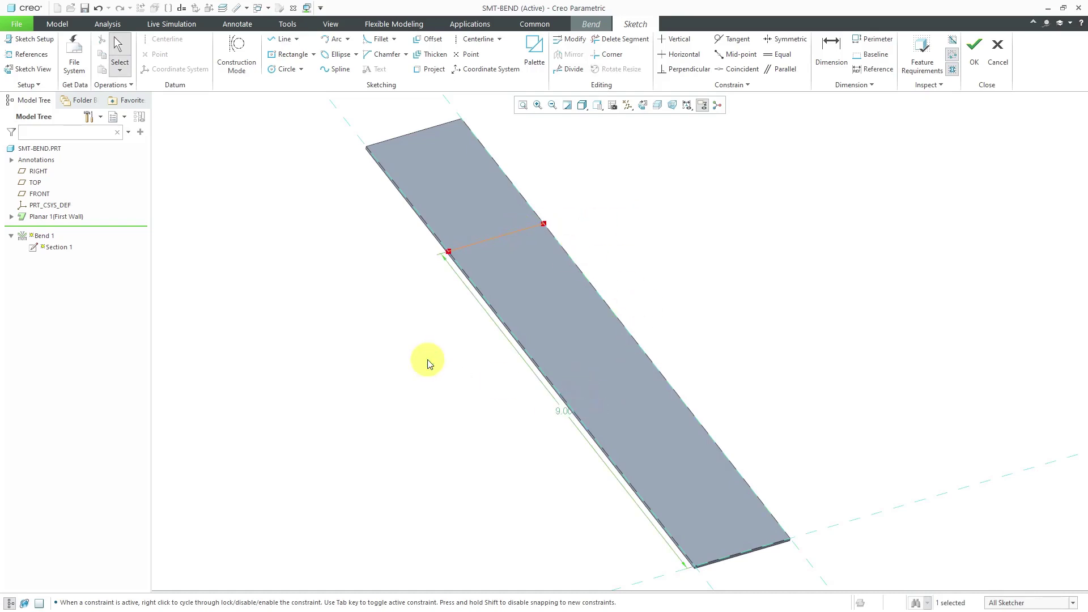
pyautogui.rightClick(360, 279)
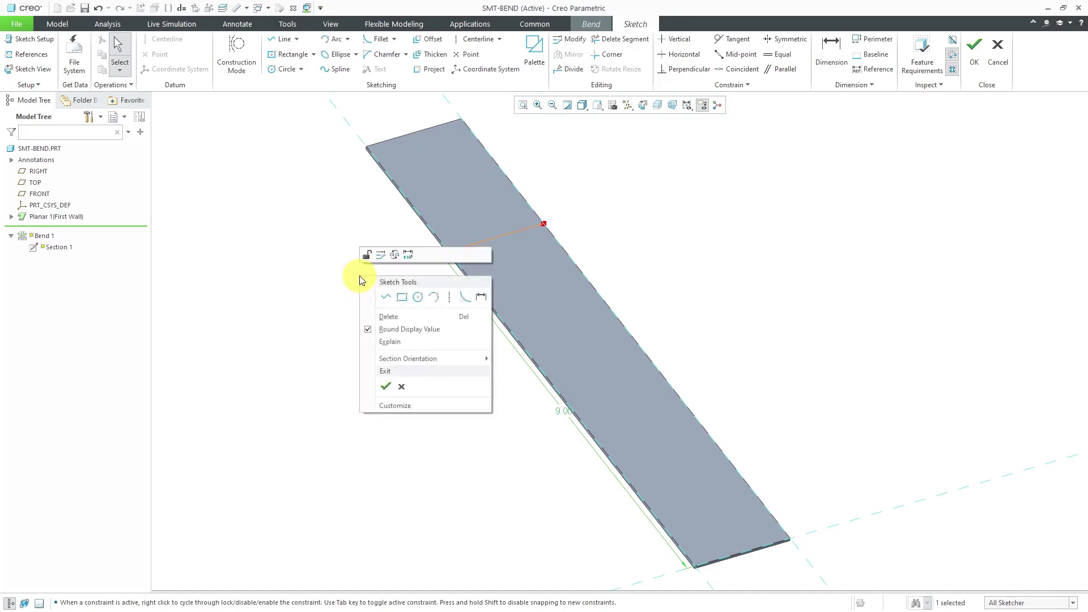
pyautogui.click(386, 388)
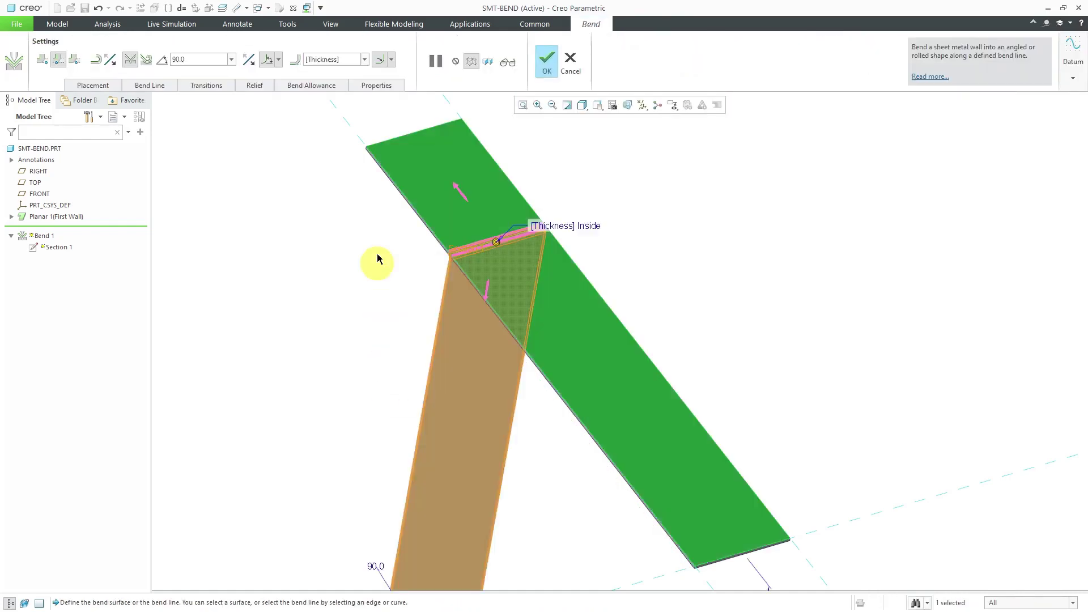
# - Flip the bend's fixed side so the long portion stays fixed and the short end bends down
pyautogui.moveTo(415, 253)
pyautogui.mouseDown(button='middle')
pyautogui.moveTo(385, 236)
pyautogui.moveTo(427, 230)
pyautogui.moveTo(423, 243)
pyautogui.mouseUp(button='middle')
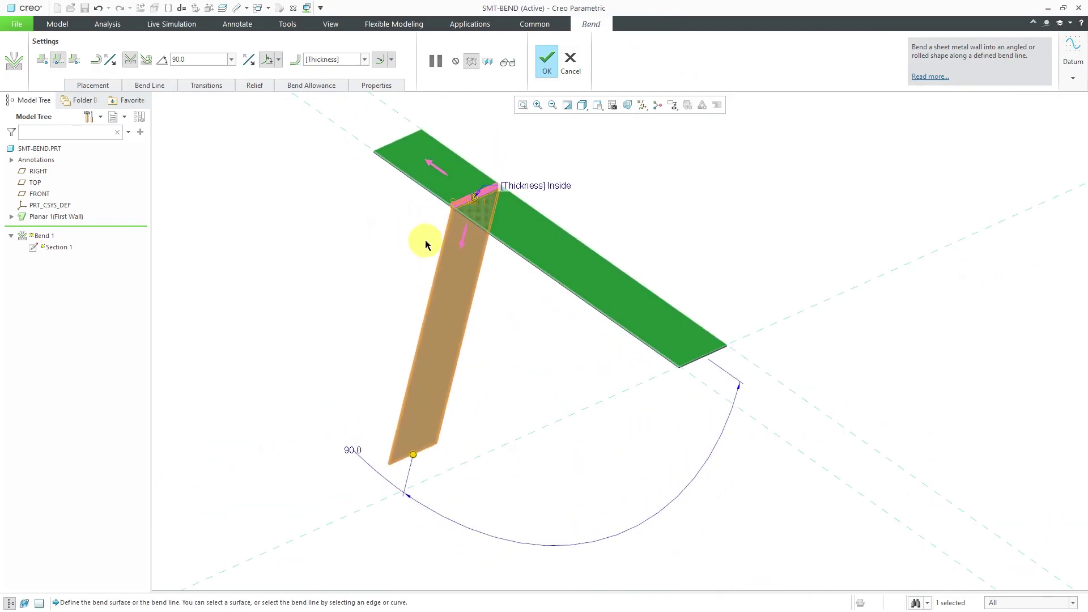
pyautogui.click(418, 159)
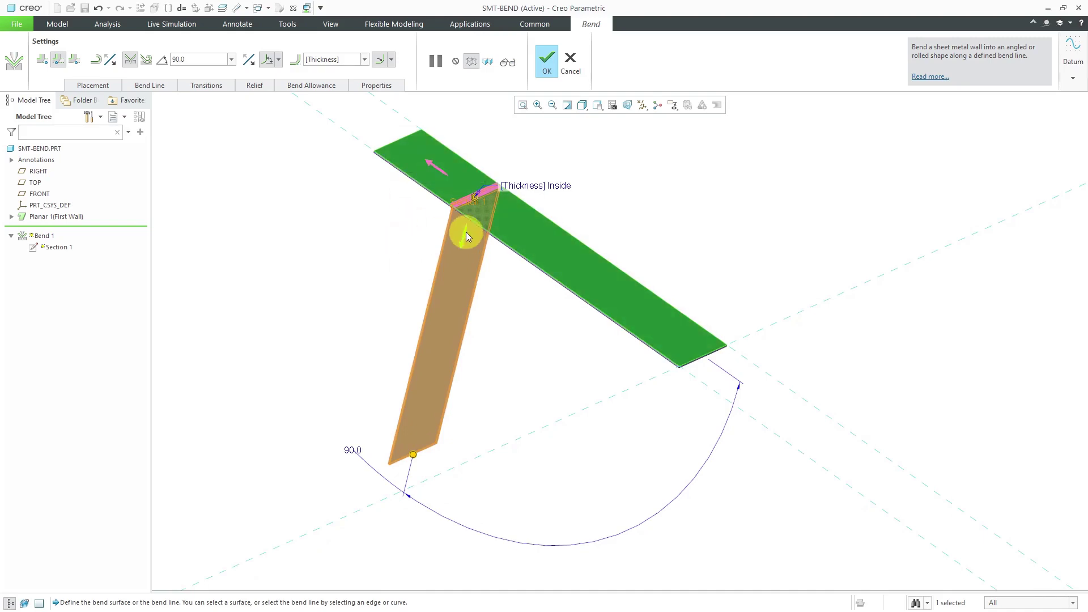
pyautogui.click(437, 172)
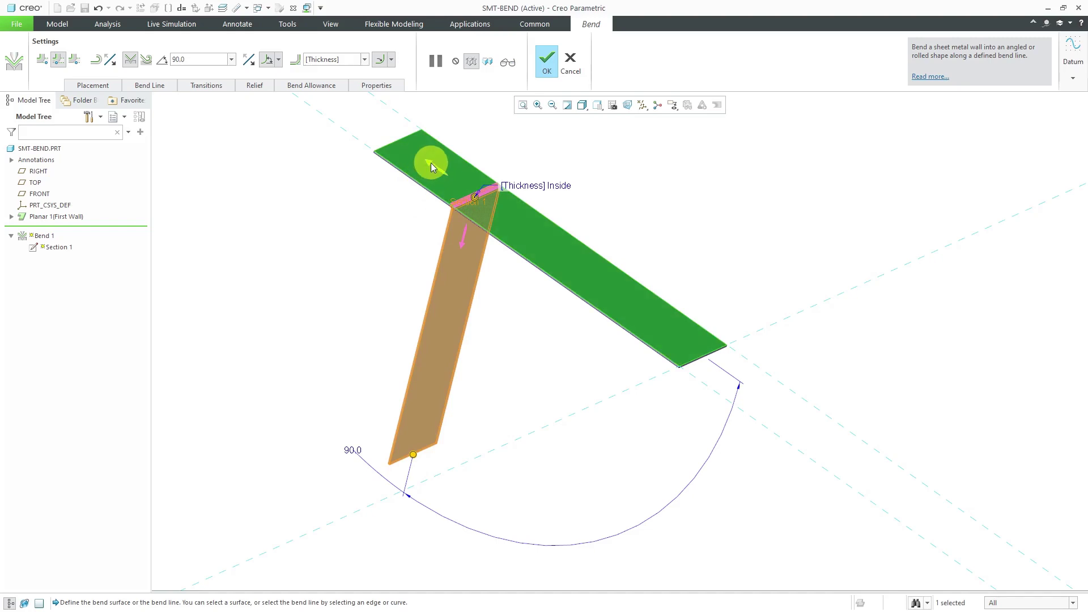
pyautogui.click(432, 168)
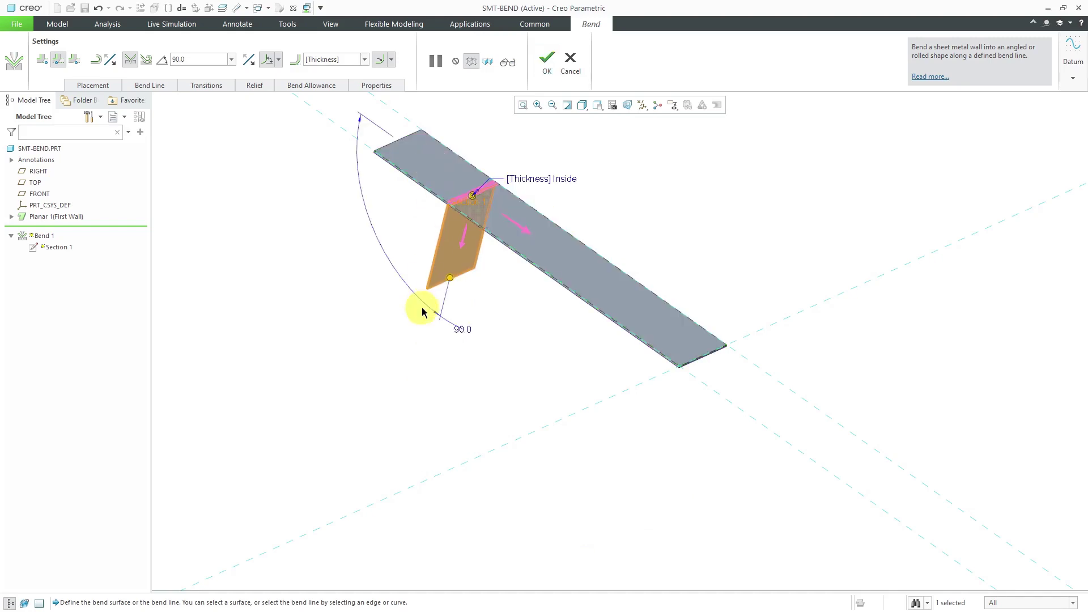
pyautogui.click(525, 232)
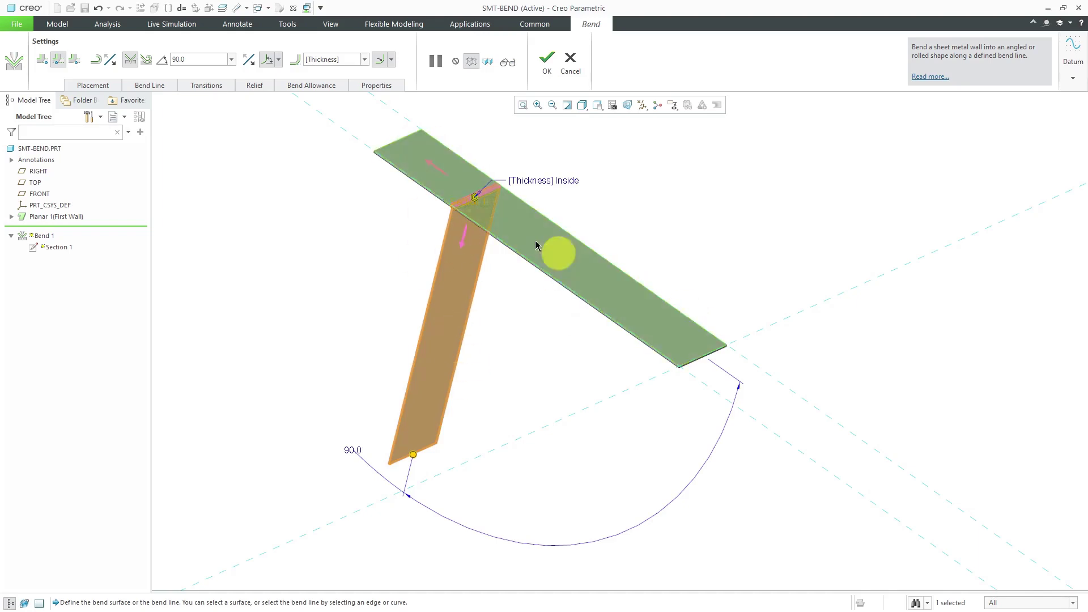
pyautogui.click(434, 174)
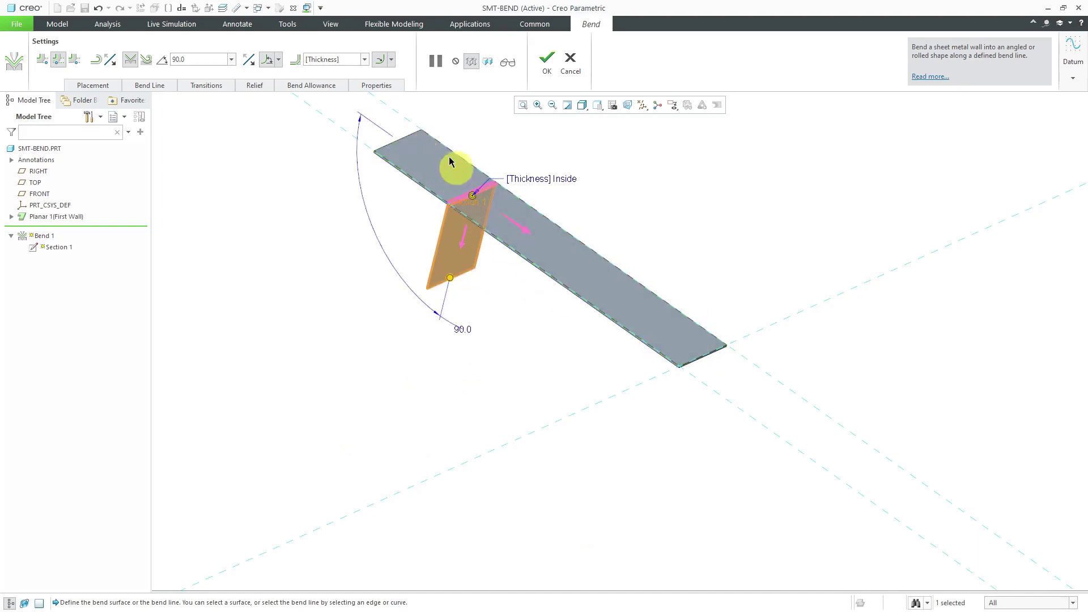
# - Switch the bend's fixed side back and forth to compare bending the long and short portions, ending with the long portion fixed
pyautogui.click(111, 61)
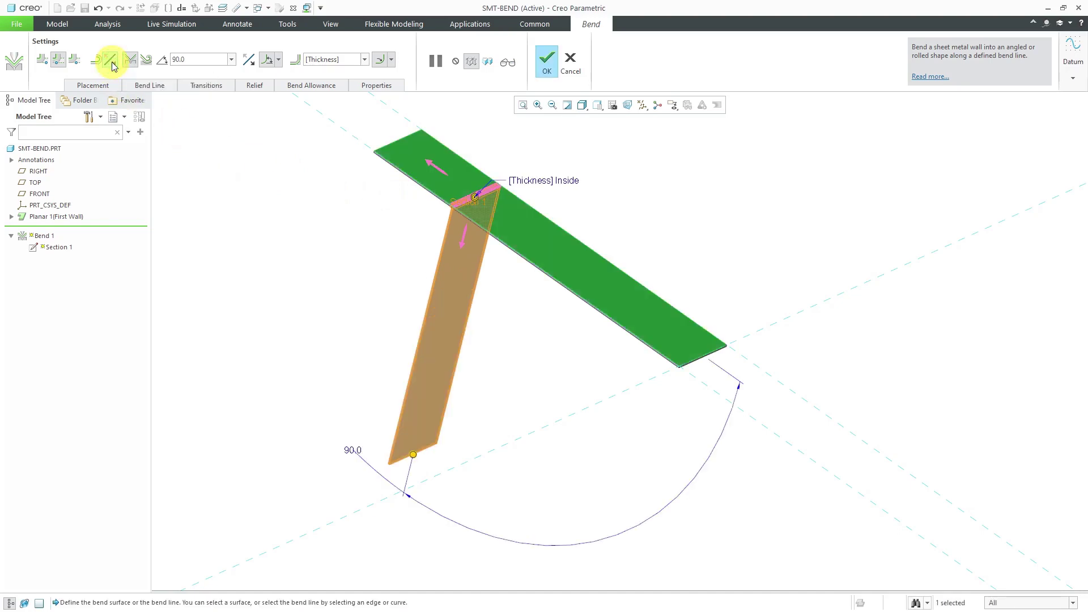
pyautogui.click(111, 60)
pyautogui.click(112, 60)
pyautogui.click(111, 60)
pyautogui.click(111, 60)
pyautogui.click(111, 60)
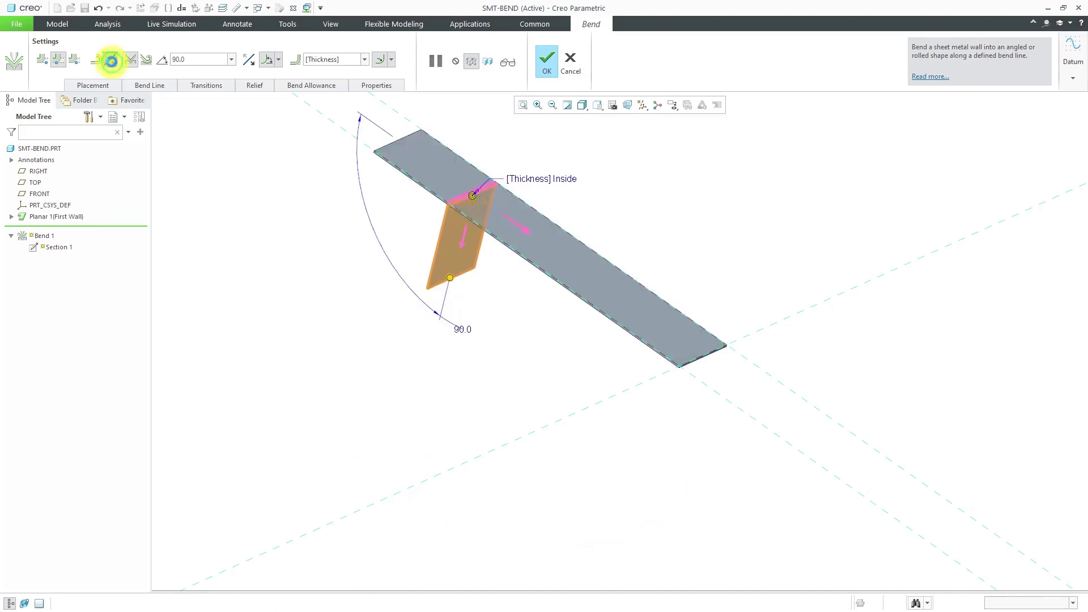
pyautogui.click(111, 60)
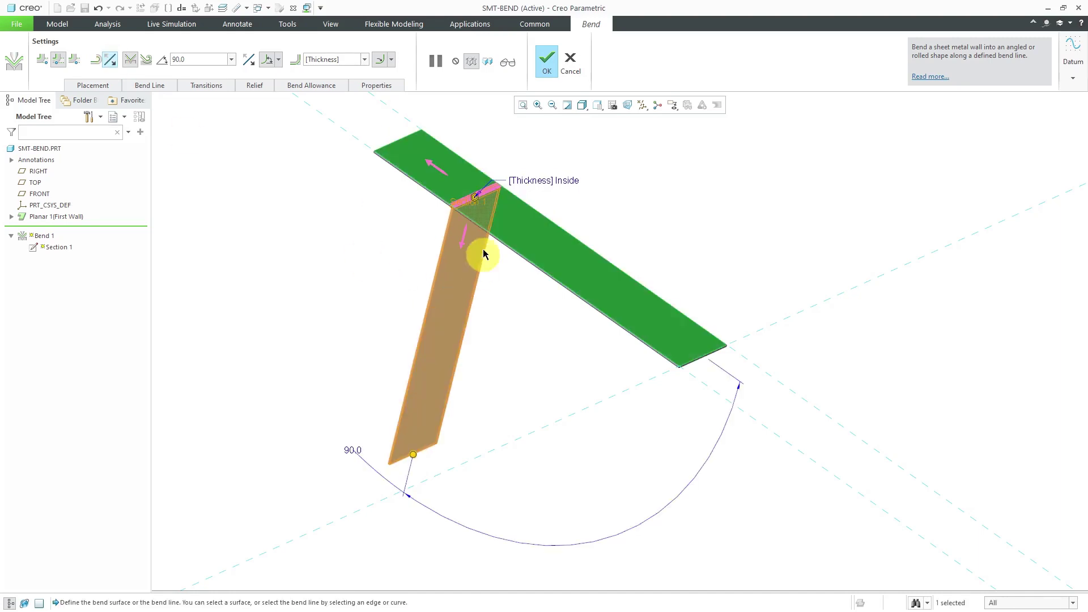
pyautogui.click(111, 61)
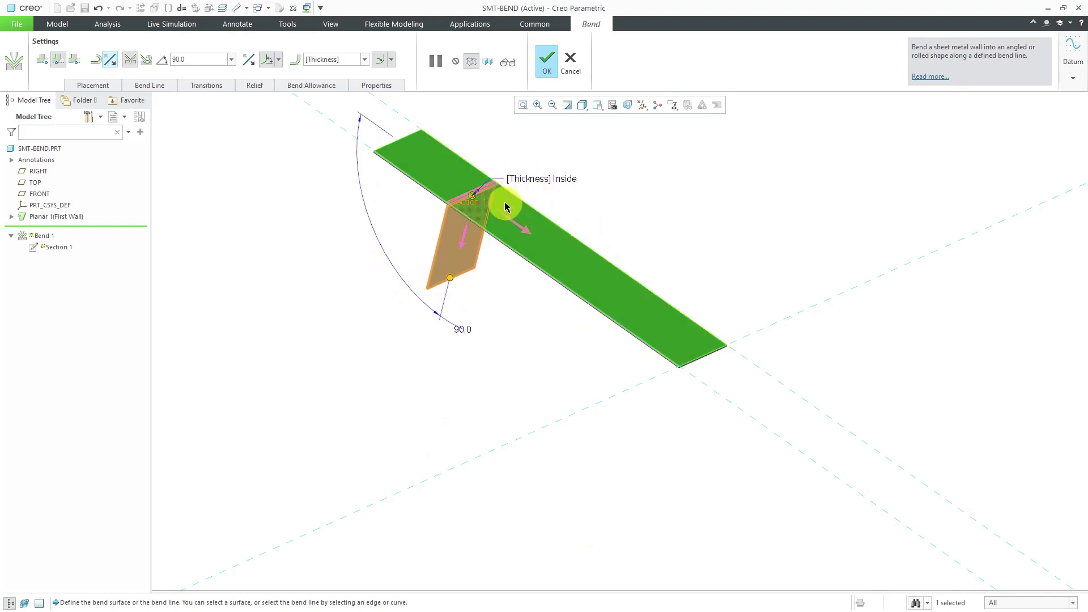
# - Set the inside bend radius to 1.00 instead of the sheet thickness
pyautogui.scroll(-1, 483, 193)
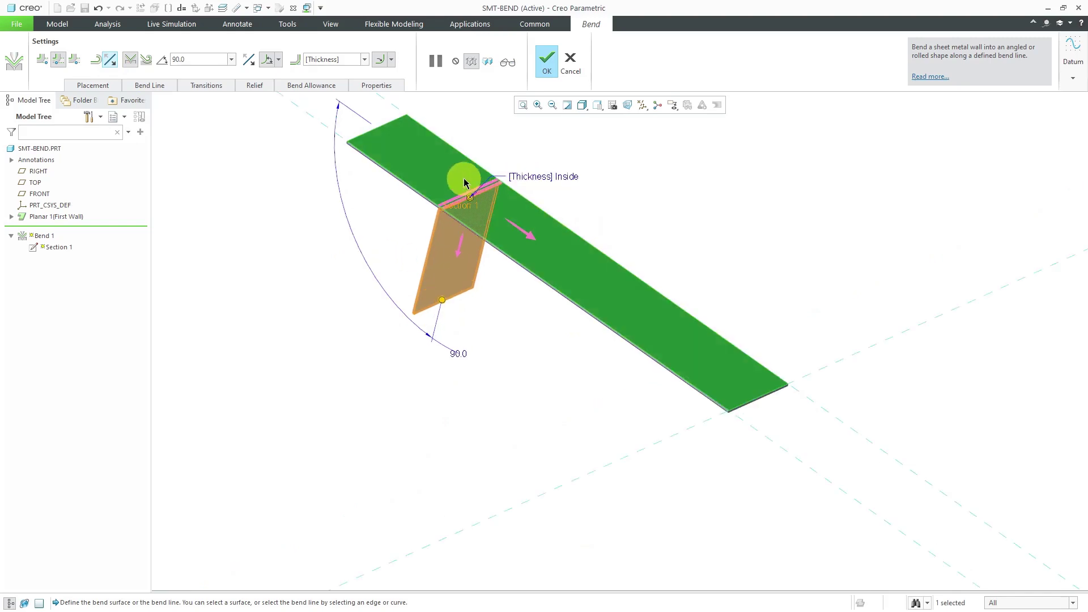
pyautogui.scroll(-2, 463, 178)
pyautogui.scroll(2, 496, 253)
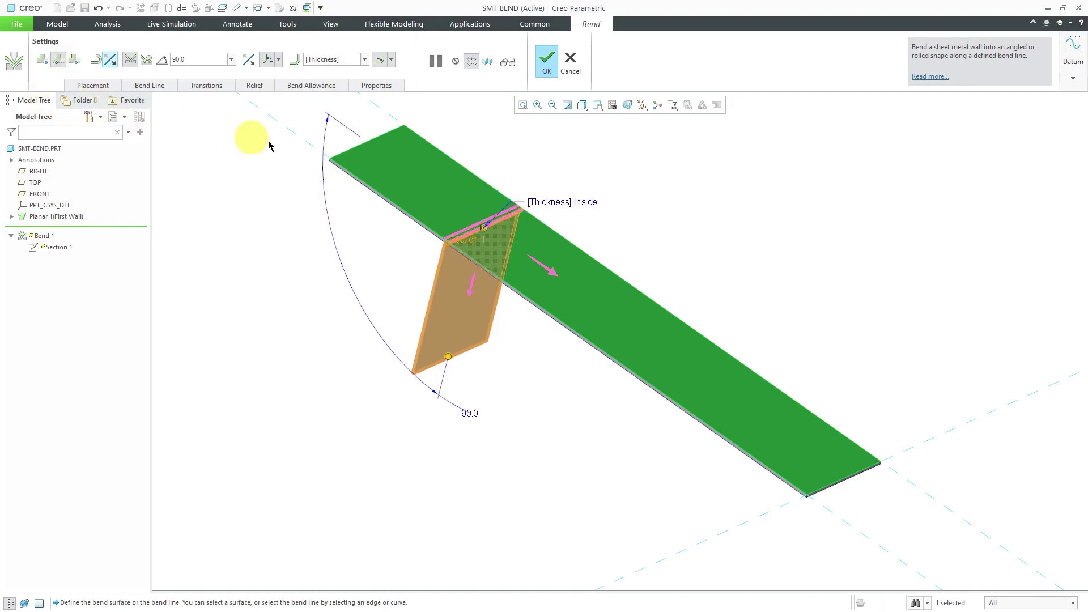
pyautogui.click(365, 59)
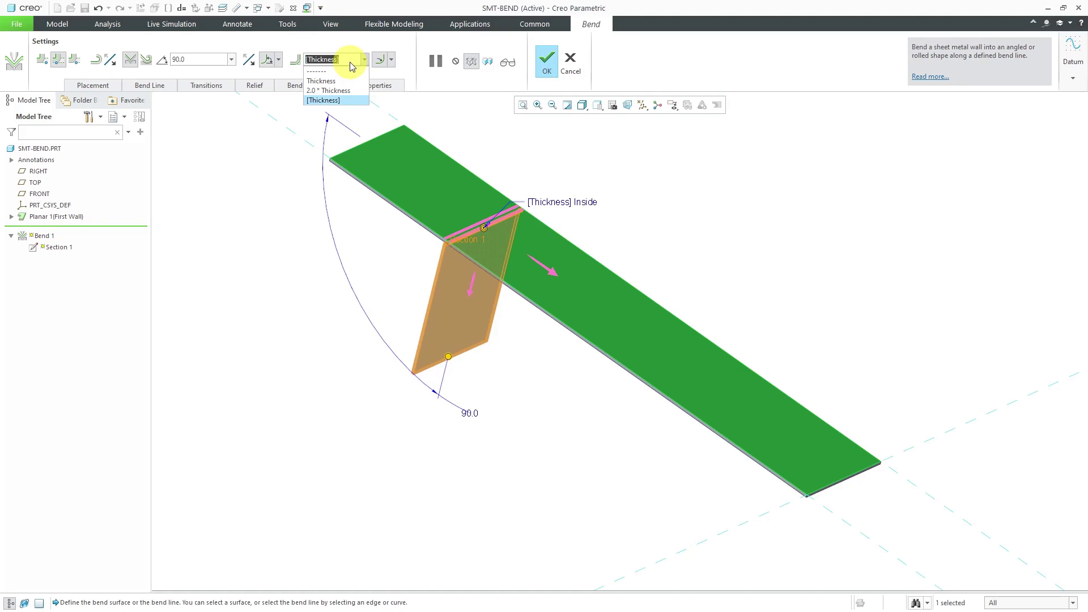
pyautogui.write('1')
pyautogui.press('Return')
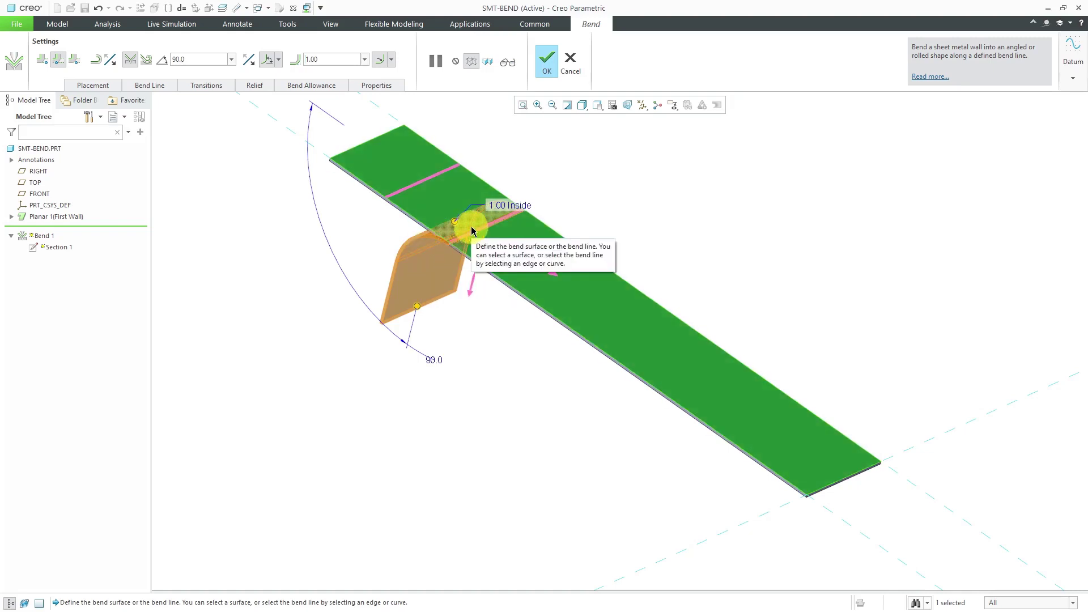
# - Compare placing the bend zone on both sides of the bend line and on its fixed long side, leaving it on the fixed side
pyautogui.click(42, 60)
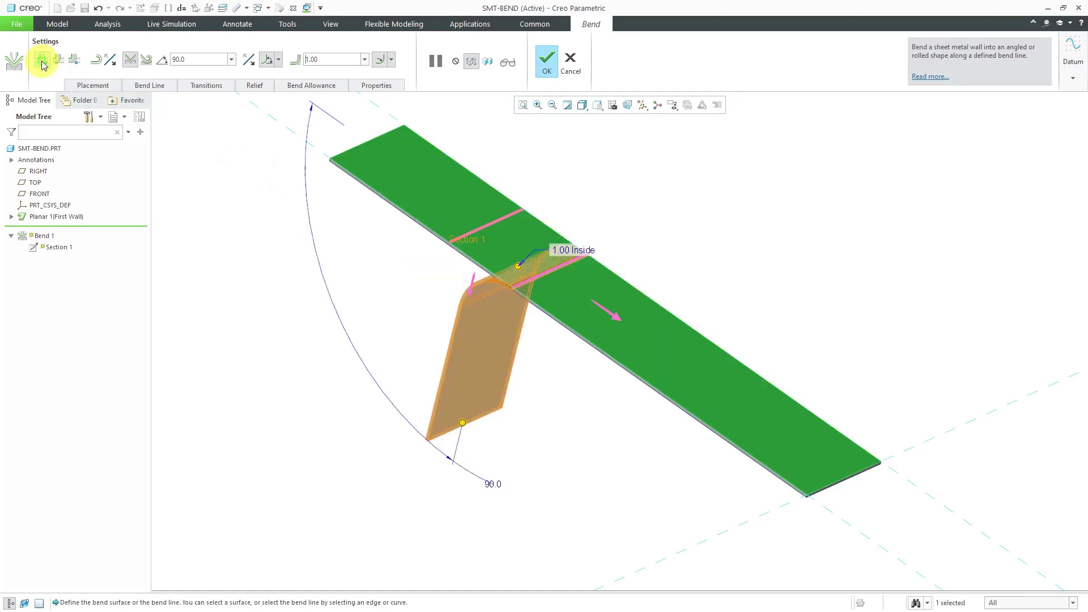
pyautogui.moveTo(437, 243); pyautogui.dragTo(488, 226, button='middle')
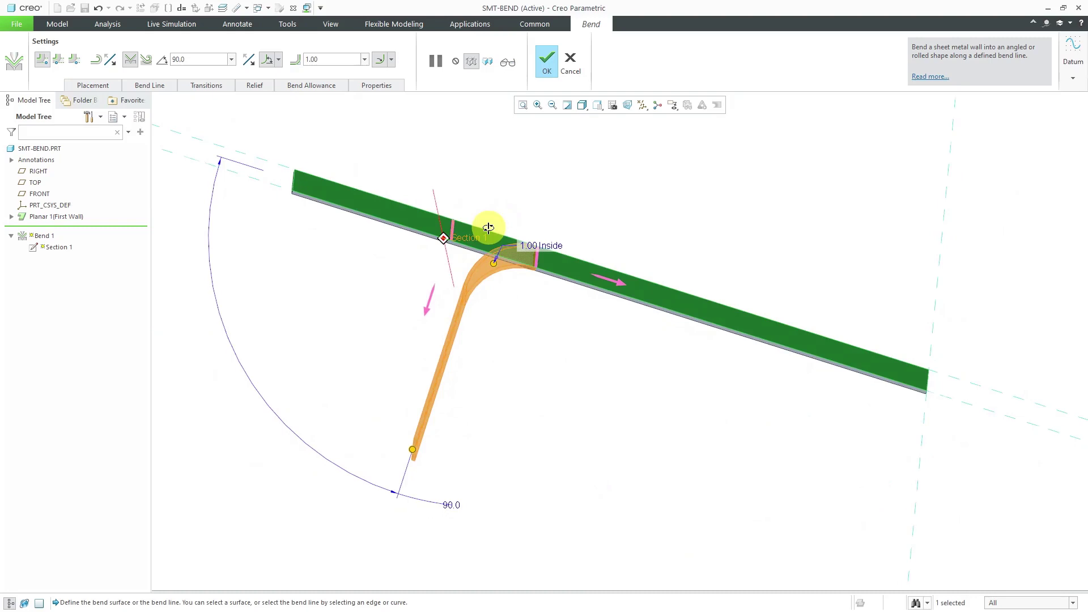
pyautogui.click(76, 60)
pyautogui.moveTo(498, 287); pyautogui.dragTo(496, 287, button='middle')
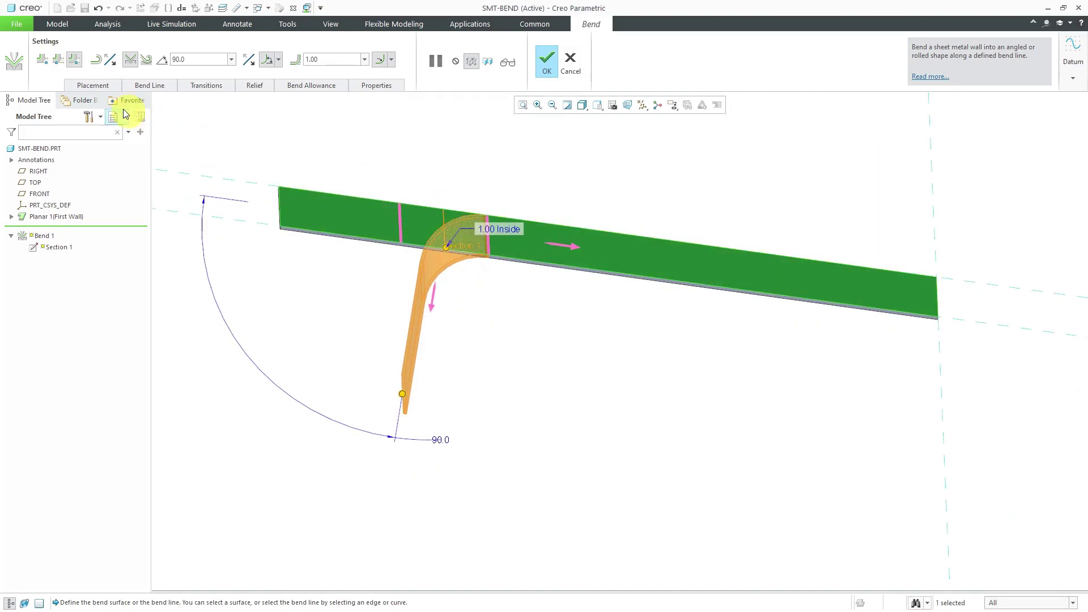
pyautogui.click(44, 61)
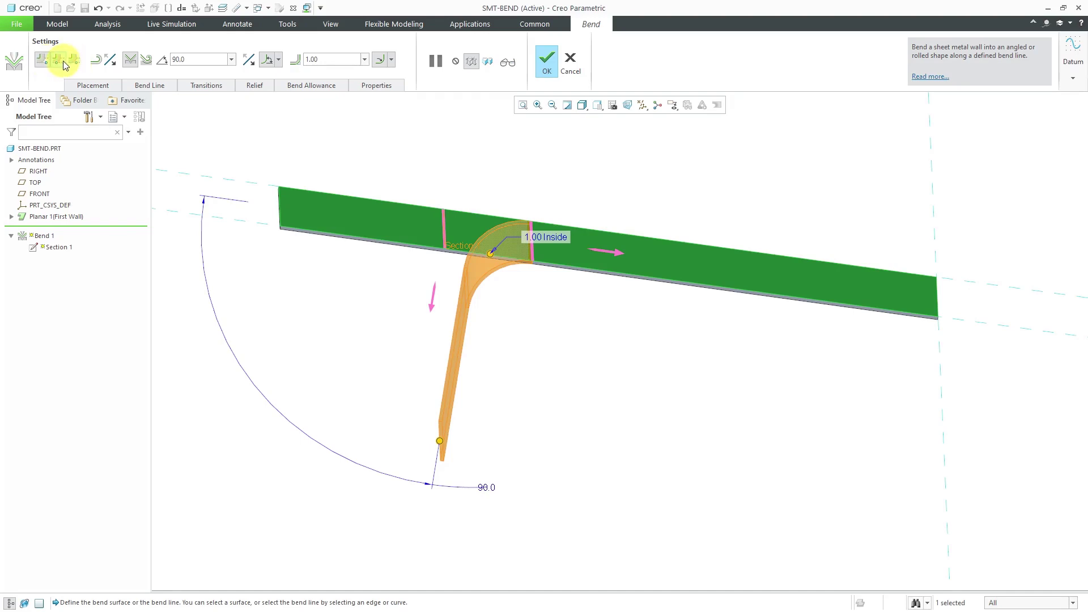
# - Place the bend zone on the short, bending side of the bend line
pyautogui.click(61, 63)
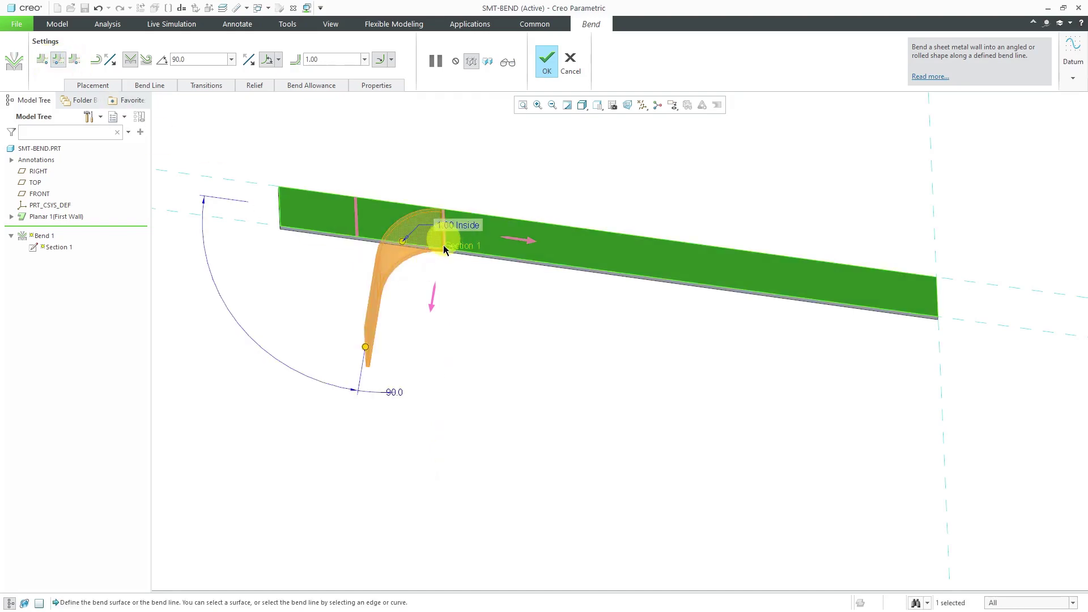
pyautogui.moveTo(430, 308); pyautogui.dragTo(438, 287, button='middle')
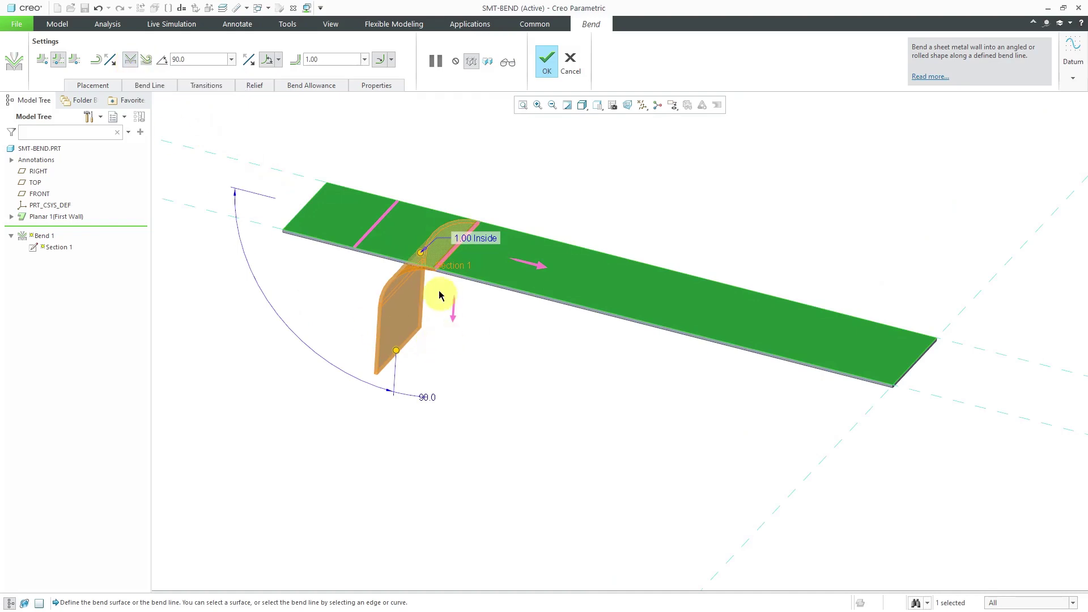
# - Try preset bend angles of 30 and 60 degrees, and enter a custom angle of 70 degrees
pyautogui.click(232, 60)
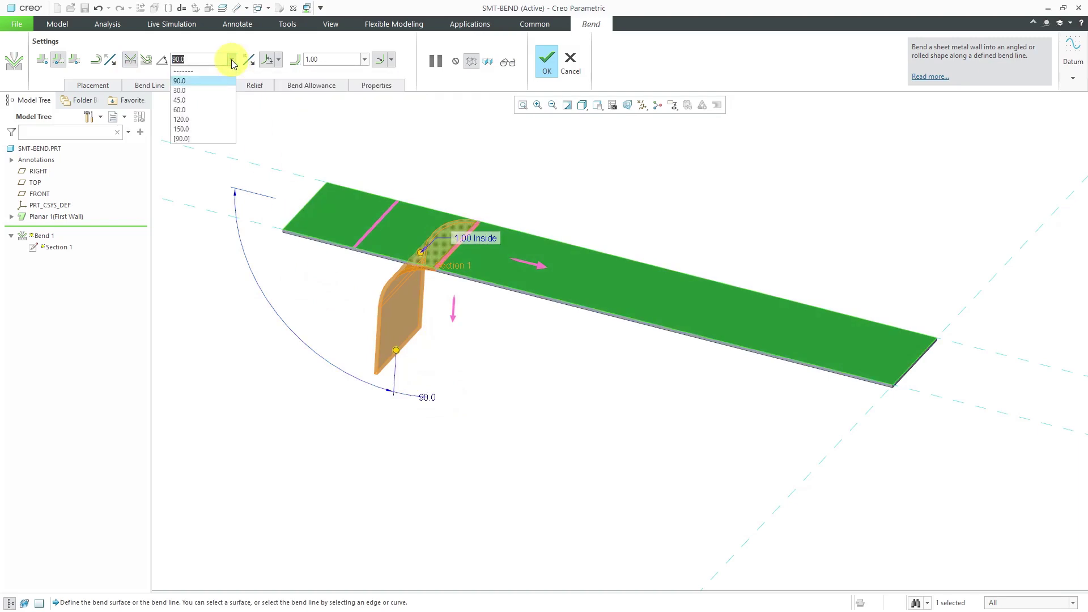
pyautogui.click(201, 90)
pyautogui.click(231, 59)
pyautogui.click(212, 122)
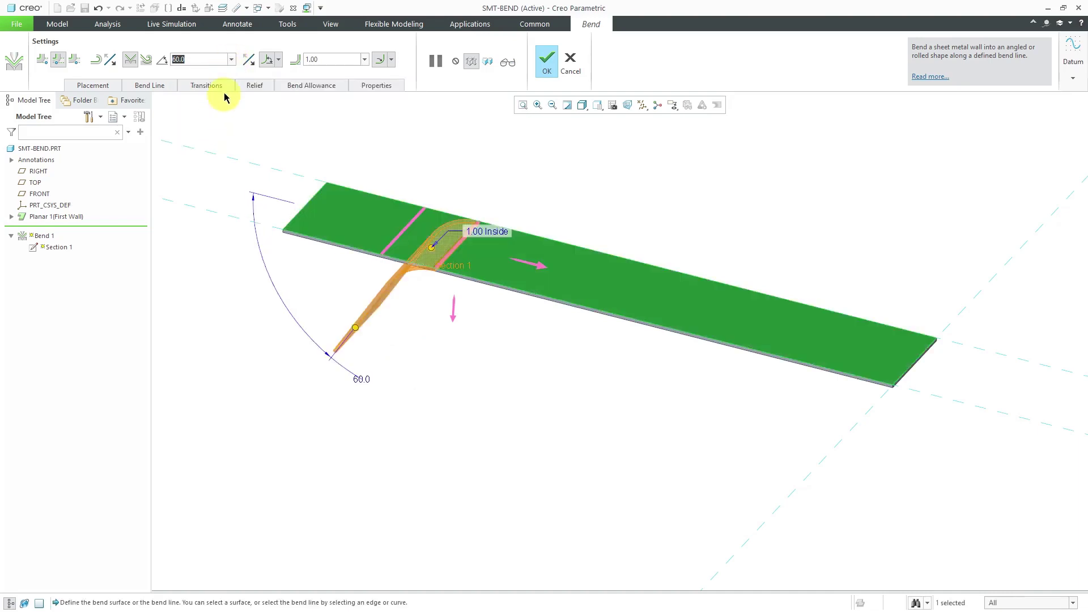
pyautogui.doubleClick(221, 60)
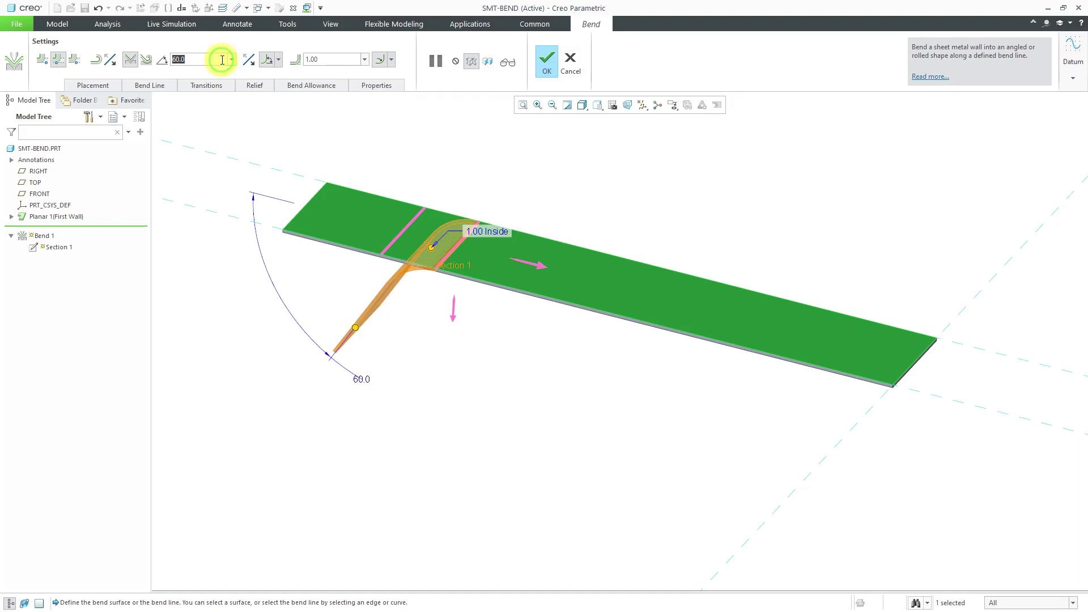
pyautogui.write('70')
pyautogui.press('Return')
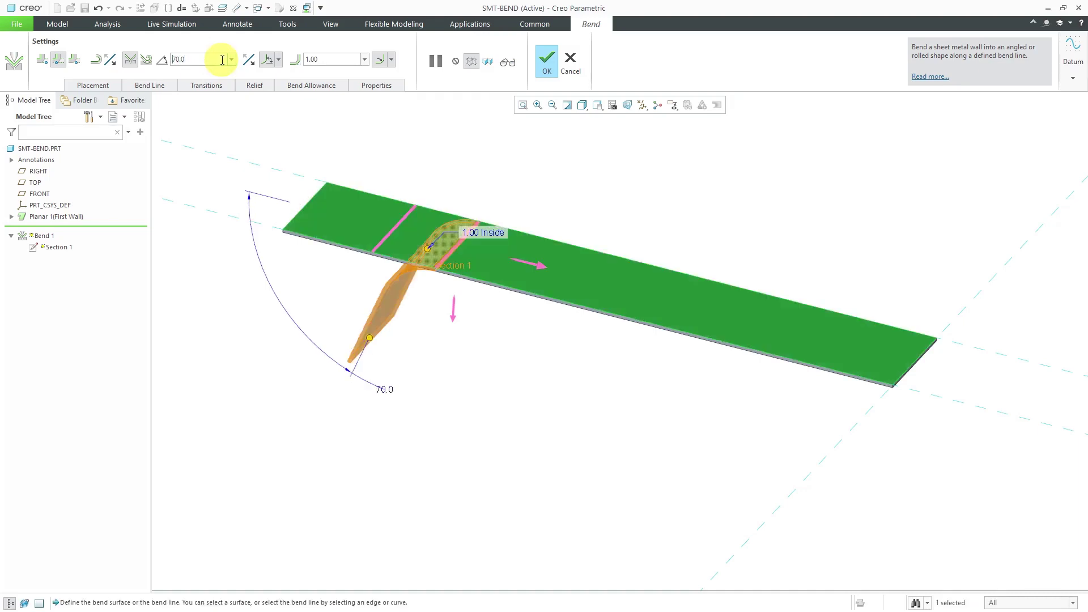
# - Measure the bend angle as the deflection from straight instead of the internal angle
pyautogui.click(278, 61)
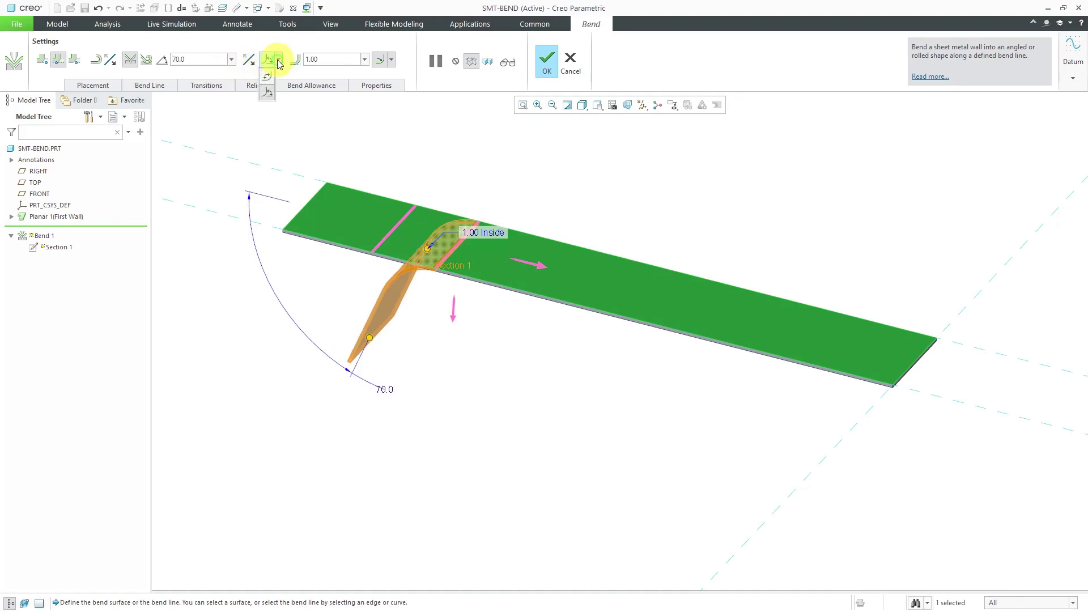
pyautogui.click(269, 97)
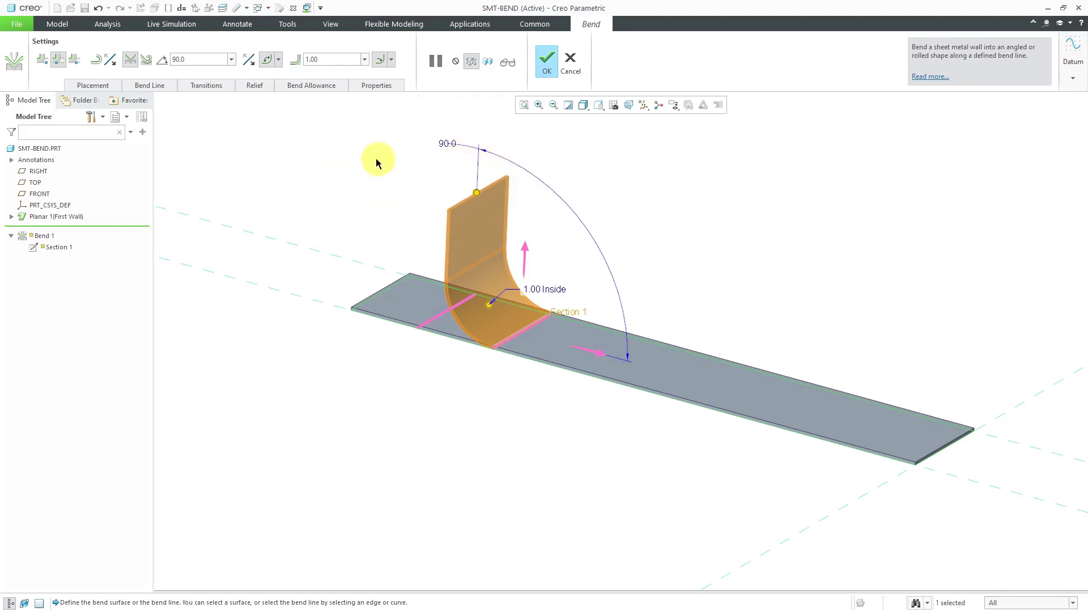
pyautogui.click(279, 60)
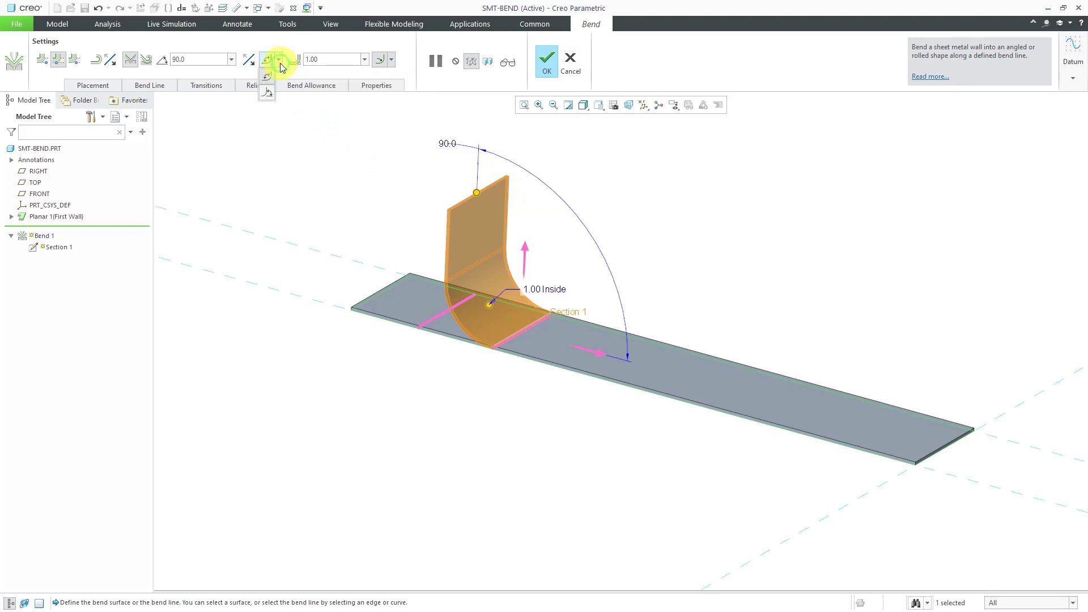
pyautogui.click(268, 94)
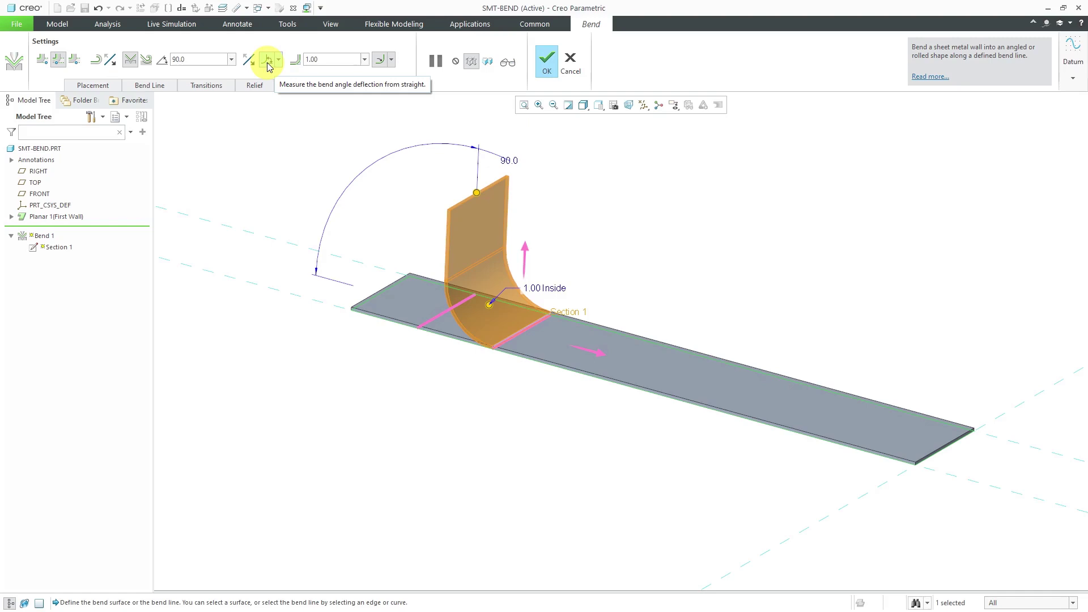
# - Pull the bent end open to about 56 degrees and set the deflection angle to 45 degrees
pyautogui.moveTo(478, 194); pyautogui.dragTo(438, 149)
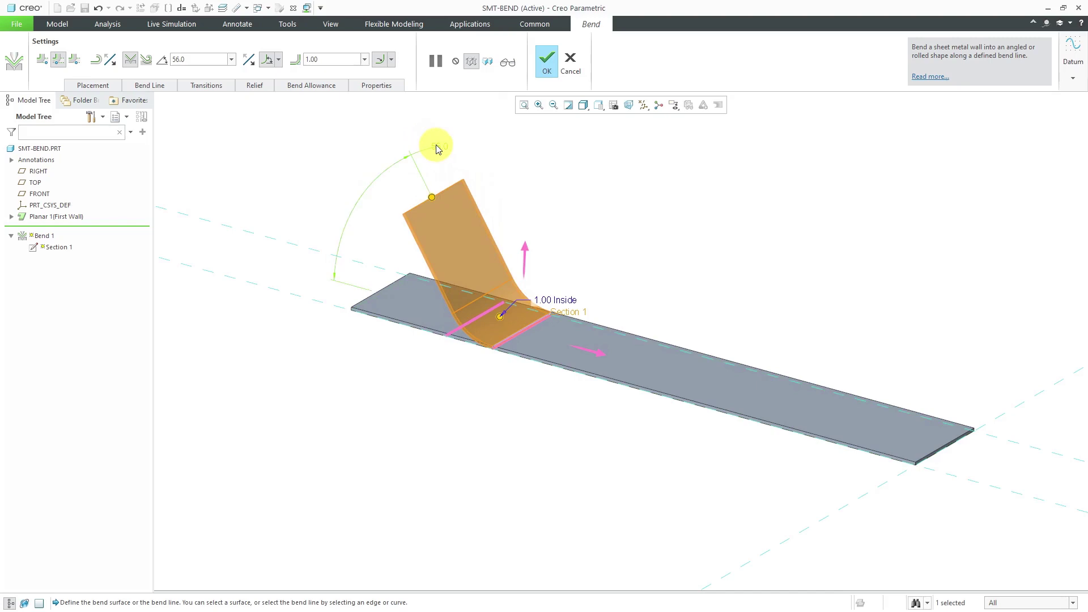
pyautogui.doubleClick(439, 142)
pyautogui.write('45')
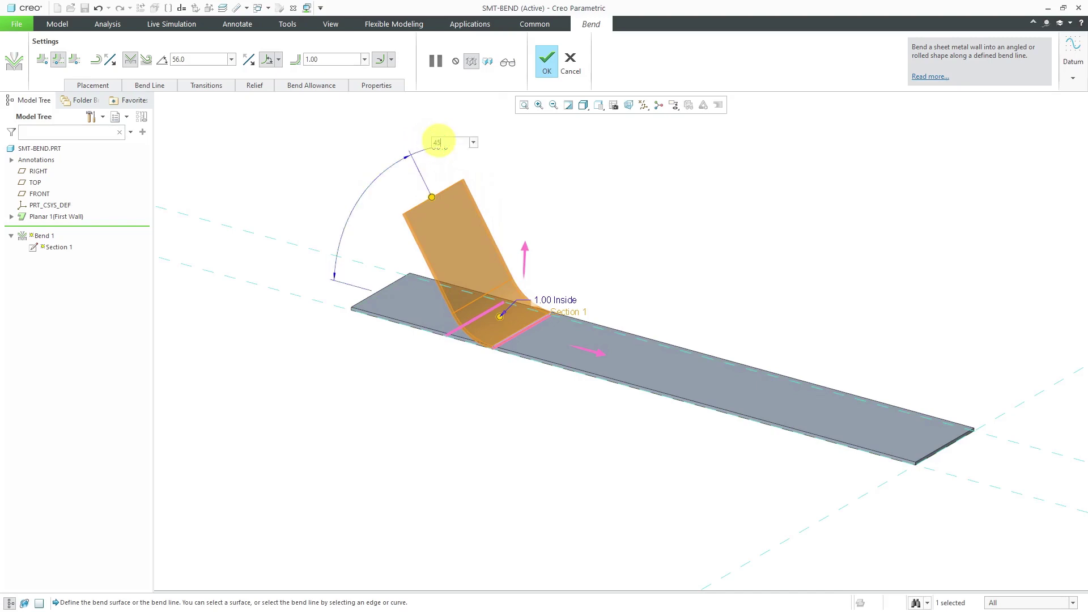
pyautogui.press('Return')
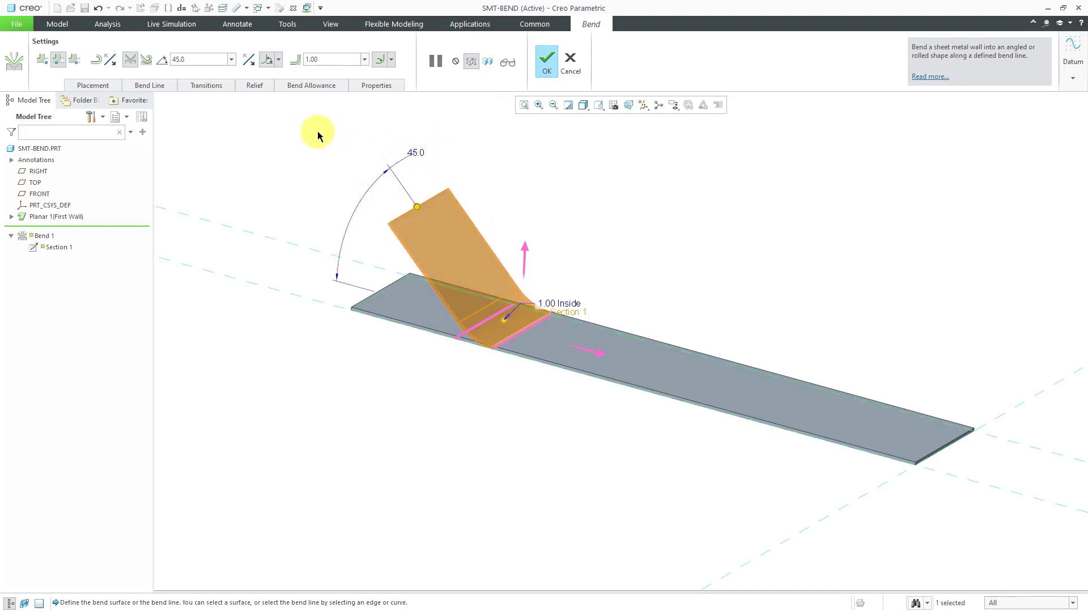
# - Switch the bend to internal angle measurement and set the angle to 135 degrees
pyautogui.click(278, 60)
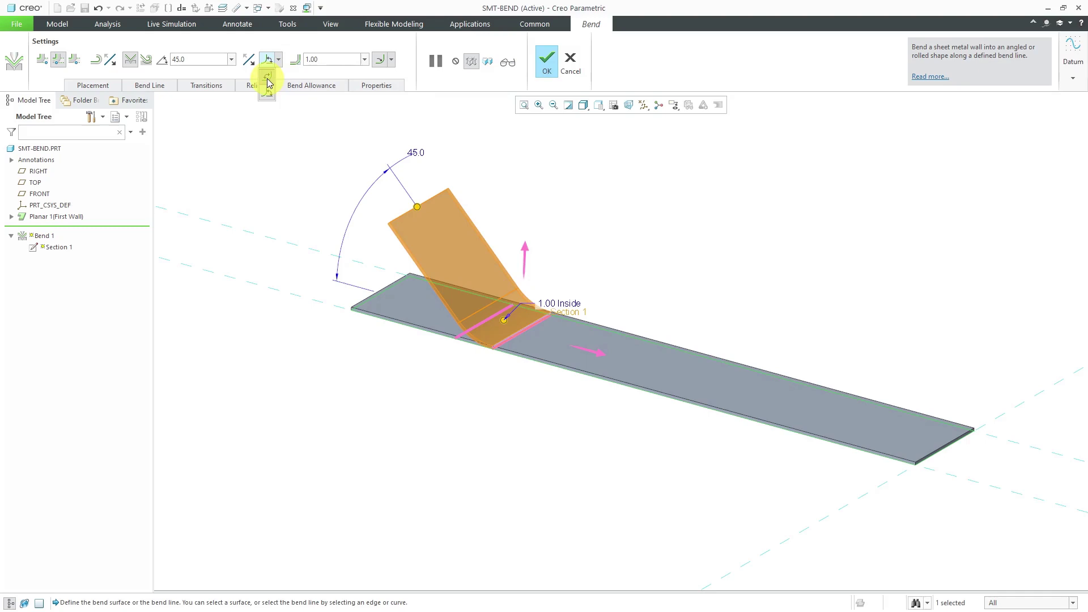
pyautogui.click(267, 79)
pyautogui.moveTo(588, 243)
pyautogui.mouseDown(button='middle')
pyautogui.moveTo(615, 233)
pyautogui.moveTo(595, 235)
pyautogui.mouseUp(button='middle')
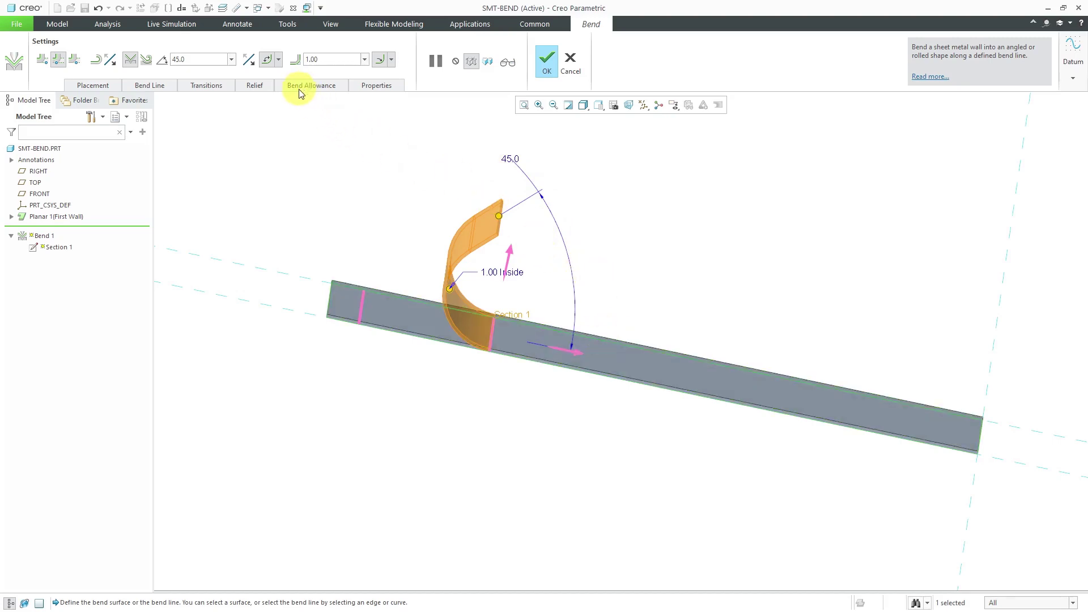
pyautogui.moveTo(498, 222); pyautogui.dragTo(358, 186)
pyautogui.doubleClick(351, 183)
pyautogui.write('1')
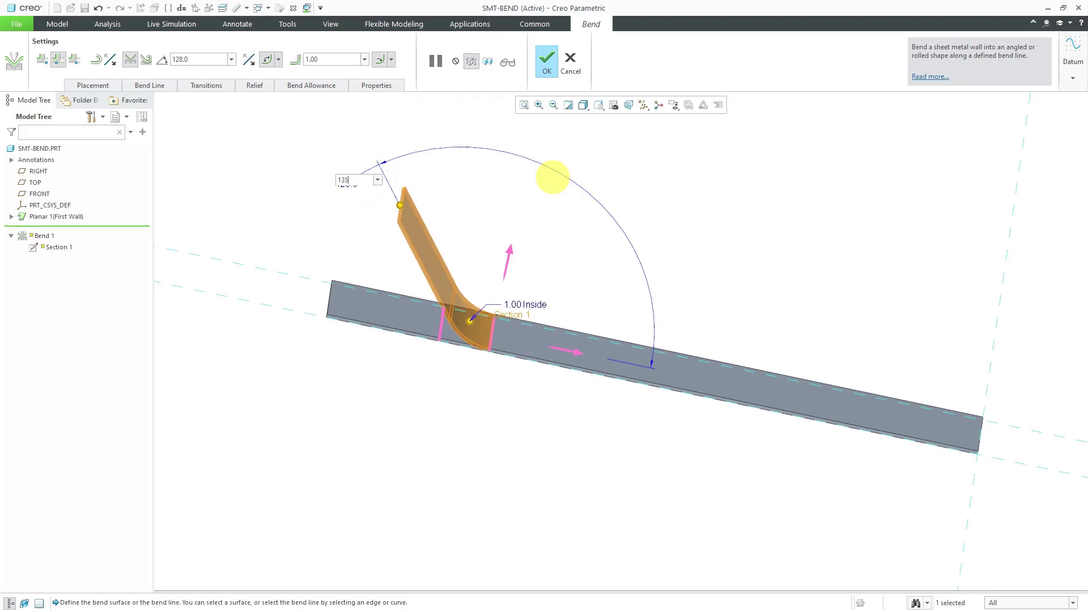
pyautogui.write('35')
pyautogui.press('Return')
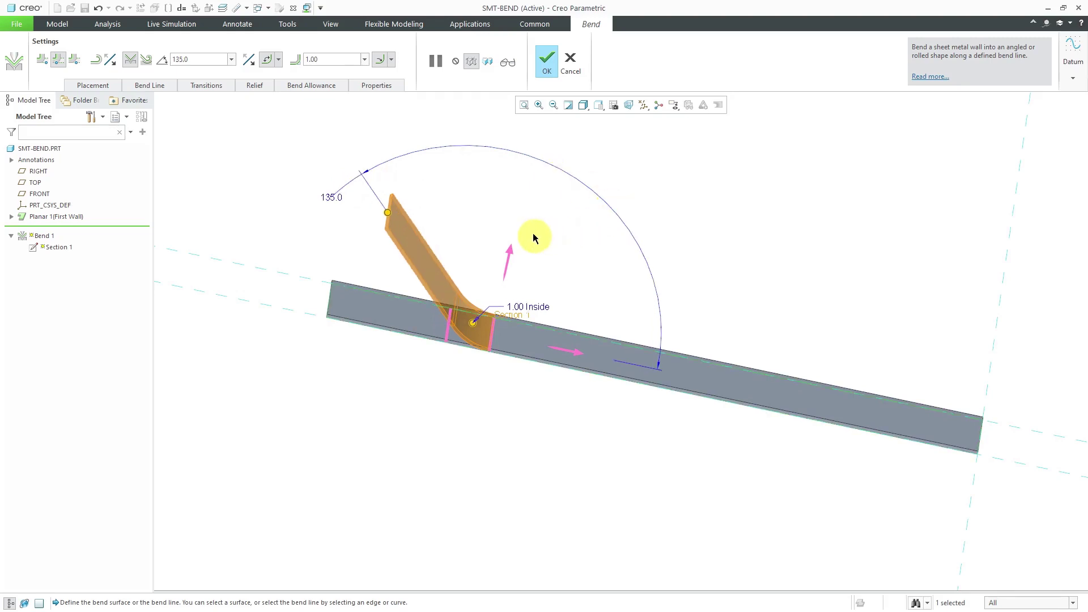
pyautogui.moveTo(529, 236); pyautogui.dragTo(515, 230, button='middle')
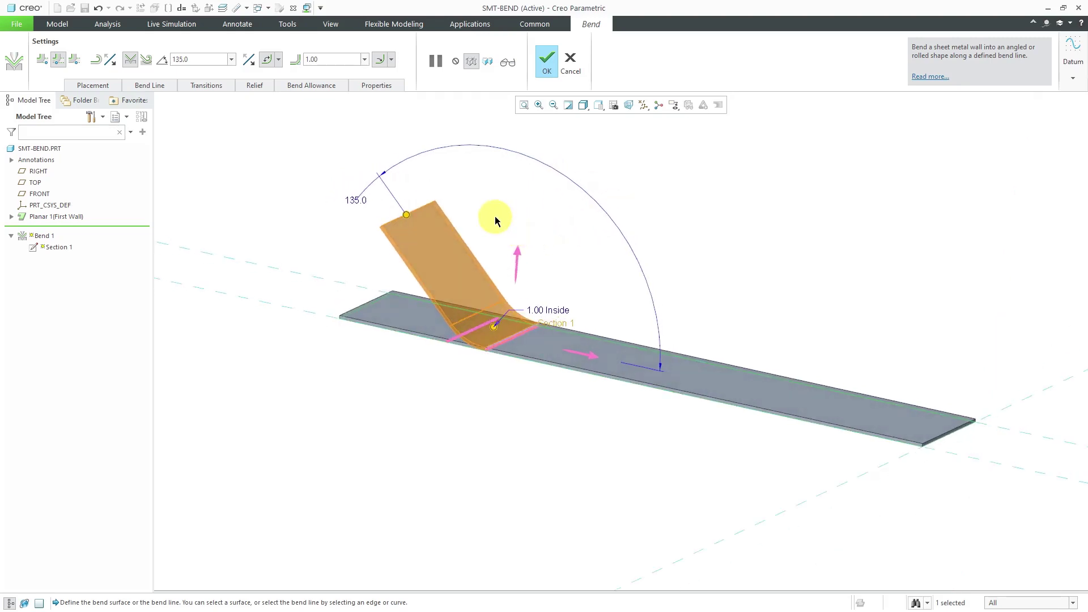
pyautogui.click(494, 218)
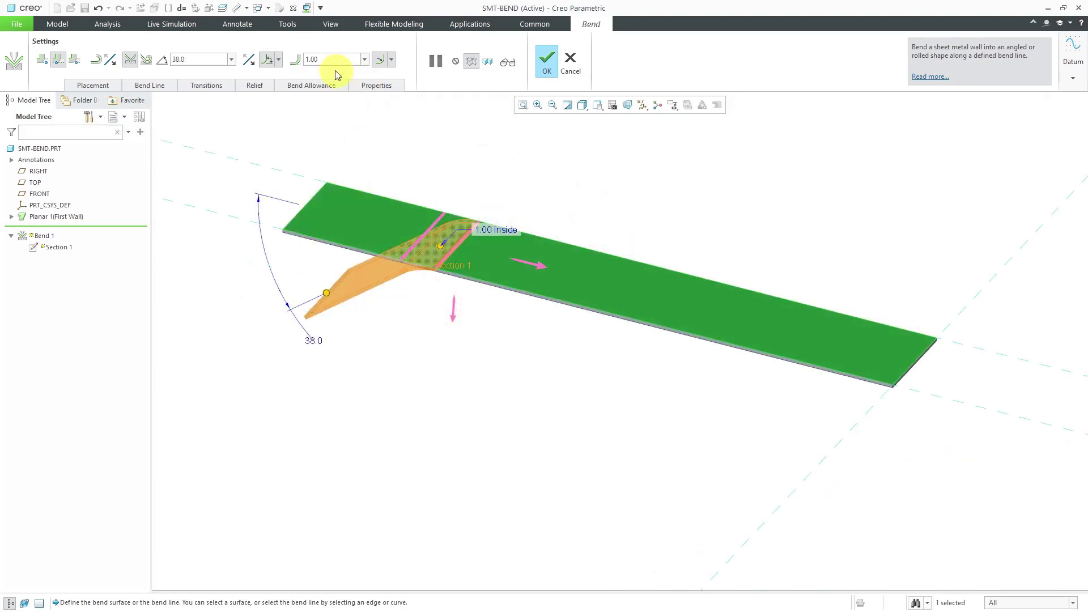
# - Keep the radius dimensioned on the inside surface and set the deflection angle to 90 degrees
pyautogui.click(392, 62)
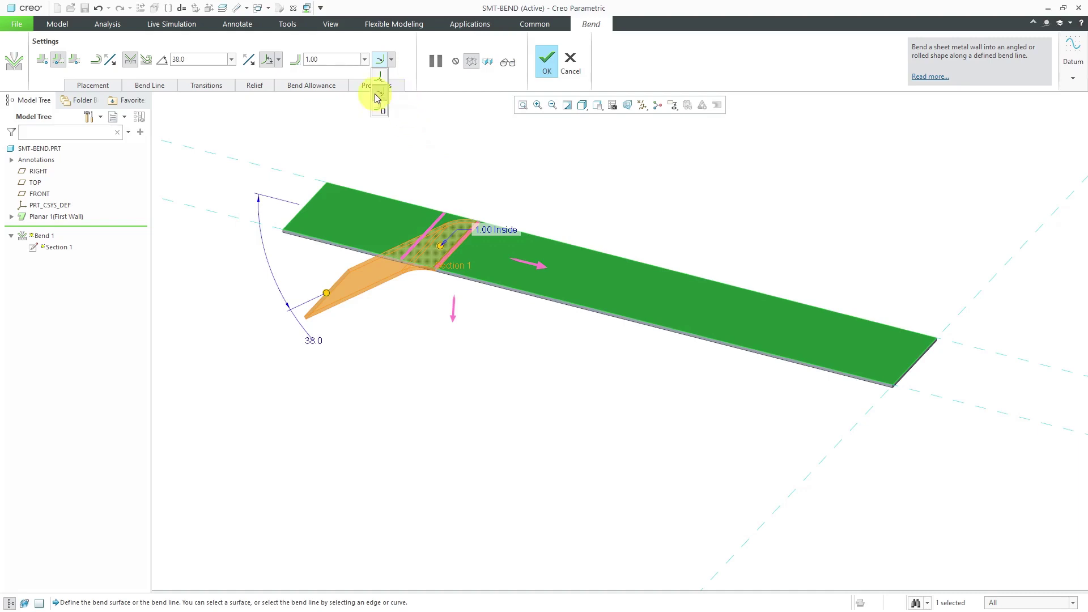
pyautogui.click(377, 94)
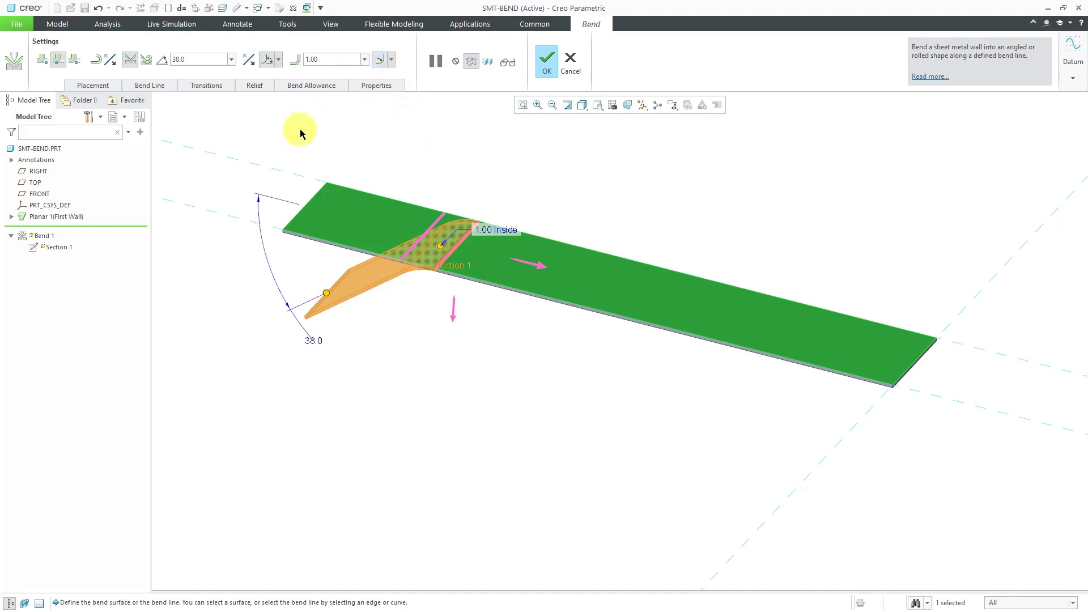
pyautogui.doubleClick(310, 343)
pyautogui.write('90')
pyautogui.click(458, 361)
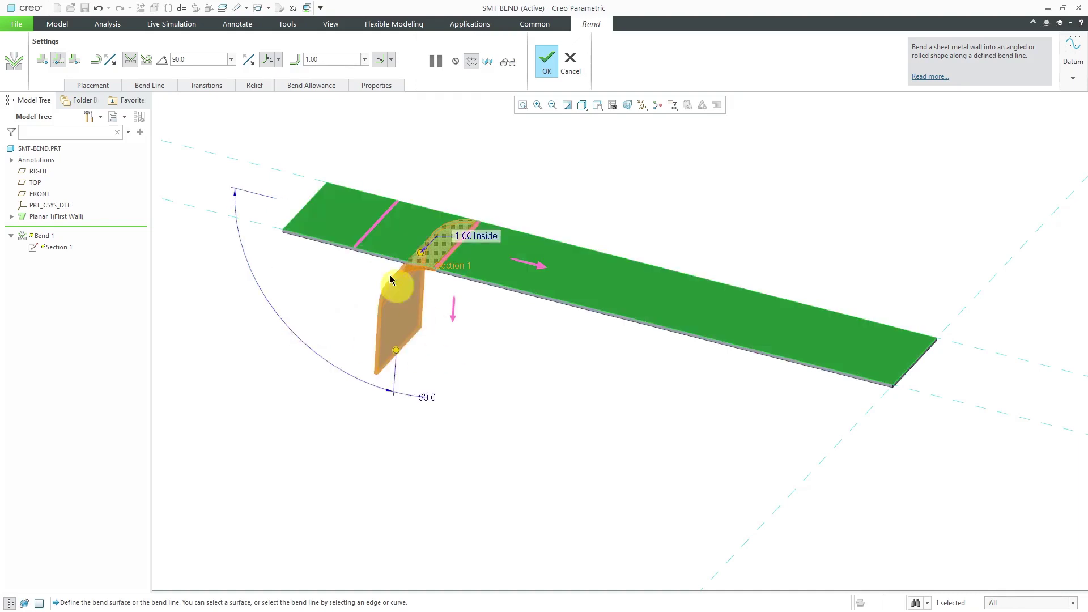
# - Complete the bend feature, clear the selection and inspect the bent strip
pyautogui.keyDown('shift'); pyautogui.moveTo(320, 253); pyautogui.dragTo(428, 204, button='middle'); pyautogui.keyUp('shift')
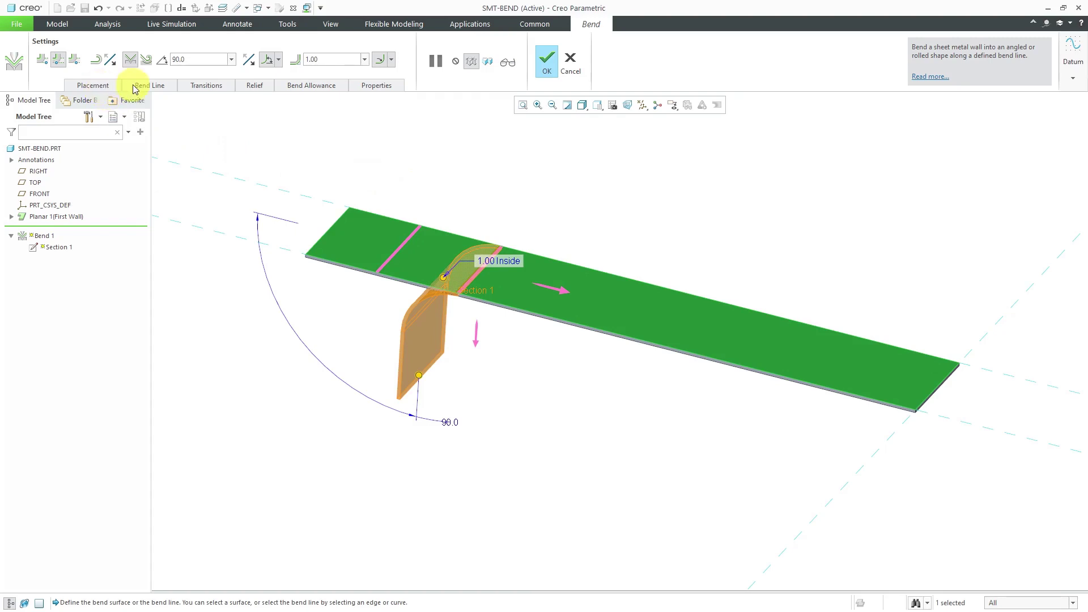
pyautogui.click(547, 59)
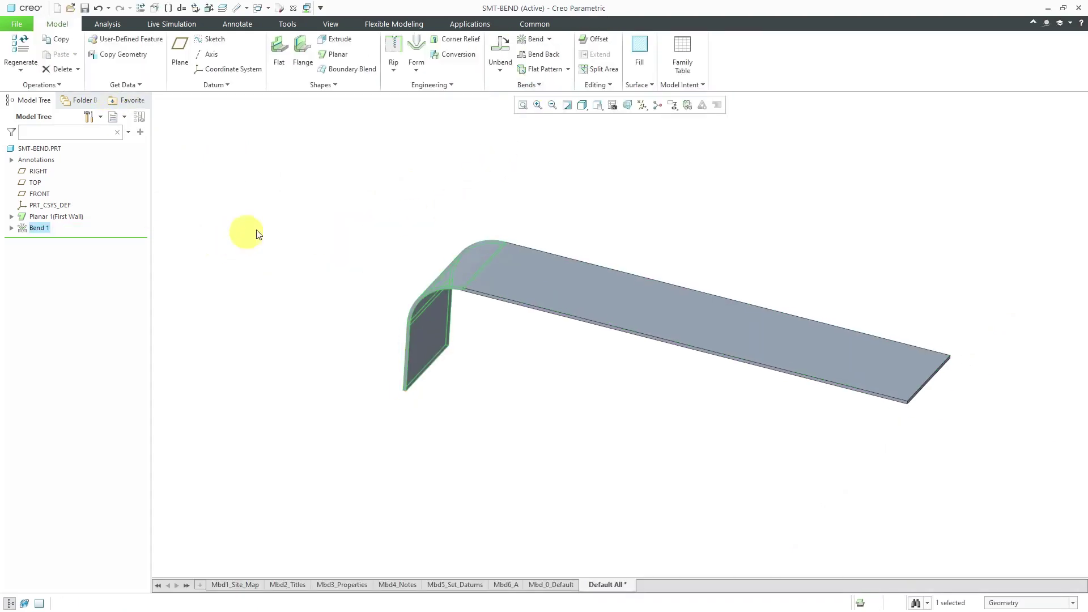
pyautogui.click(282, 229)
pyautogui.moveTo(489, 269); pyautogui.dragTo(452, 260, button='middle')
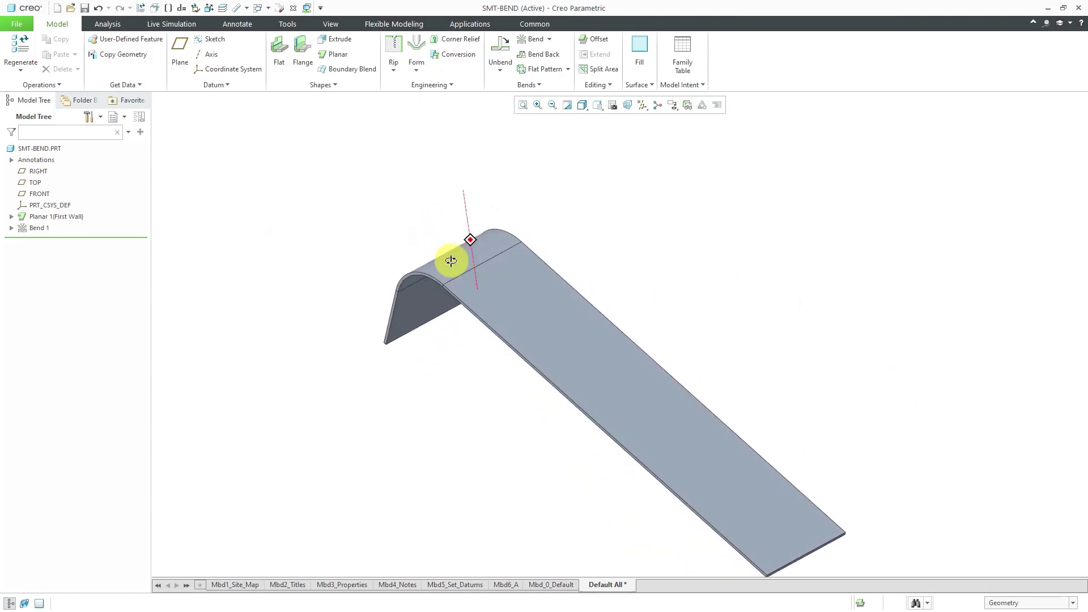
# - Suppress the Bend 1 feature to return the strip to its flat state
pyautogui.click(40, 228)
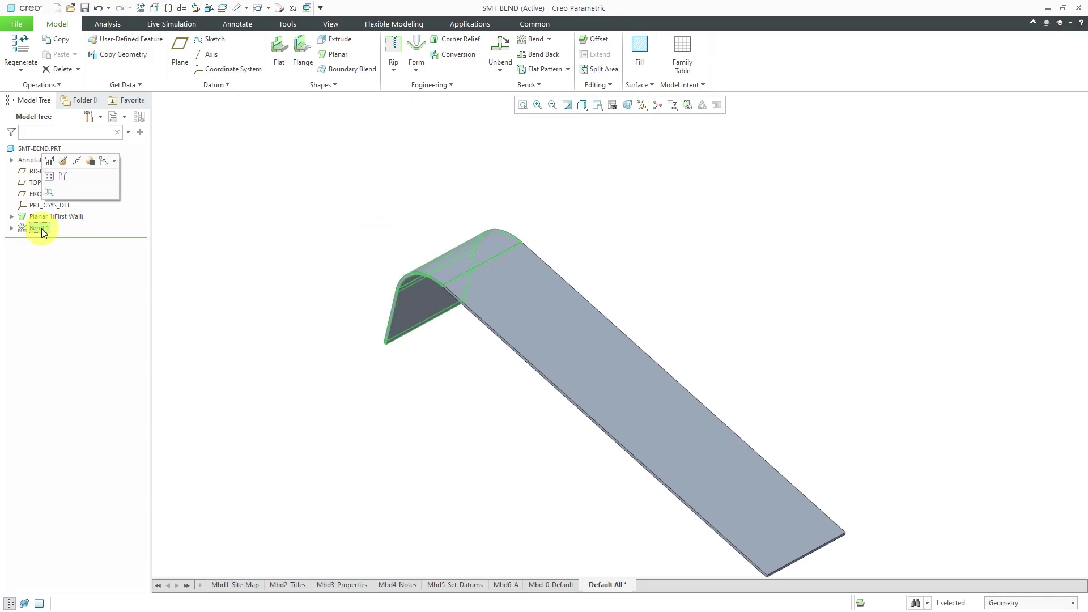
pyautogui.click(91, 162)
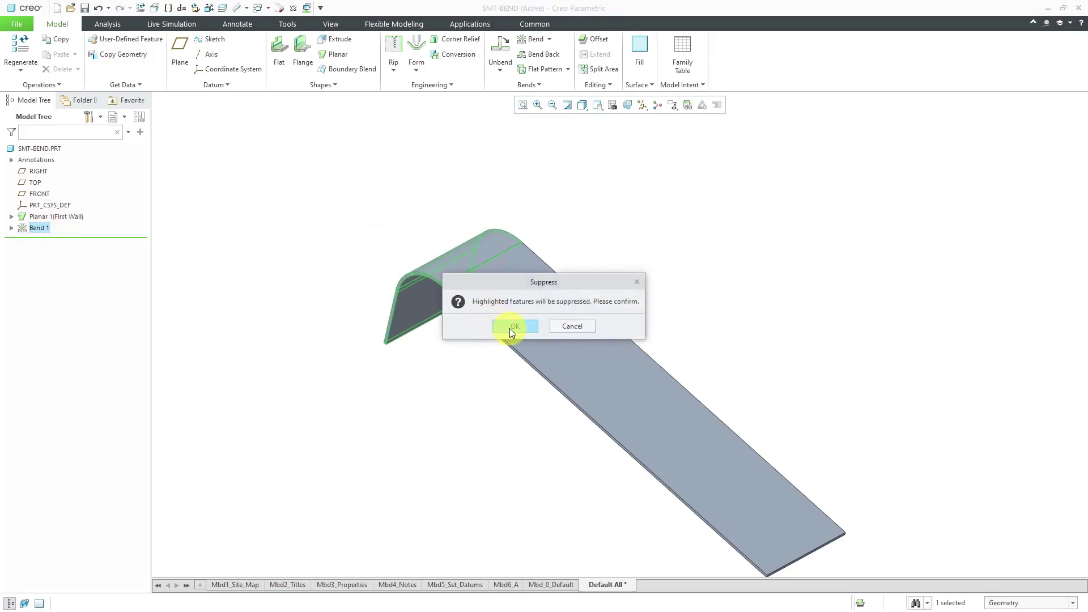
pyautogui.click(513, 327)
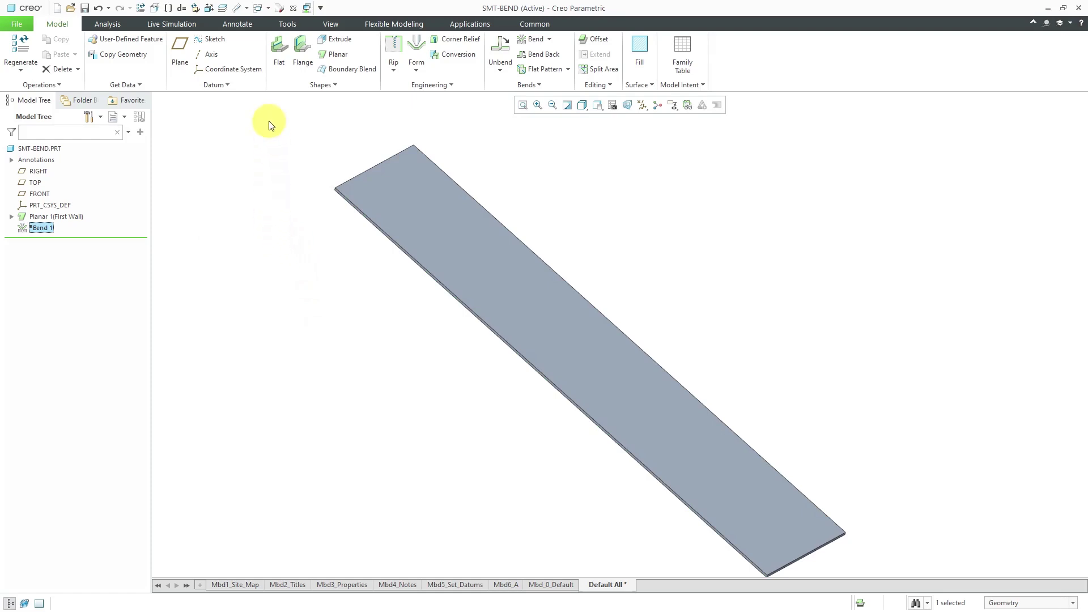
# - Start a new bend on the strip's large planar surface and open its bend line end references
pyautogui.click(532, 38)
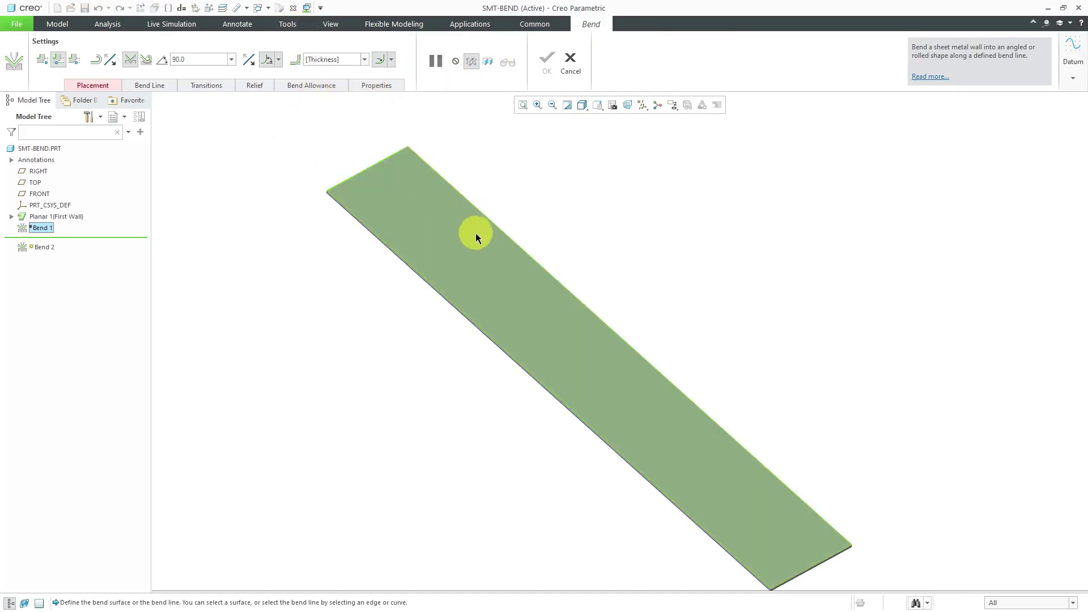
pyautogui.click(466, 250)
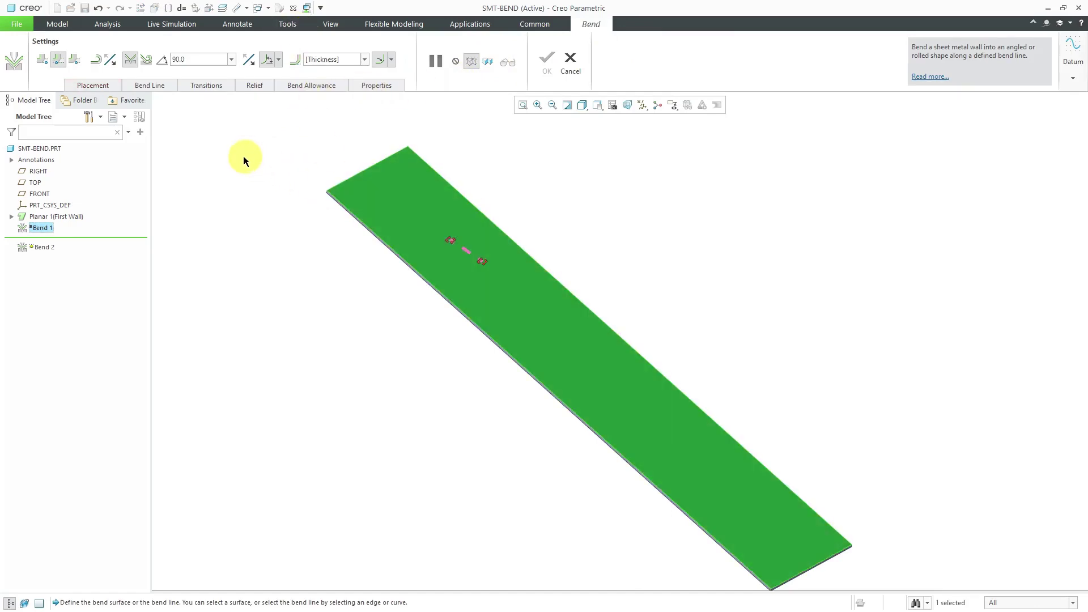
pyautogui.click(108, 83)
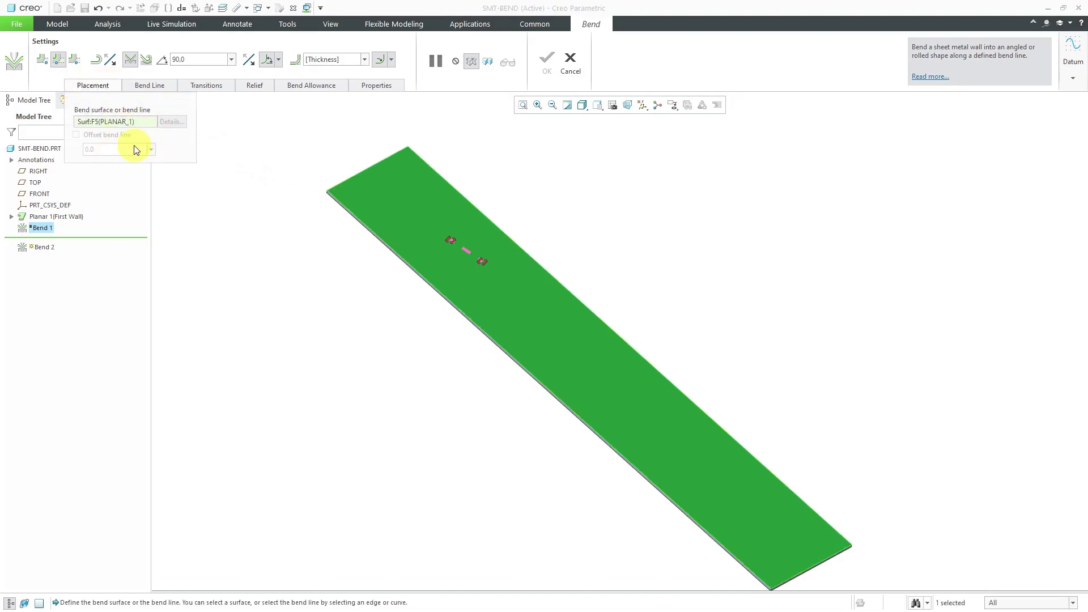
pyautogui.click(148, 86)
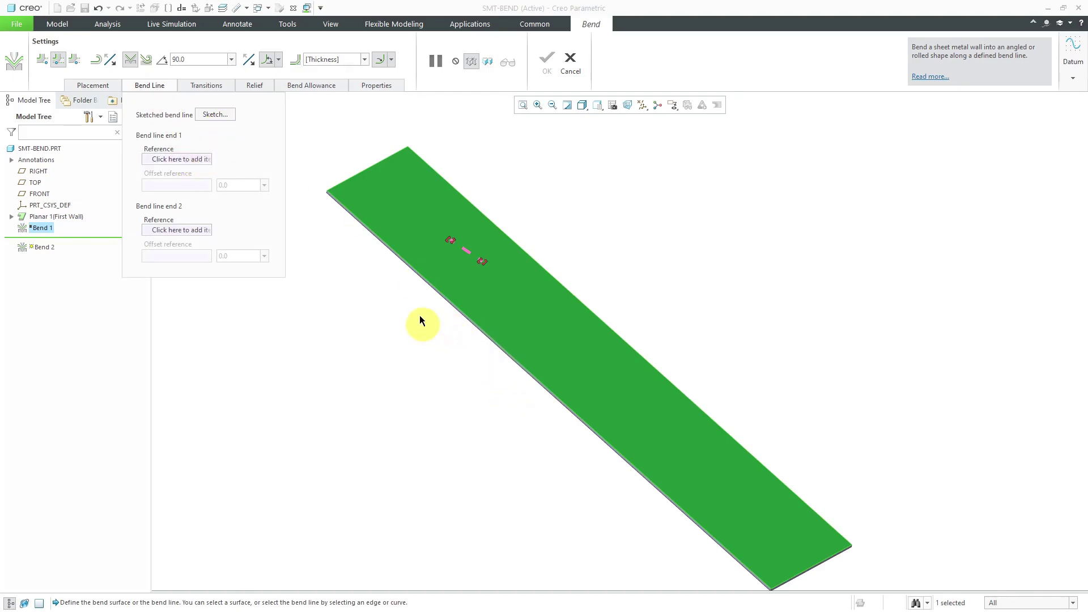
# - Attach bend line end 1 to the strip's near long edge, offset about 2.38 from the upper short edge
pyautogui.scroll(2, 453, 240)
pyautogui.moveTo(451, 243); pyautogui.dragTo(407, 278)
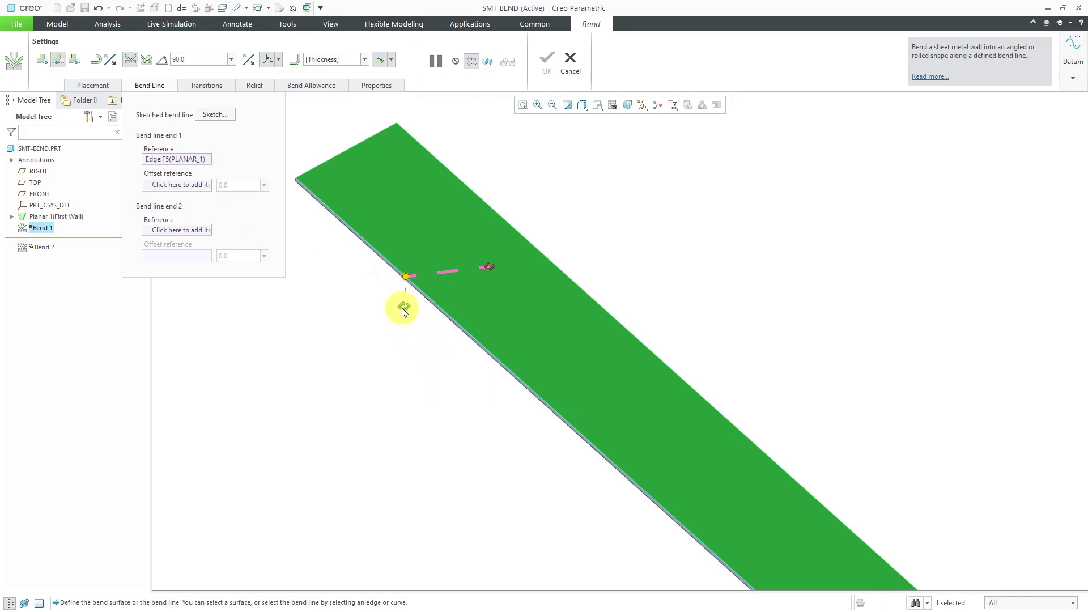
pyautogui.moveTo(402, 308); pyautogui.dragTo(310, 178)
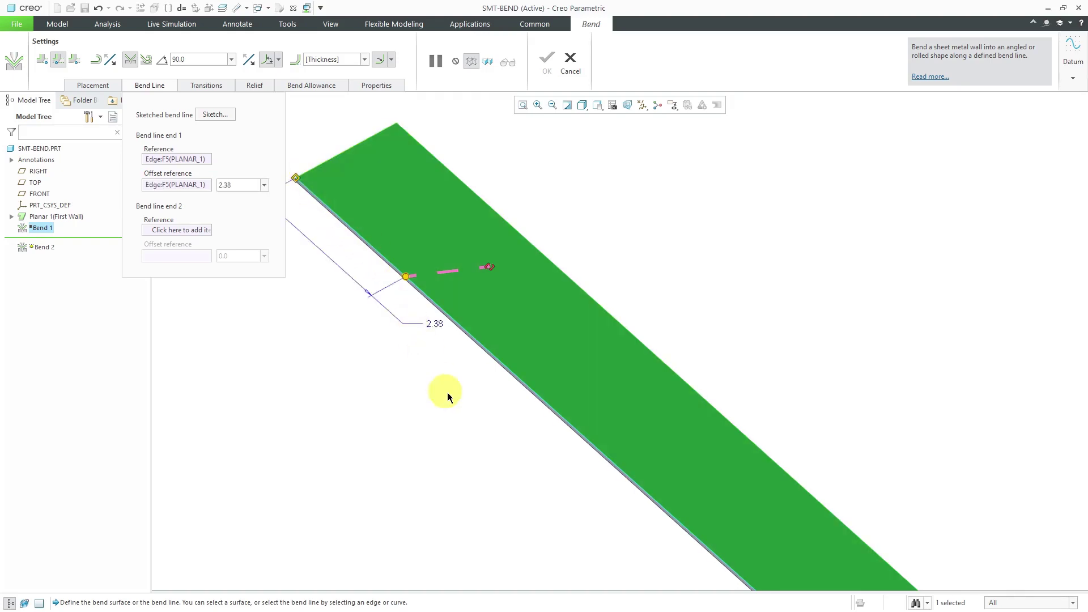
pyautogui.scroll(3, 586, 289)
pyautogui.scroll(-2, 567, 288)
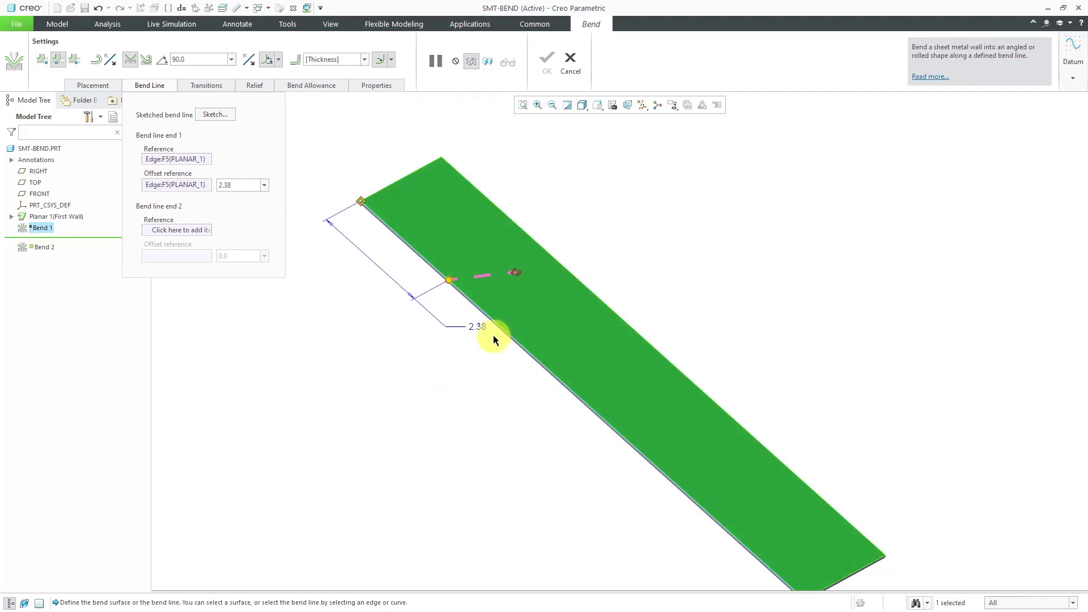
# - Set bend line end 1's offset to 2 and attach bend line end 2 to the strip's opposite long edge
pyautogui.write('2')
pyautogui.press('Return')
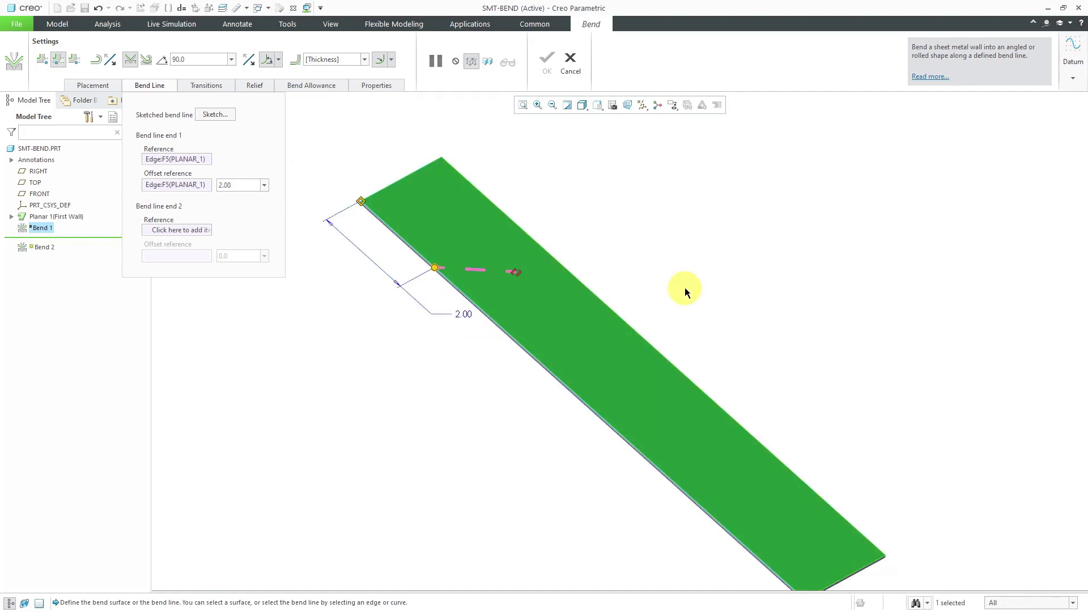
pyautogui.click(559, 264)
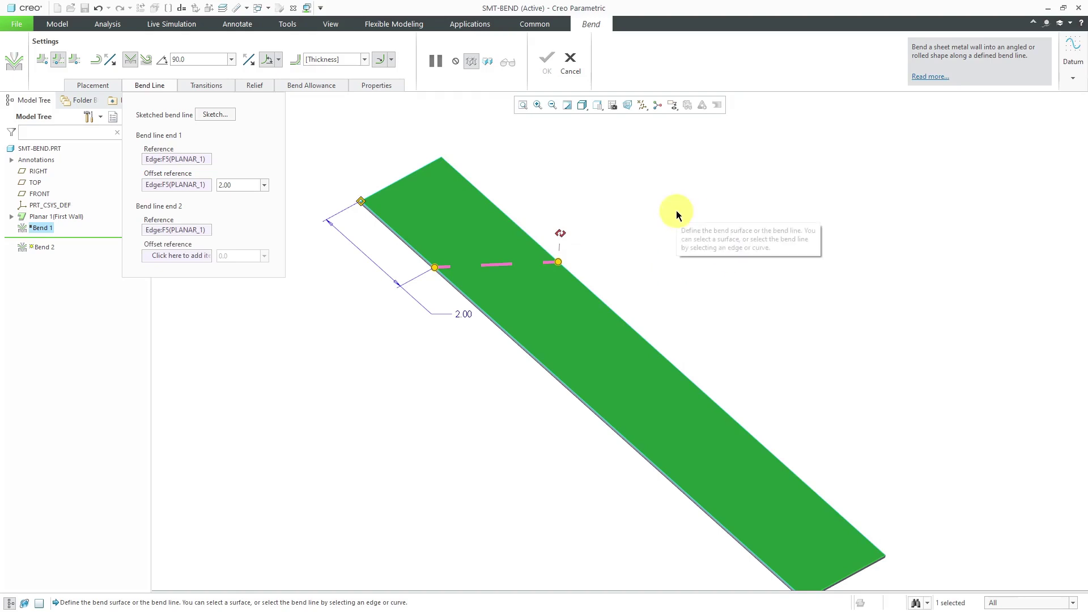
# - Reference bend line end 2's offset to the strip's lower short edge and set the offset to 8
pyautogui.moveTo(466, 212); pyautogui.dragTo(445, 206, button='middle')
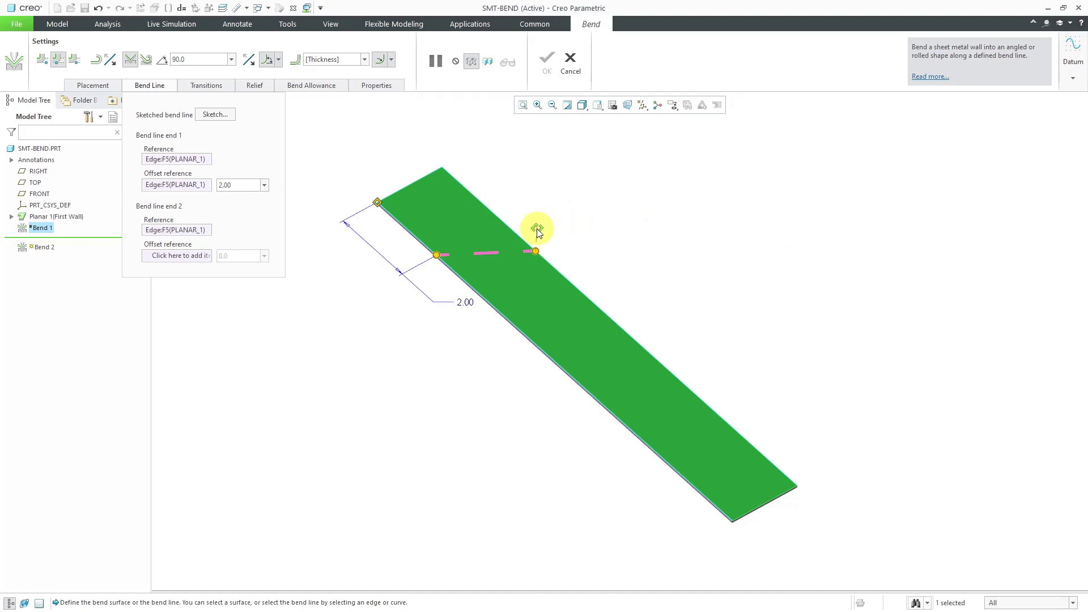
pyautogui.moveTo(537, 230); pyautogui.dragTo(793, 495)
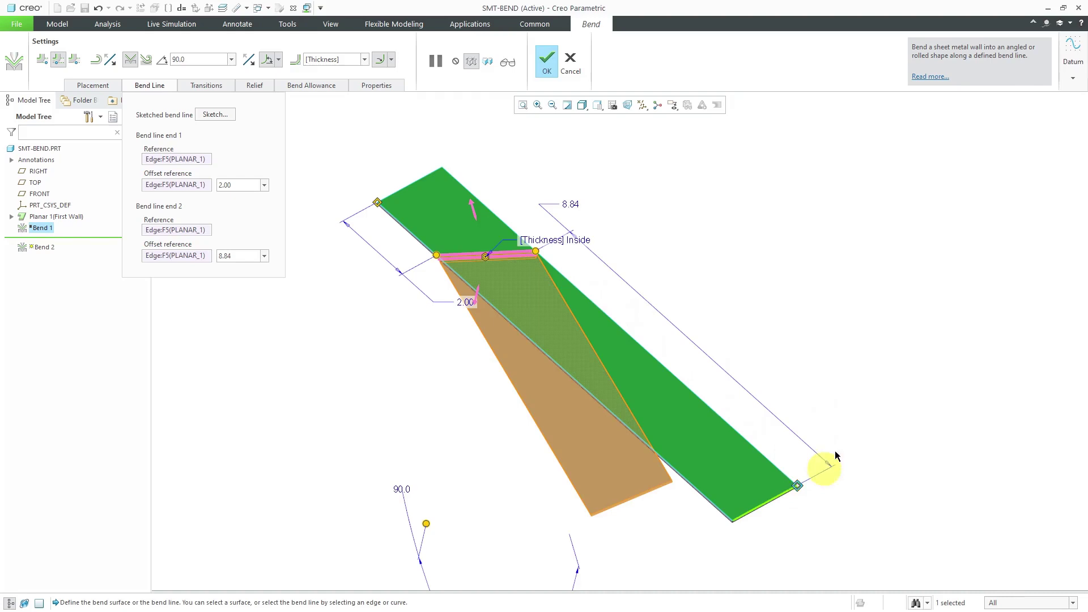
pyautogui.scroll(-1, 689, 249)
pyautogui.moveTo(636, 263)
pyautogui.mouseDown(button='middle')
pyautogui.moveTo(566, 236)
pyautogui.moveTo(637, 255)
pyautogui.mouseUp(button='middle')
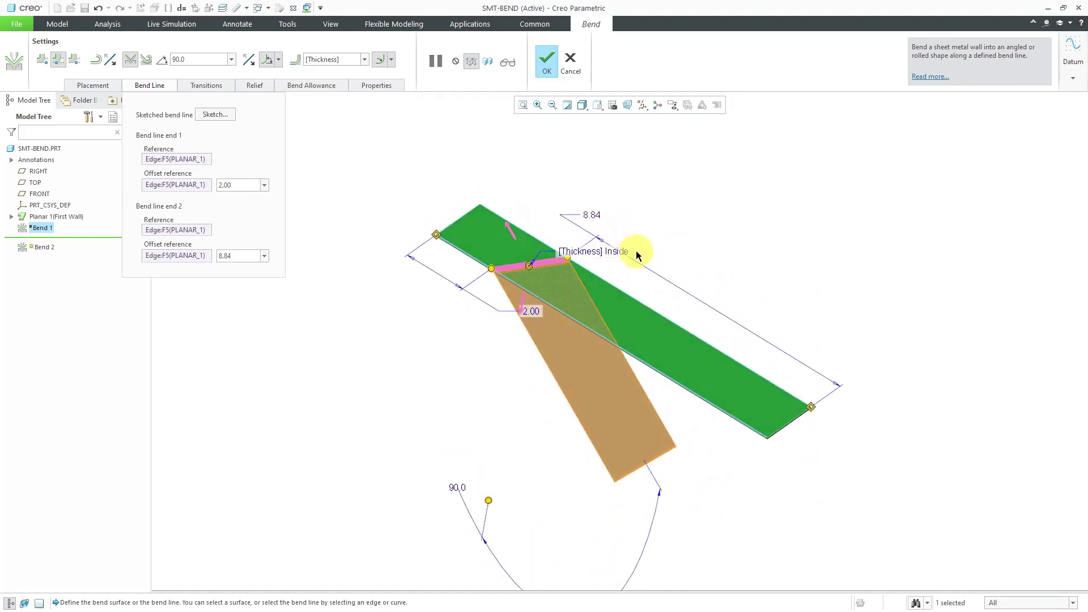
pyautogui.click(597, 218)
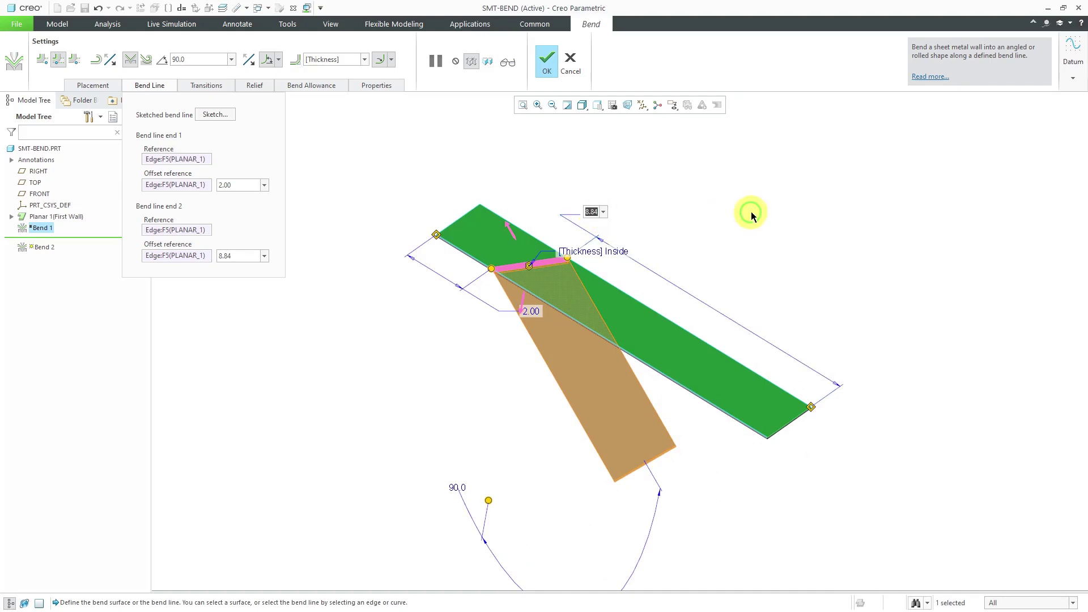
pyautogui.write('8')
pyautogui.press('Return')
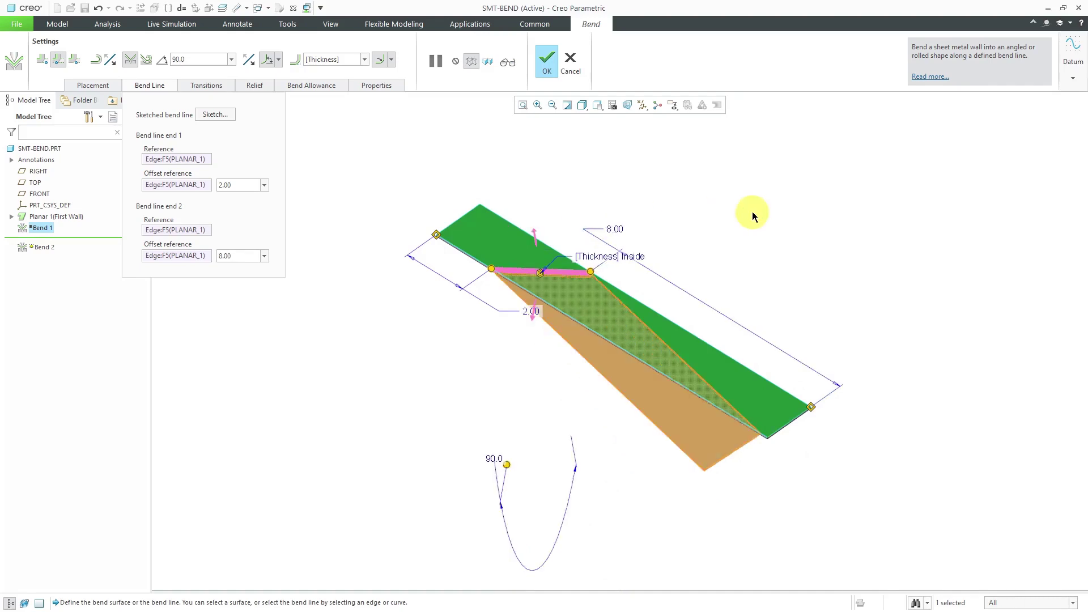
# - Flip the bend's fixed side so the short portion of the strip bends instead of the long one
pyautogui.moveTo(641, 297); pyautogui.dragTo(674, 280, button='middle')
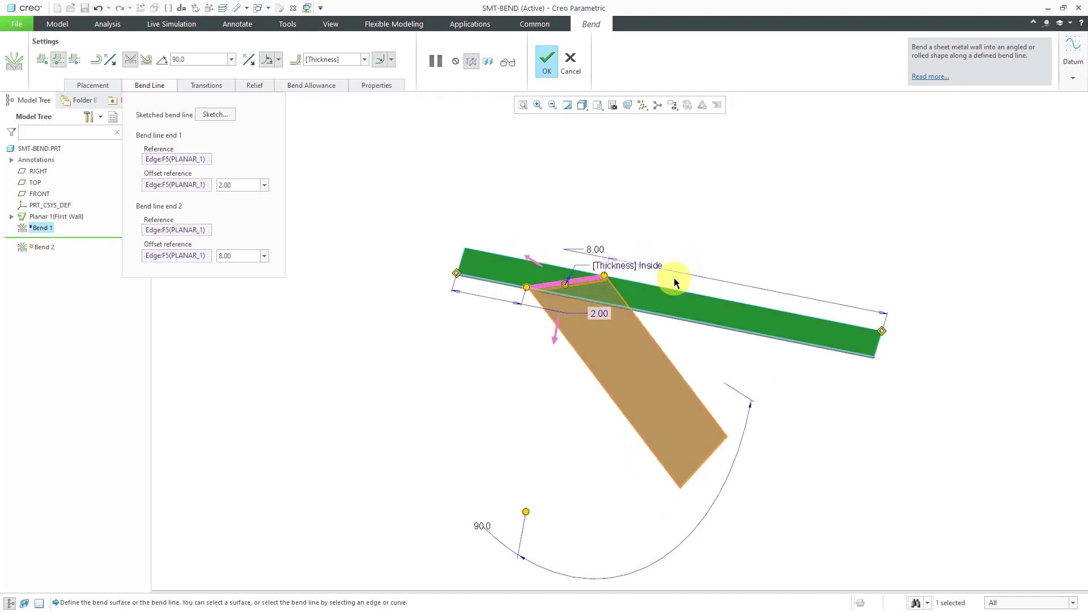
pyautogui.click(533, 257)
pyautogui.moveTo(644, 292); pyautogui.dragTo(690, 301, button='middle')
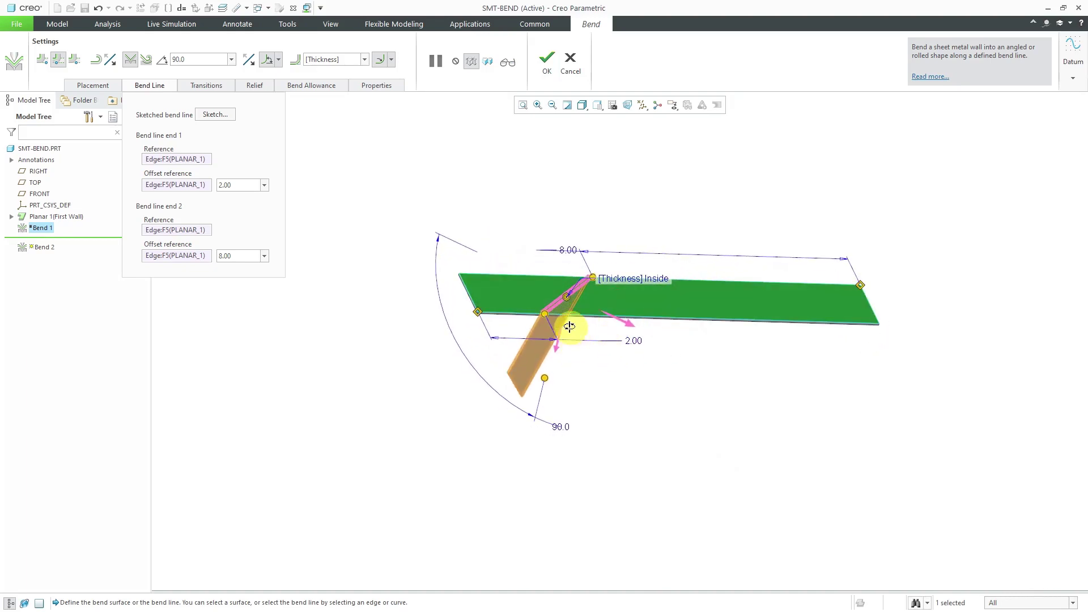
# - Set the bend angle to 45 degrees and complete the angled bend feature
pyautogui.moveTo(569, 326); pyautogui.dragTo(564, 359, button='middle')
pyautogui.moveTo(549, 380)
pyautogui.mouseDown()
pyautogui.moveTo(534, 379)
pyautogui.moveTo(476, 306)
pyautogui.moveTo(505, 287)
pyautogui.moveTo(583, 383)
pyautogui.moveTo(670, 372)
pyautogui.moveTo(721, 315)
pyautogui.moveTo(682, 377)
pyautogui.moveTo(546, 425)
pyautogui.moveTo(528, 406)
pyautogui.moveTo(556, 393)
pyautogui.mouseUp()
pyautogui.moveTo(556, 393); pyautogui.dragTo(518, 312, button='middle')
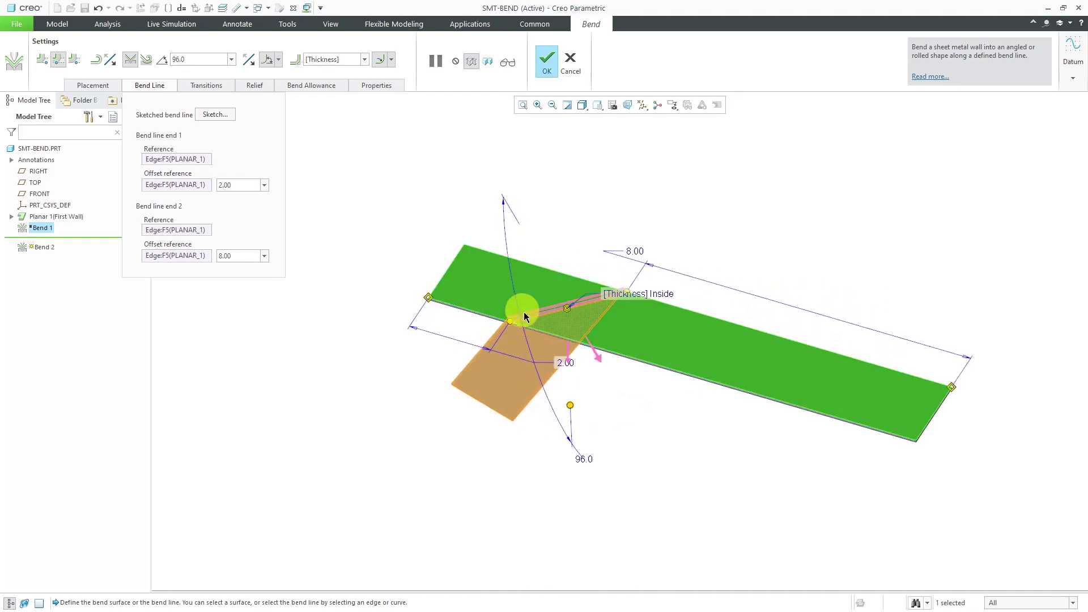
pyautogui.doubleClick(586, 460)
pyautogui.press('Return')
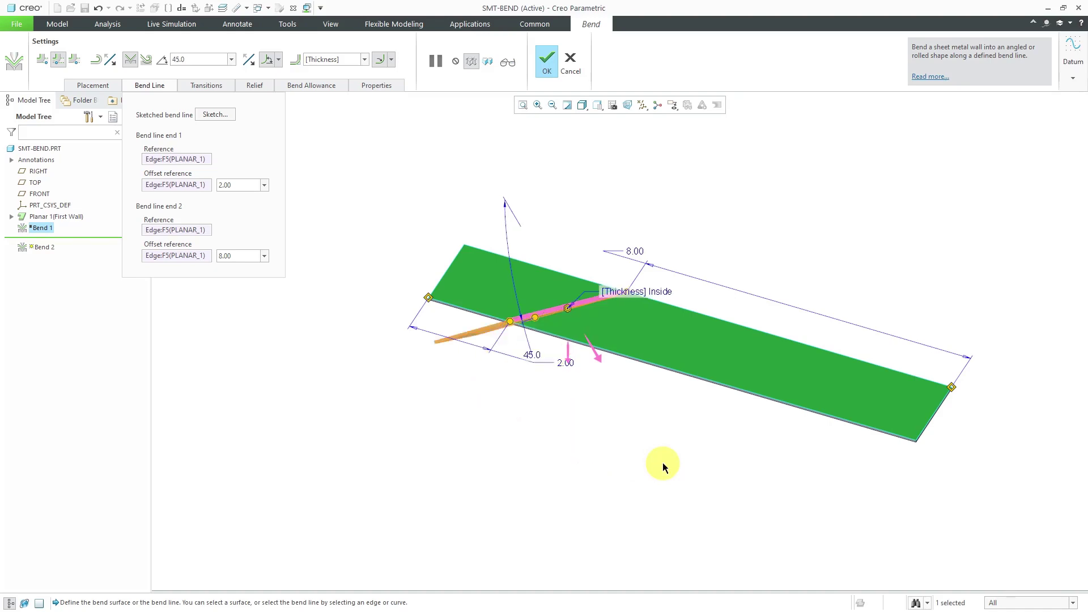
pyautogui.moveTo(583, 352); pyautogui.dragTo(428, 321, button='middle')
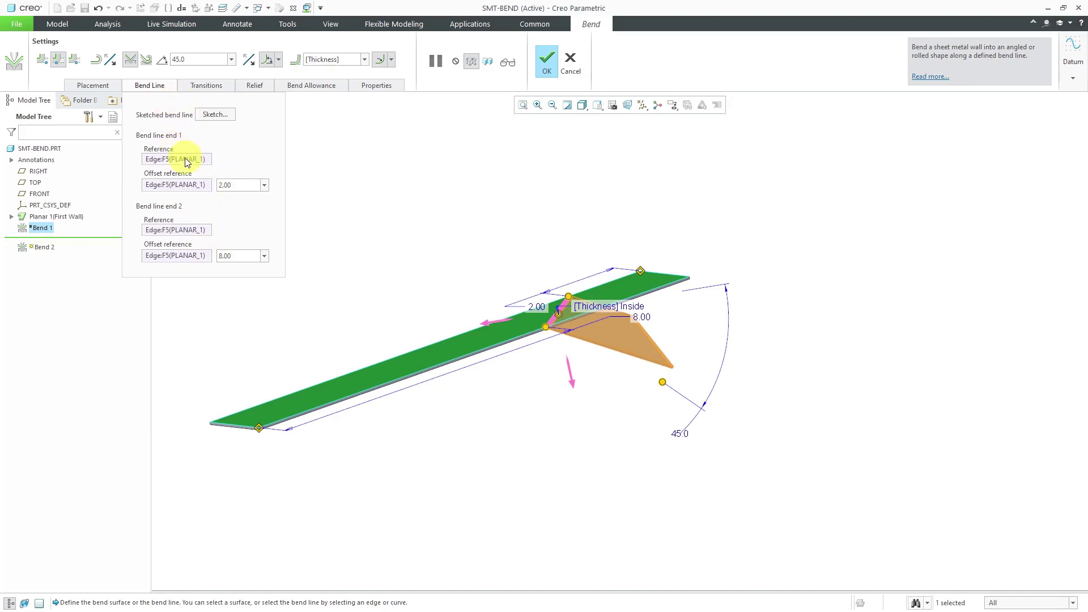
pyautogui.click(547, 61)
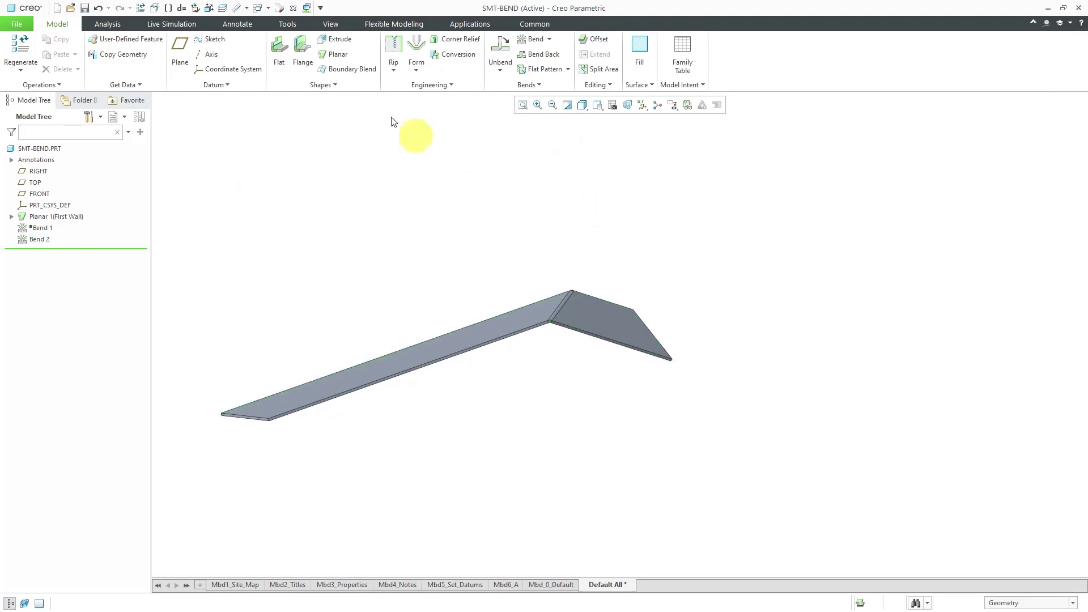
# - Switch to the SMT-BEND-2 part and highlight Flange 1 and its mirrored copy in the model
pyautogui.click(269, 8)
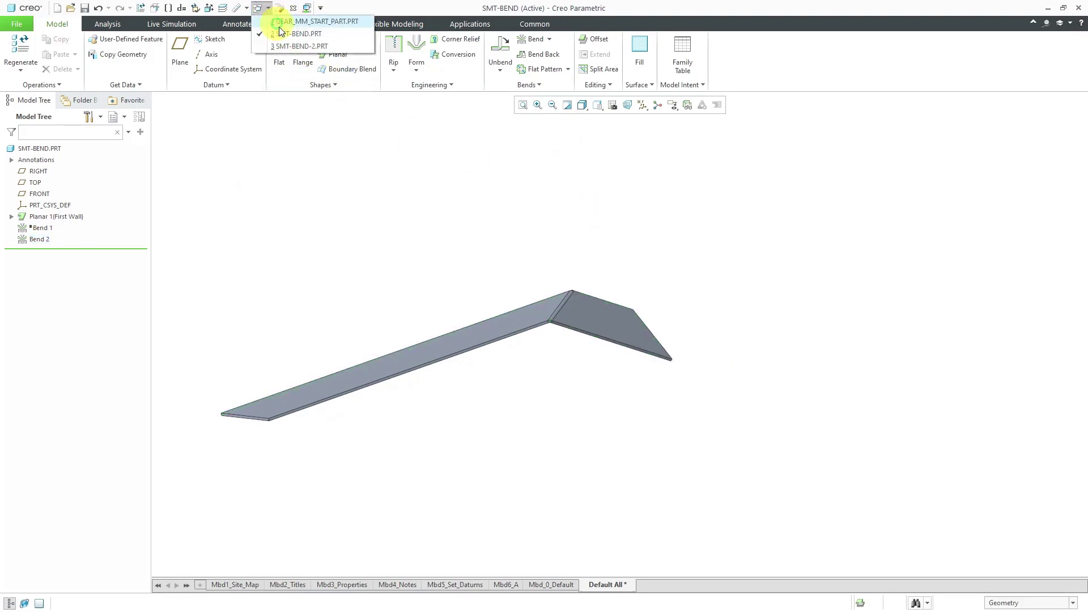
pyautogui.click(292, 43)
pyautogui.scroll(2, 565, 204)
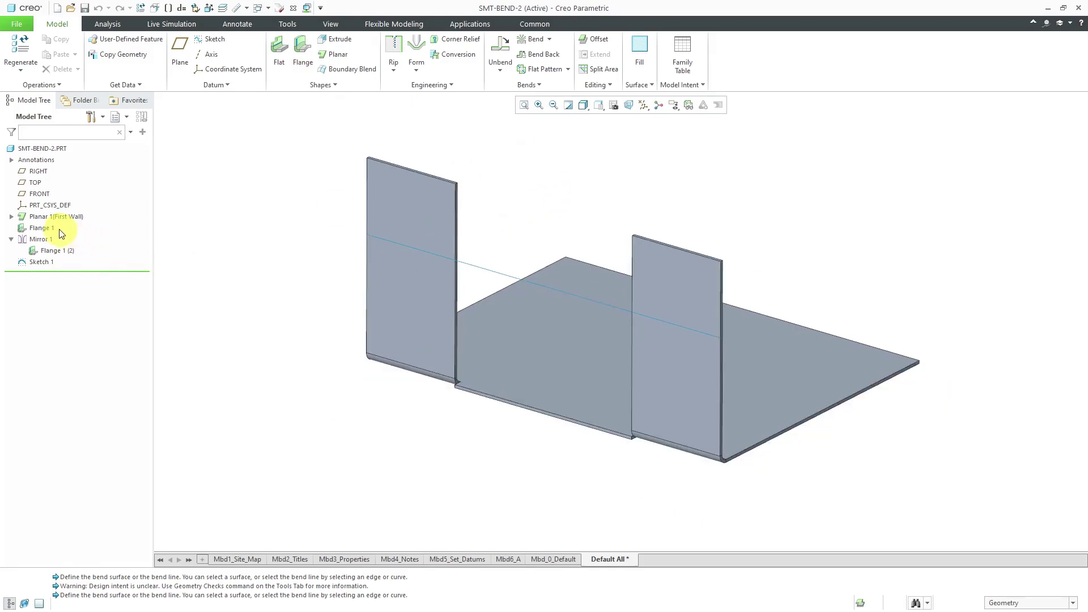
pyautogui.click(42, 229)
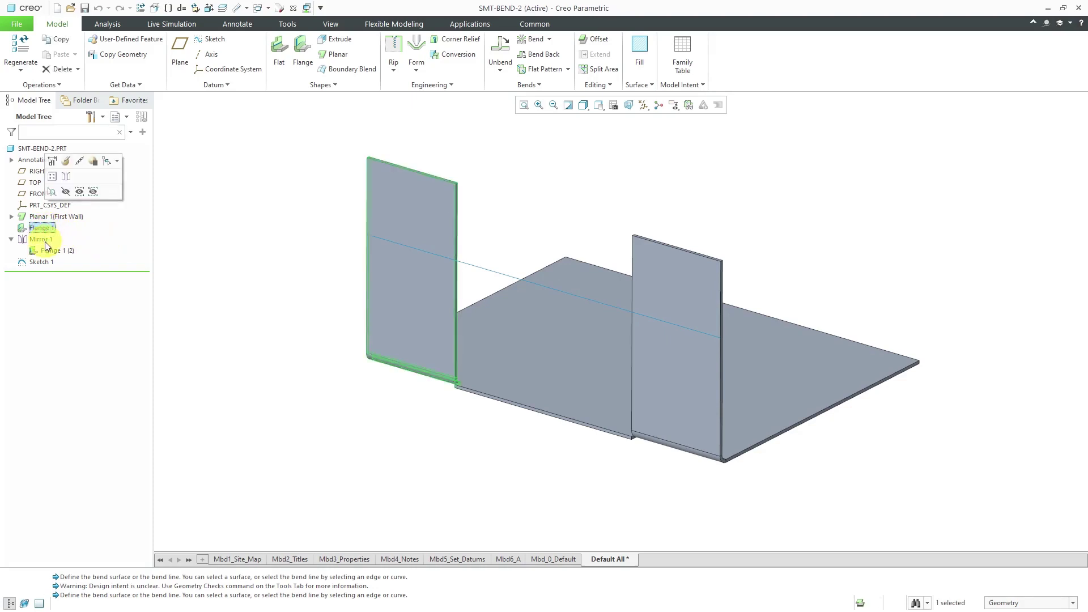
pyautogui.click(48, 250)
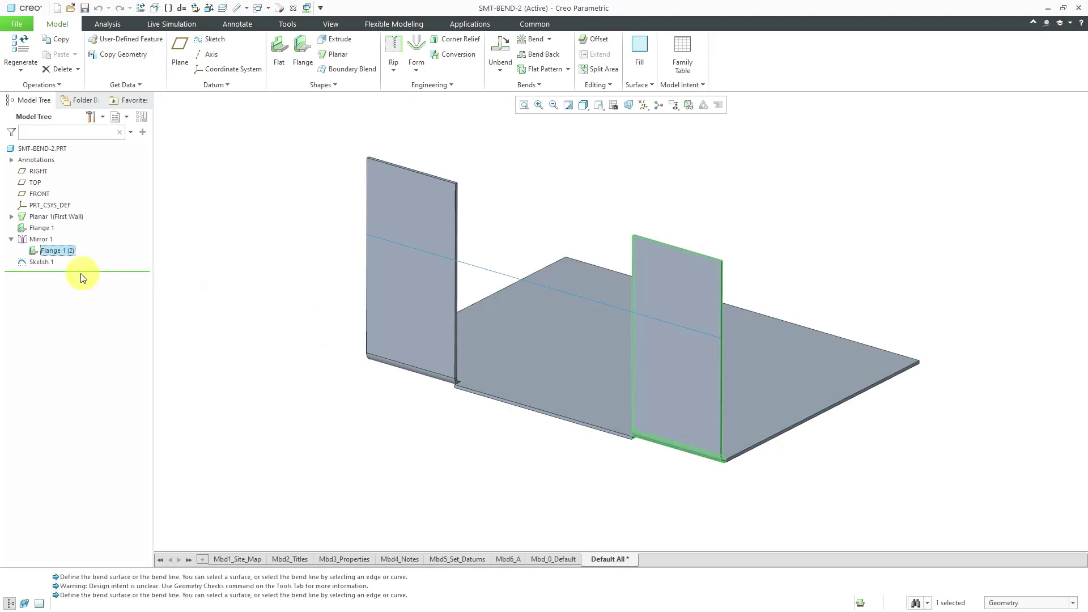
pyautogui.click(36, 262)
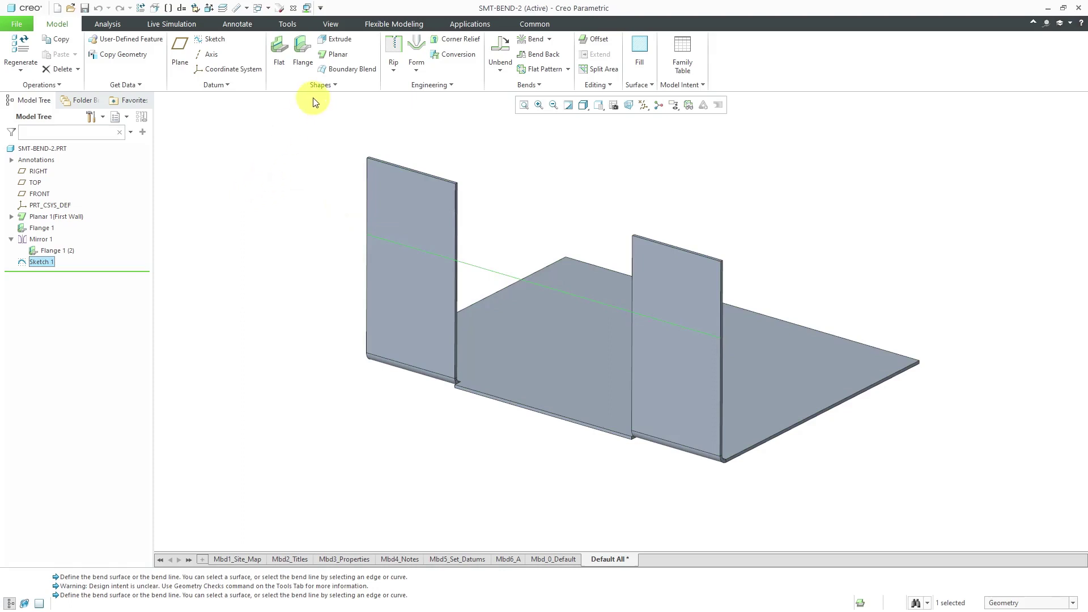
pyautogui.click(531, 43)
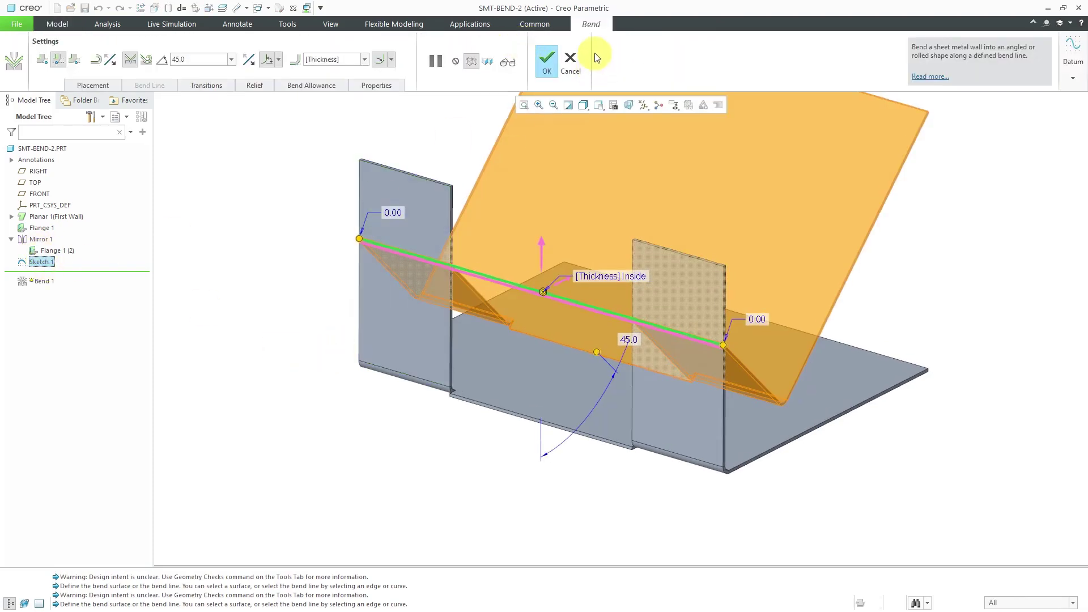
pyautogui.click(569, 62)
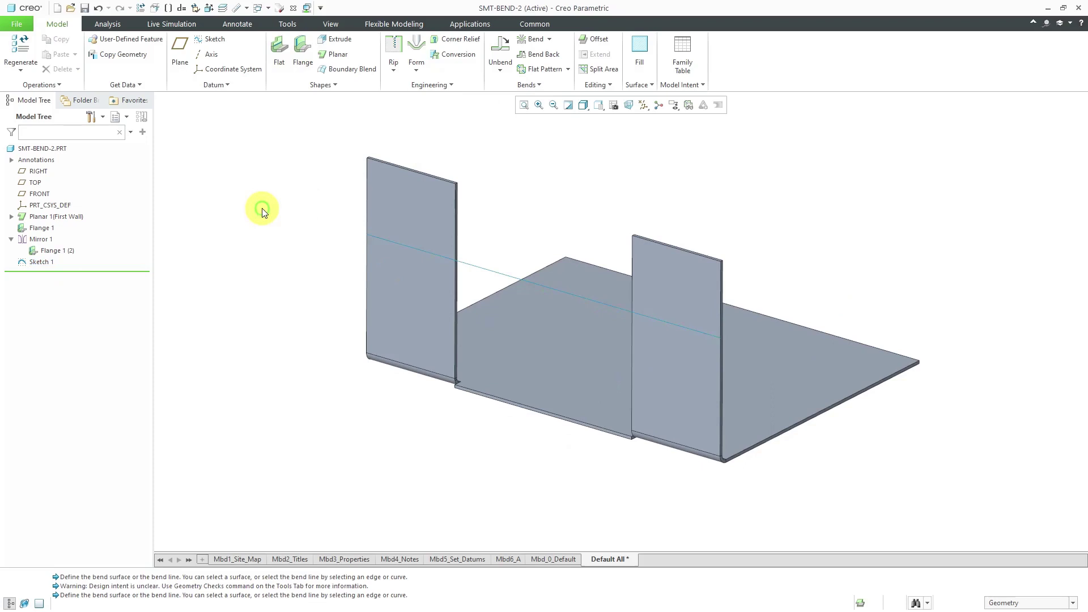
# - Start a bend along the Sketch 1 line across both flanges and flip the fixed side so their upper portions bend
pyautogui.click(532, 40)
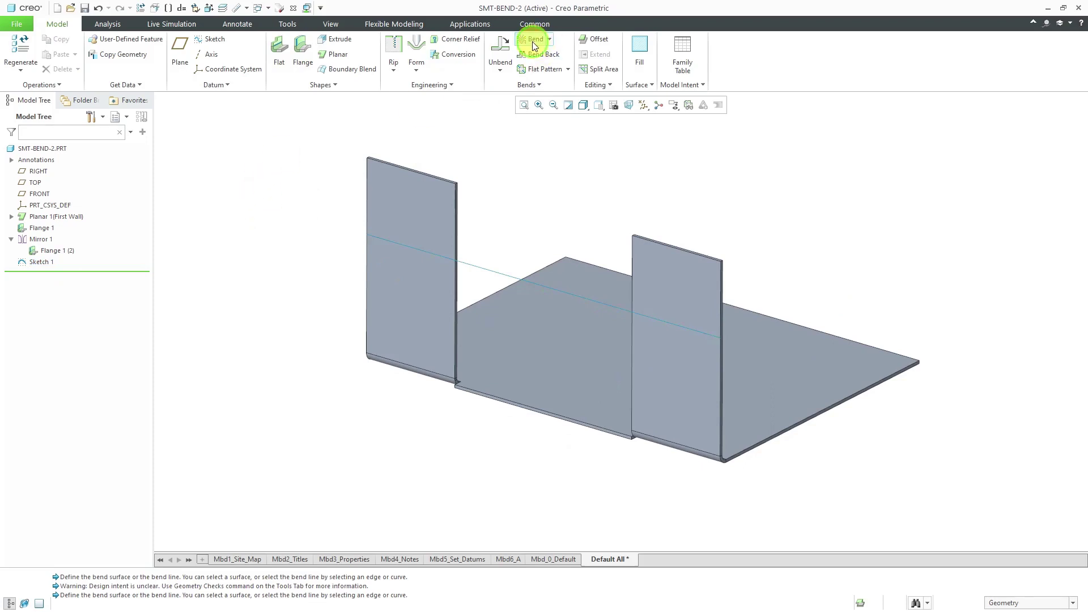
pyautogui.click(100, 86)
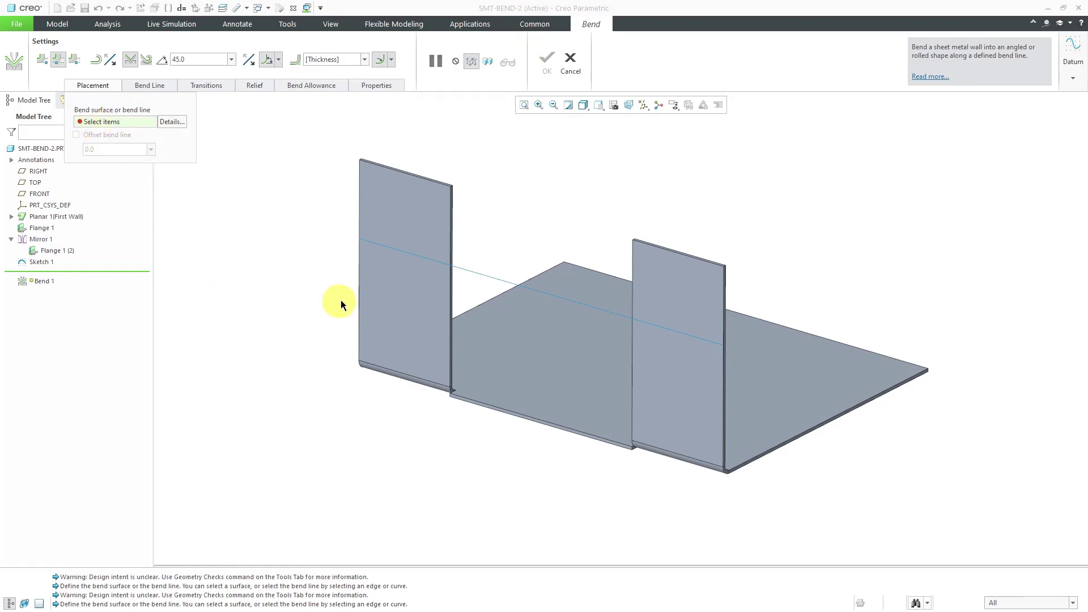
pyautogui.click(473, 270)
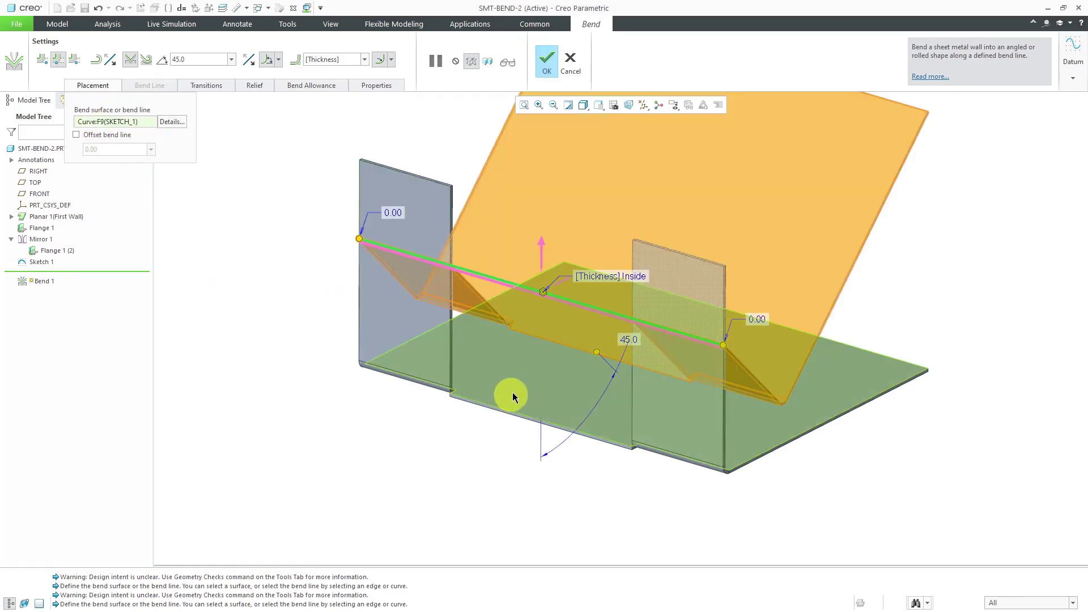
pyautogui.moveTo(517, 393)
pyautogui.mouseDown(button='middle')
pyautogui.moveTo(529, 350)
pyautogui.moveTo(488, 364)
pyautogui.moveTo(520, 369)
pyautogui.moveTo(483, 364)
pyautogui.moveTo(517, 384)
pyautogui.moveTo(508, 383)
pyautogui.mouseUp(button='middle')
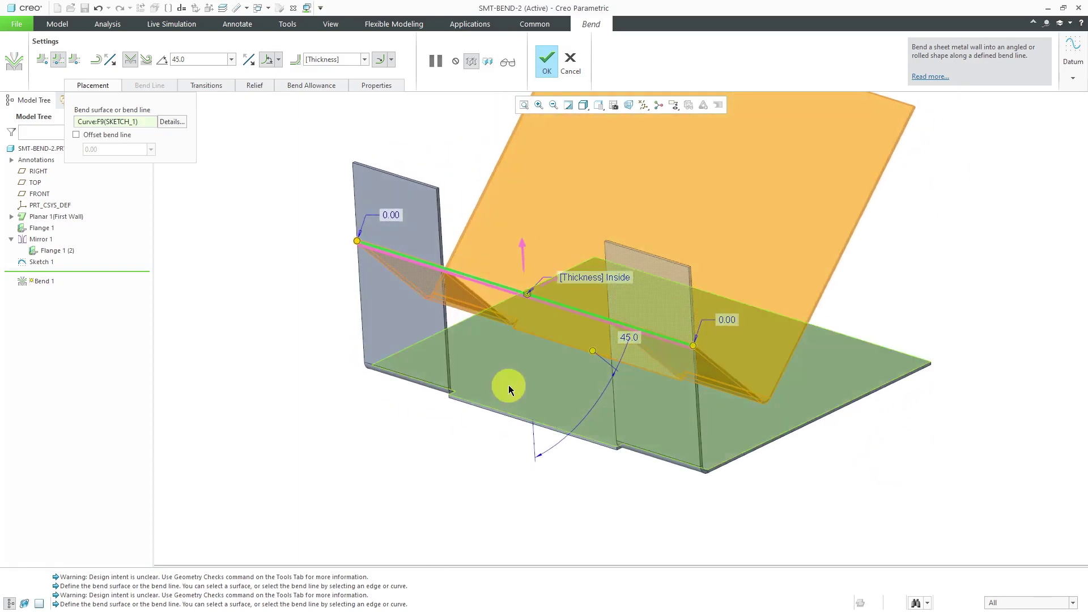
pyautogui.click(523, 250)
pyautogui.moveTo(497, 270)
pyautogui.mouseDown(button='middle')
pyautogui.moveTo(503, 286)
pyautogui.moveTo(486, 287)
pyautogui.mouseUp(button='middle')
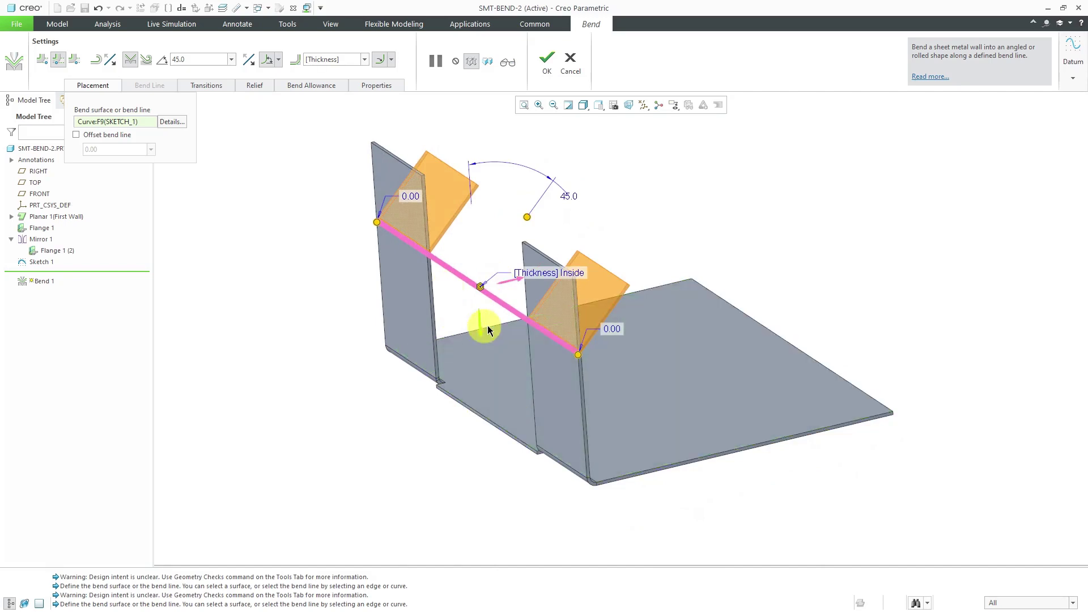
# - Swing the bend outward, away from the base plate, to about 86 degrees and set the inside radius to 0.5
pyautogui.moveTo(527, 217); pyautogui.dragTo(397, 306)
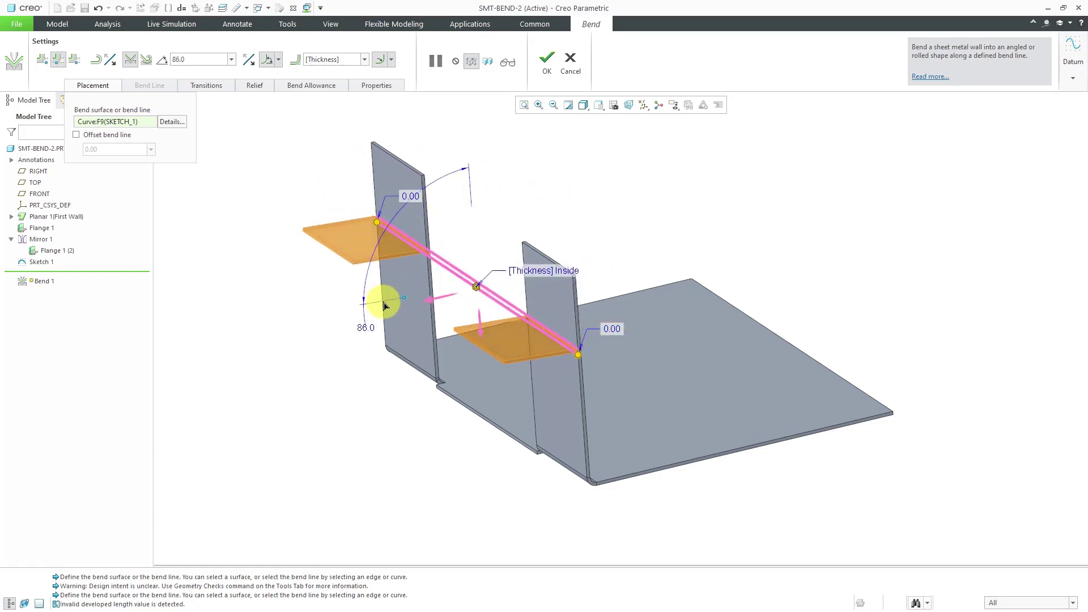
pyautogui.moveTo(449, 267)
pyautogui.mouseDown(button='middle')
pyautogui.moveTo(449, 243)
pyautogui.moveTo(458, 259)
pyautogui.mouseUp(button='middle')
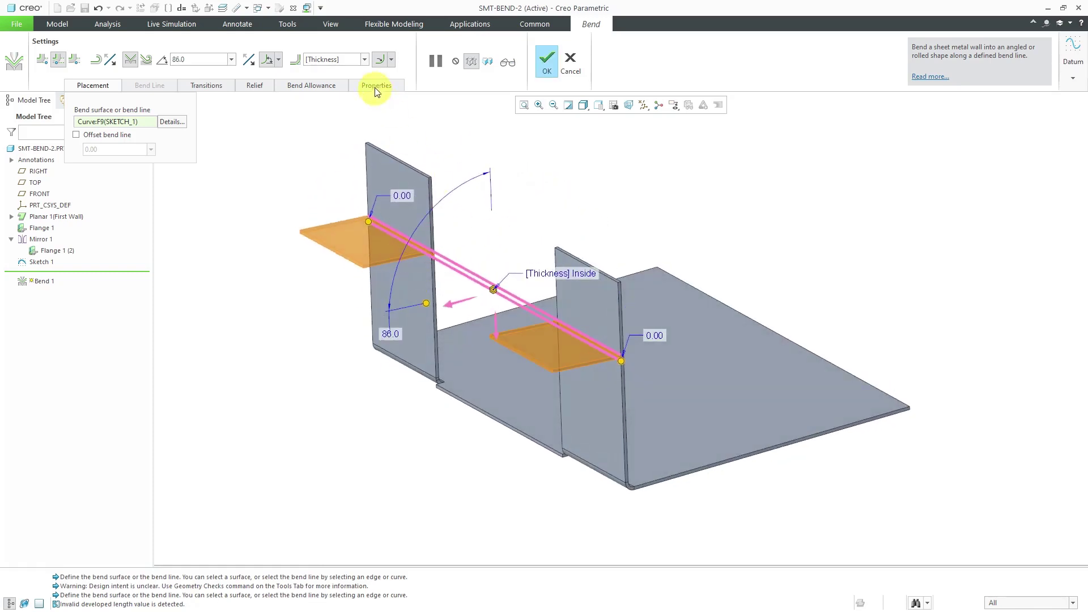
pyautogui.click(347, 59)
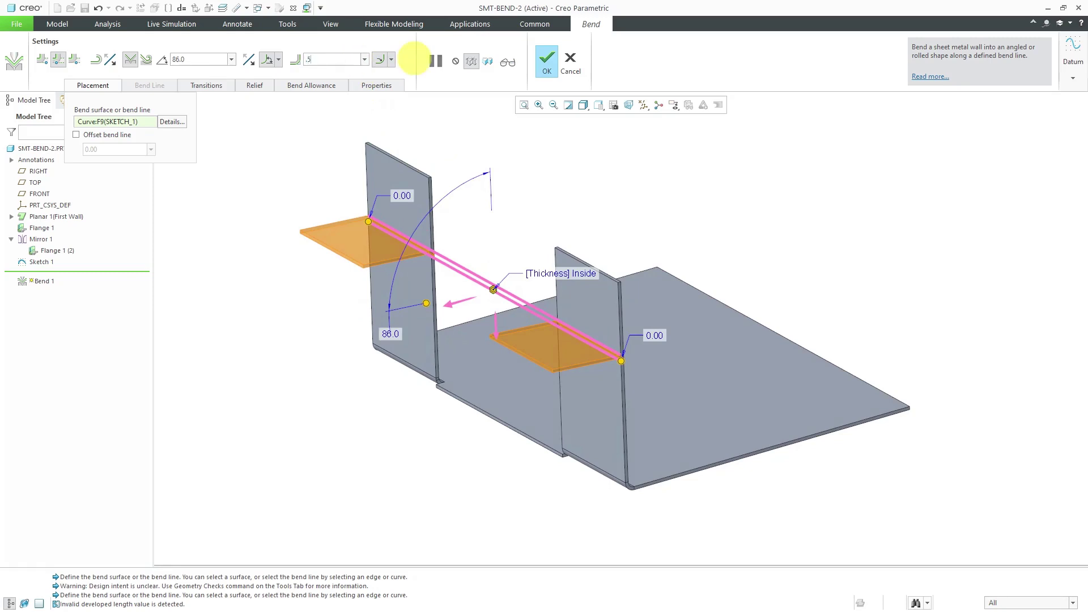
pyautogui.press('Return')
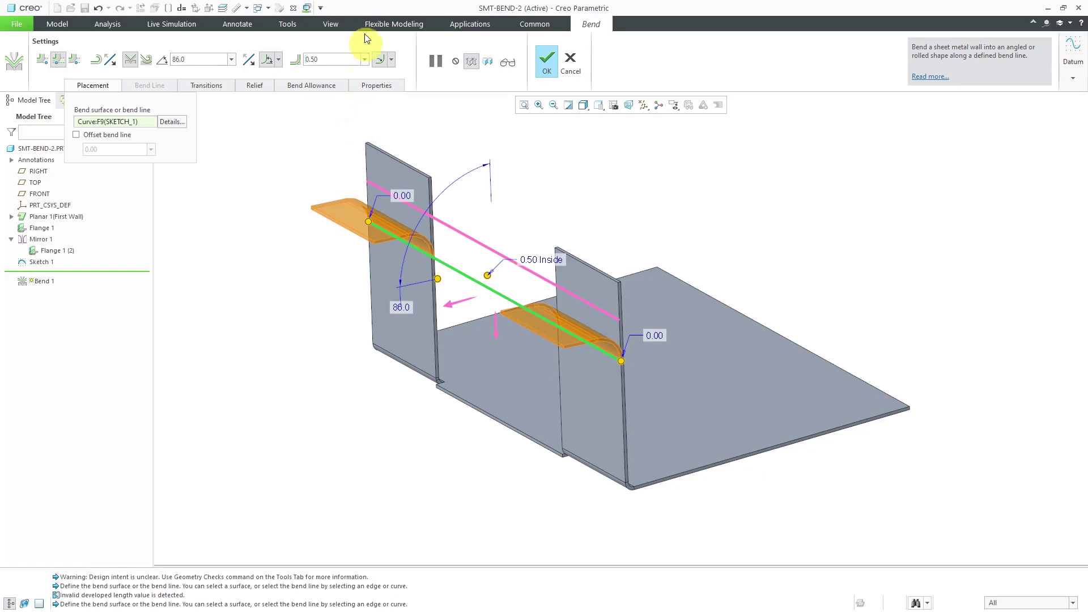
# - Increase the inside bend radius of both flanges to 1
pyautogui.scroll(-2, 600, 329)
pyautogui.scroll(2, 600, 328)
pyautogui.moveTo(600, 328)
pyautogui.mouseDown(button='middle')
pyautogui.moveTo(575, 311)
pyautogui.moveTo(587, 324)
pyautogui.mouseUp(button='middle')
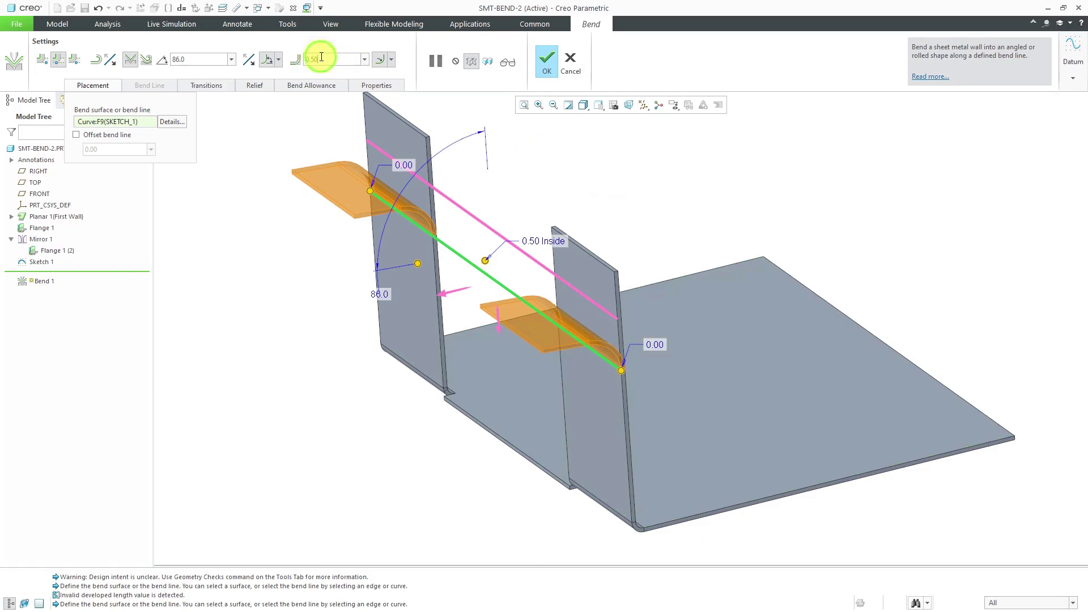
pyautogui.press('Return')
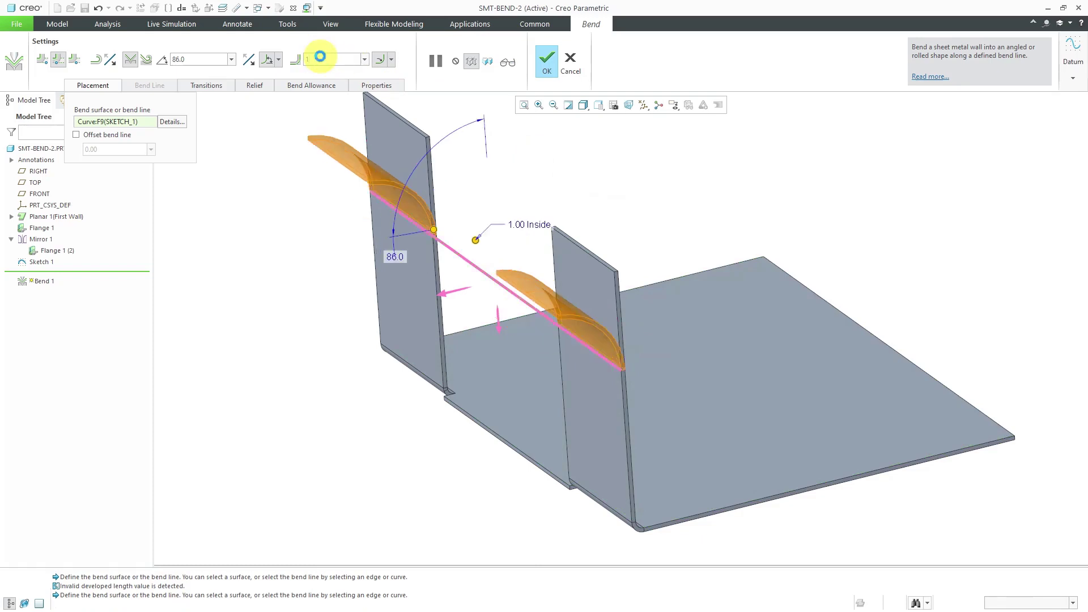
pyautogui.moveTo(572, 258)
pyautogui.mouseDown(button='middle')
pyautogui.moveTo(539, 225)
pyautogui.moveTo(571, 261)
pyautogui.mouseUp(button='middle')
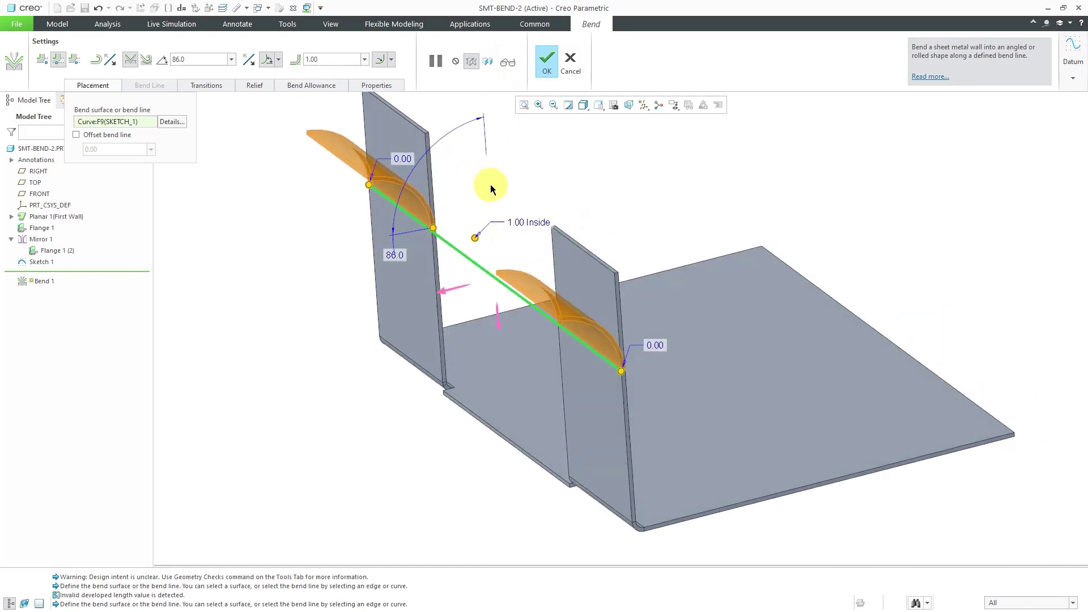
# - Roll the flange material to its end instead of bending it by angle, reducing the inside radius to about 0.25
pyautogui.click(147, 60)
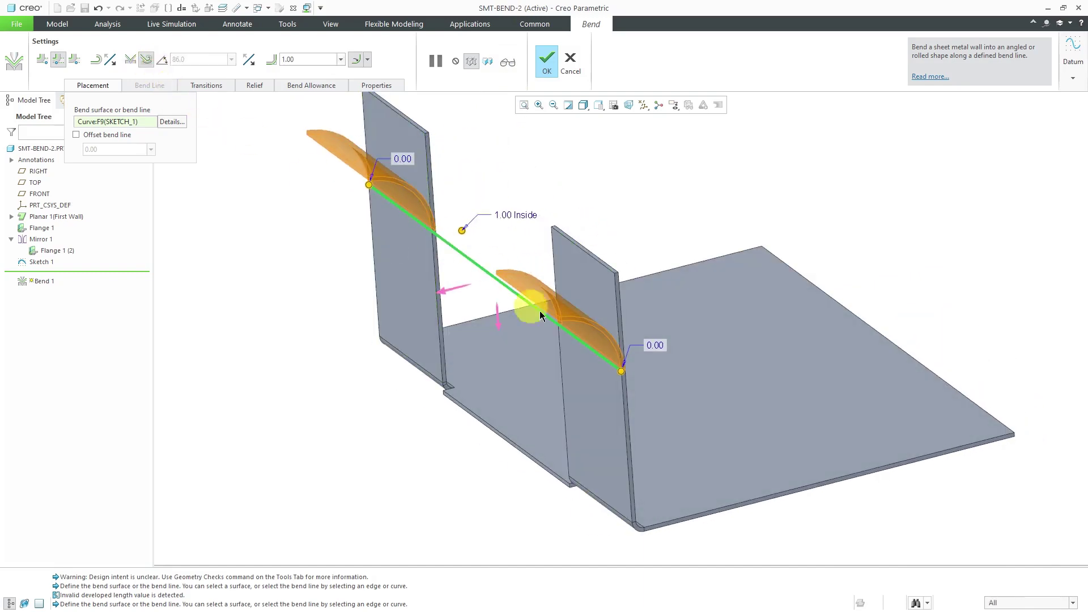
pyautogui.moveTo(656, 317); pyautogui.dragTo(660, 294, button='middle')
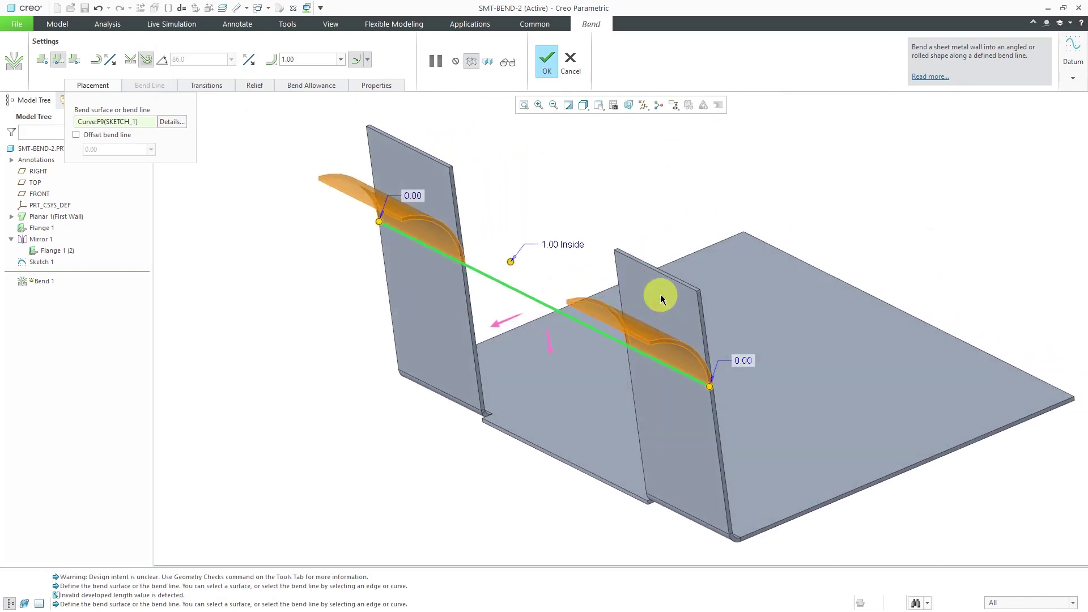
pyautogui.moveTo(511, 262); pyautogui.dragTo(529, 306)
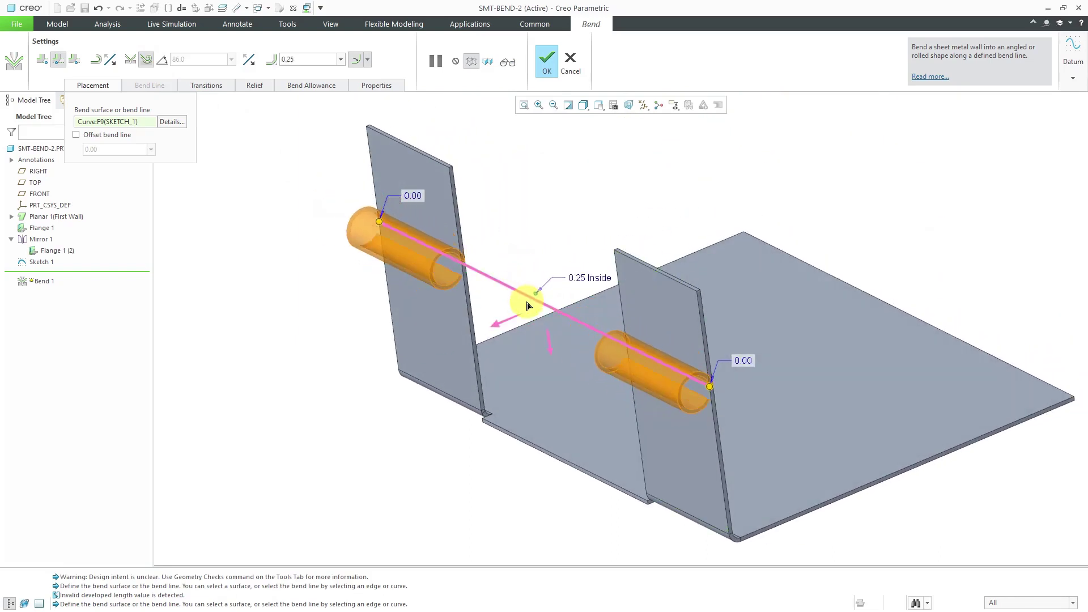
# - Offset the bend line from the Sketch 1 line by 0.125
pyautogui.moveTo(527, 306); pyautogui.dragTo(505, 253, button='middle')
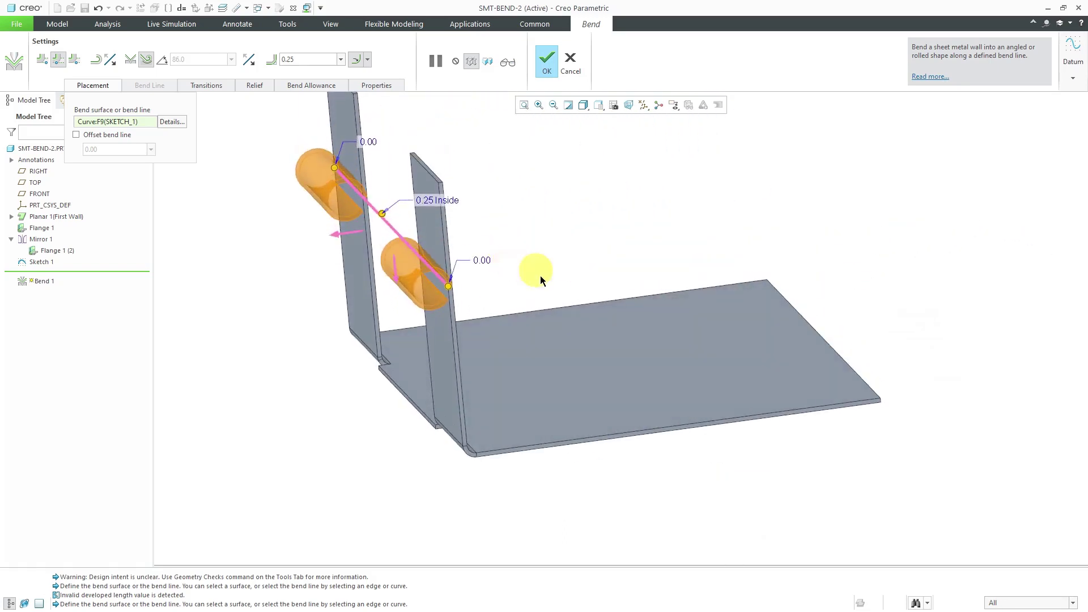
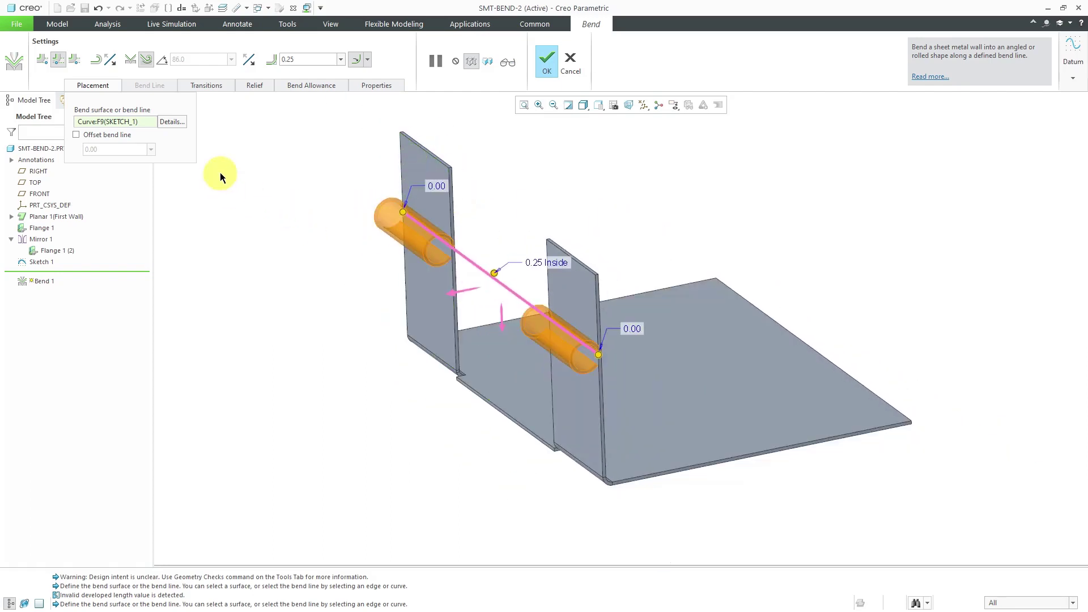
pyautogui.click(77, 137)
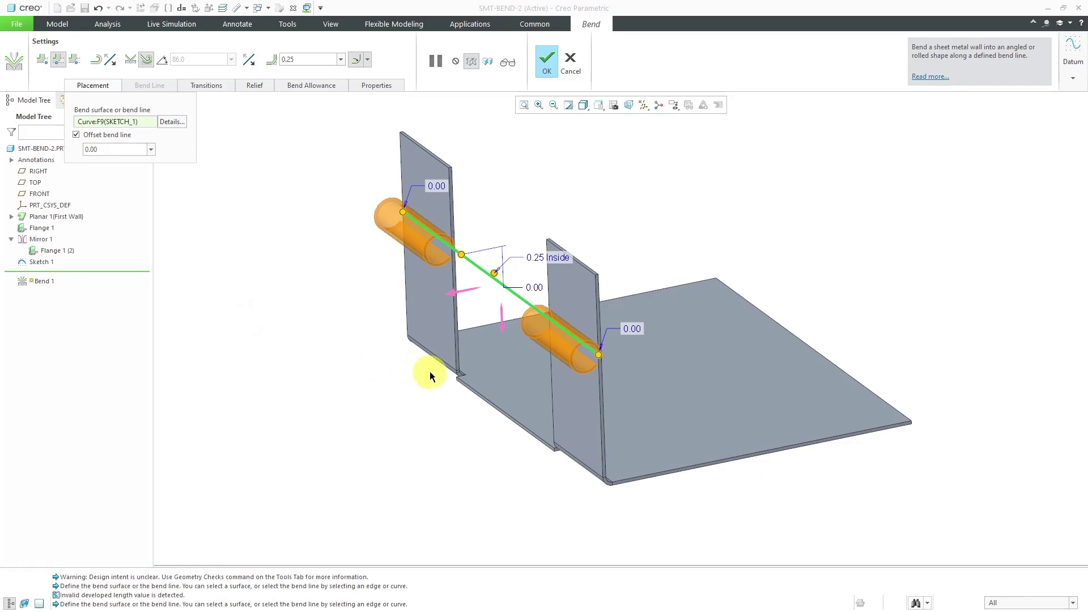
pyautogui.moveTo(462, 256)
pyautogui.mouseDown()
pyautogui.moveTo(463, 289)
pyautogui.moveTo(463, 233)
pyautogui.moveTo(450, 215)
pyautogui.moveTo(450, 321)
pyautogui.moveTo(445, 204)
pyautogui.moveTo(445, 251)
pyautogui.moveTo(437, 246)
pyautogui.mouseUp()
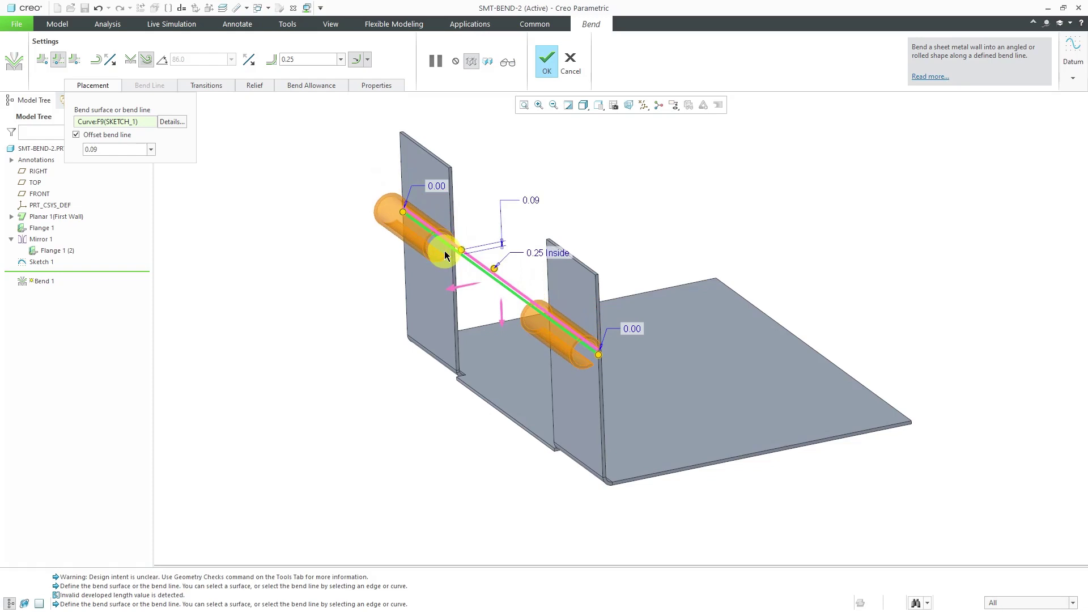
pyautogui.doubleClick(531, 201)
pyautogui.write('0.125')
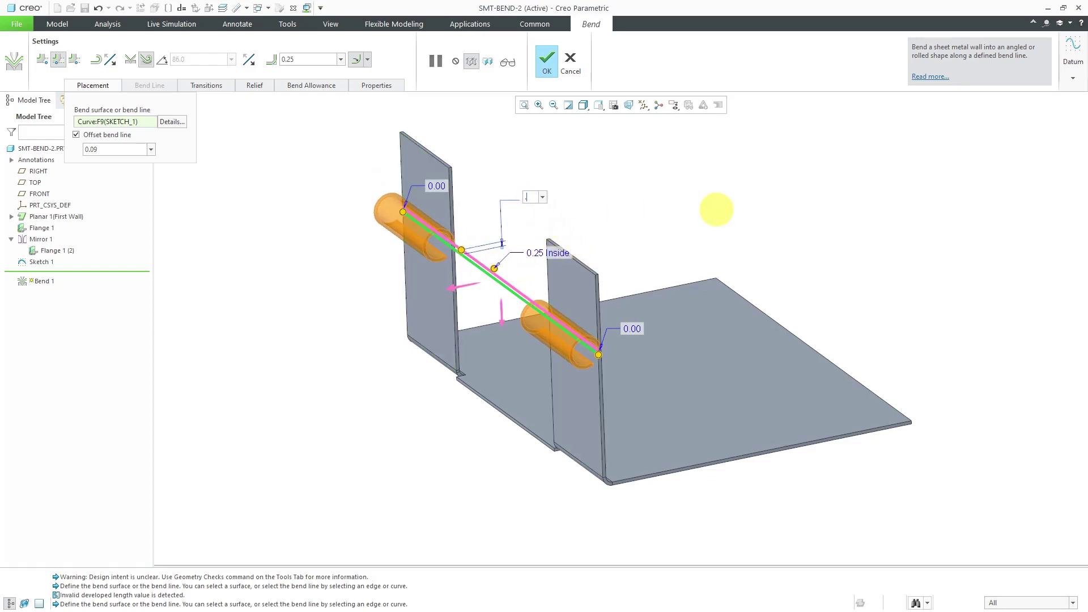
pyautogui.press('Return')
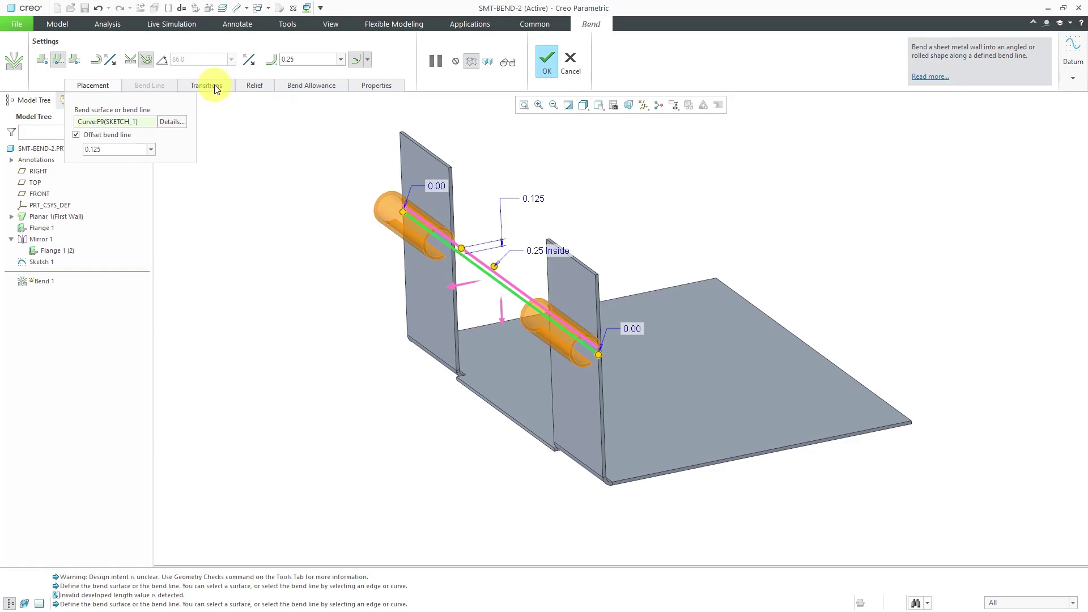
# - Review the bend's relief, transition, bend allowance and name settings, and complete the rolled bend on both flanges
pyautogui.click(257, 85)
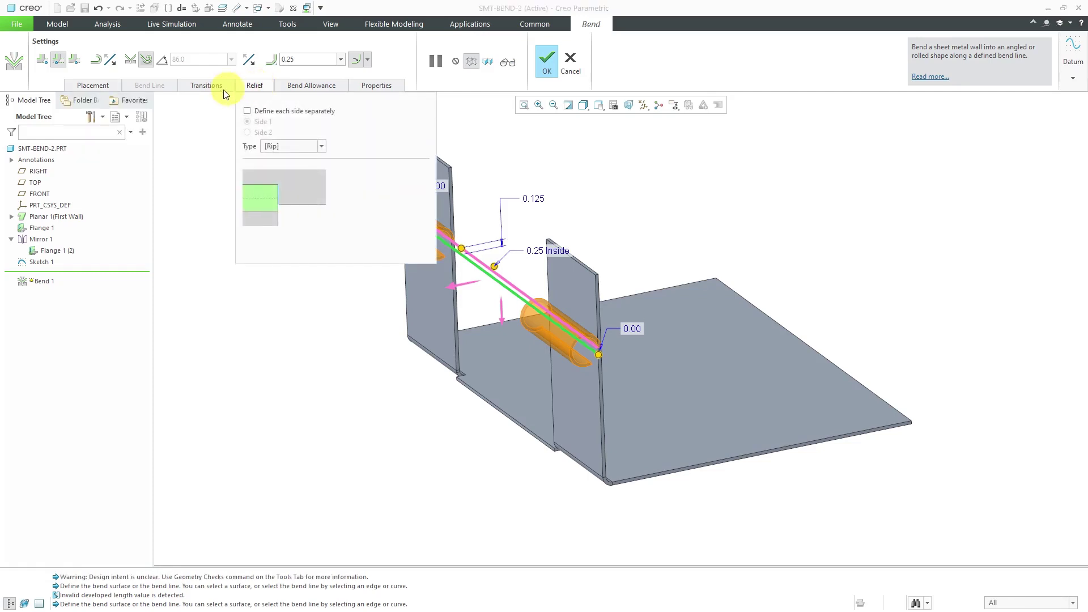
pyautogui.click(207, 86)
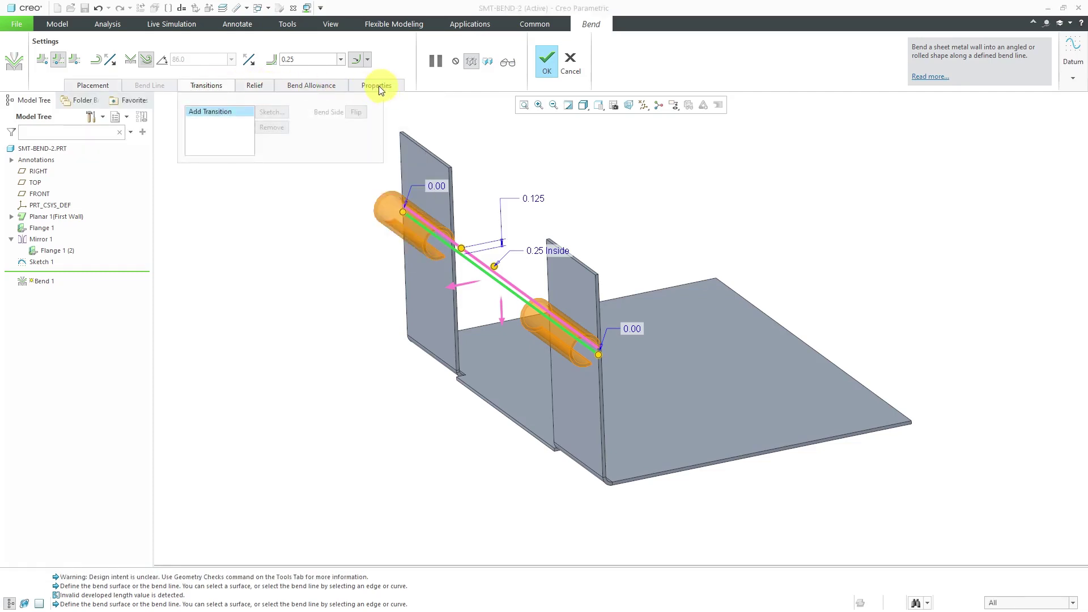
pyautogui.click(313, 86)
pyautogui.scroll(2, 886, 322)
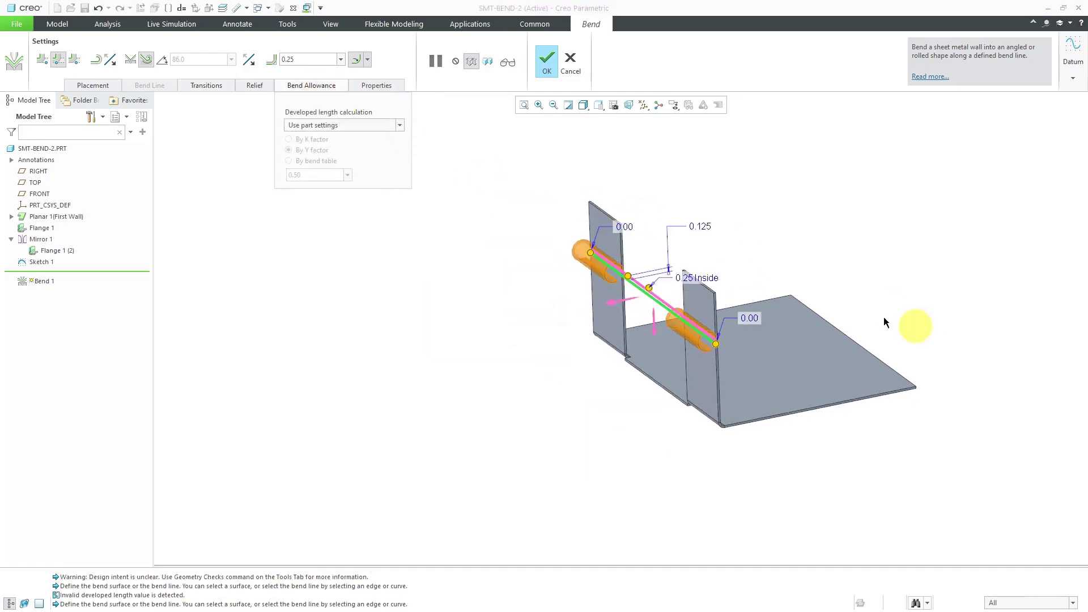
pyautogui.scroll(-2, 682, 281)
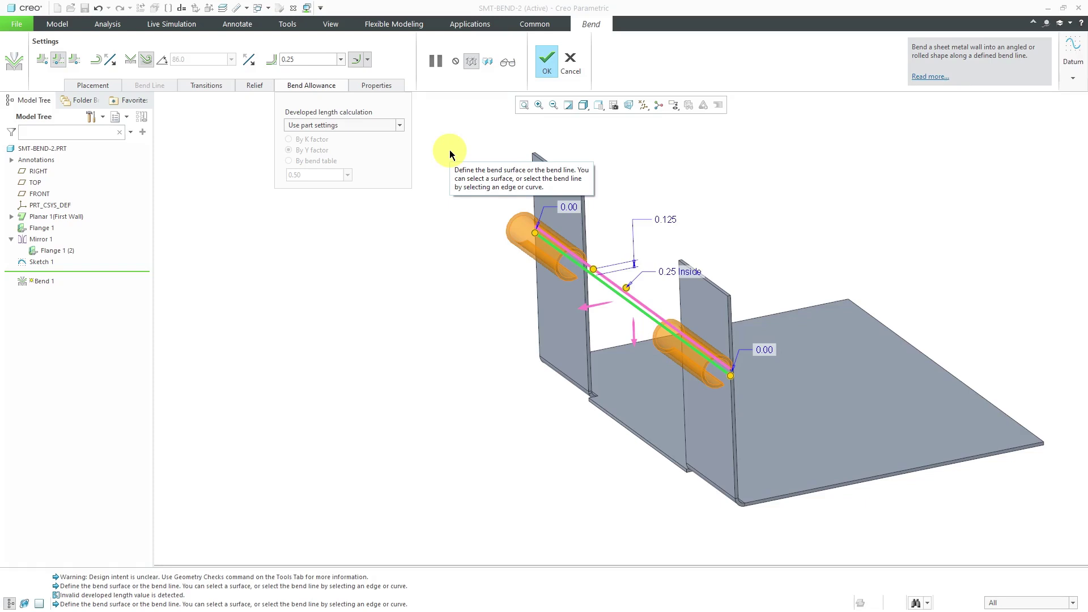
pyautogui.click(380, 87)
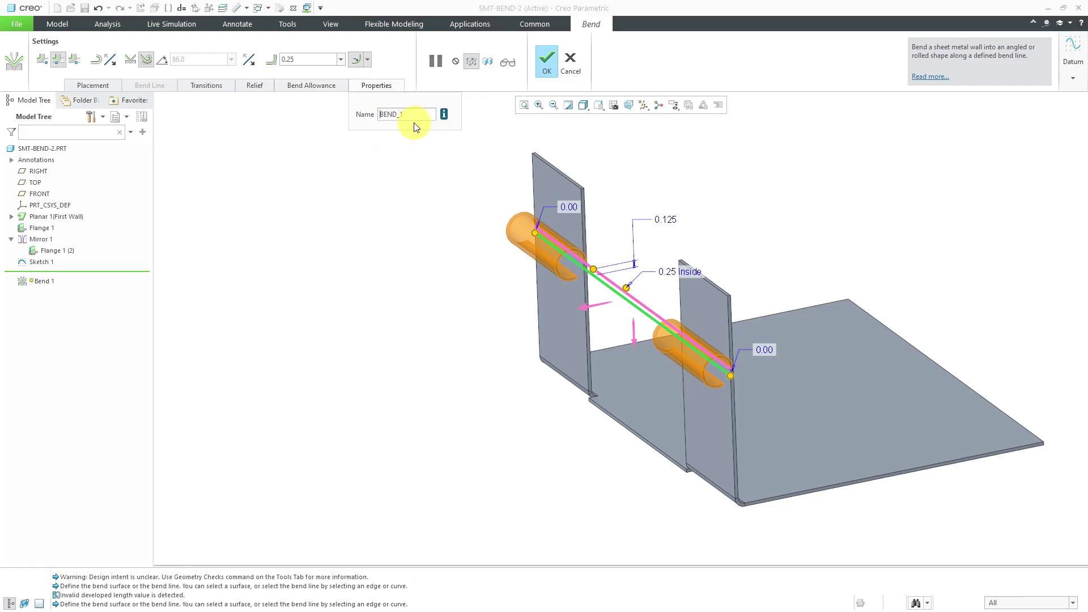
pyautogui.click(546, 66)
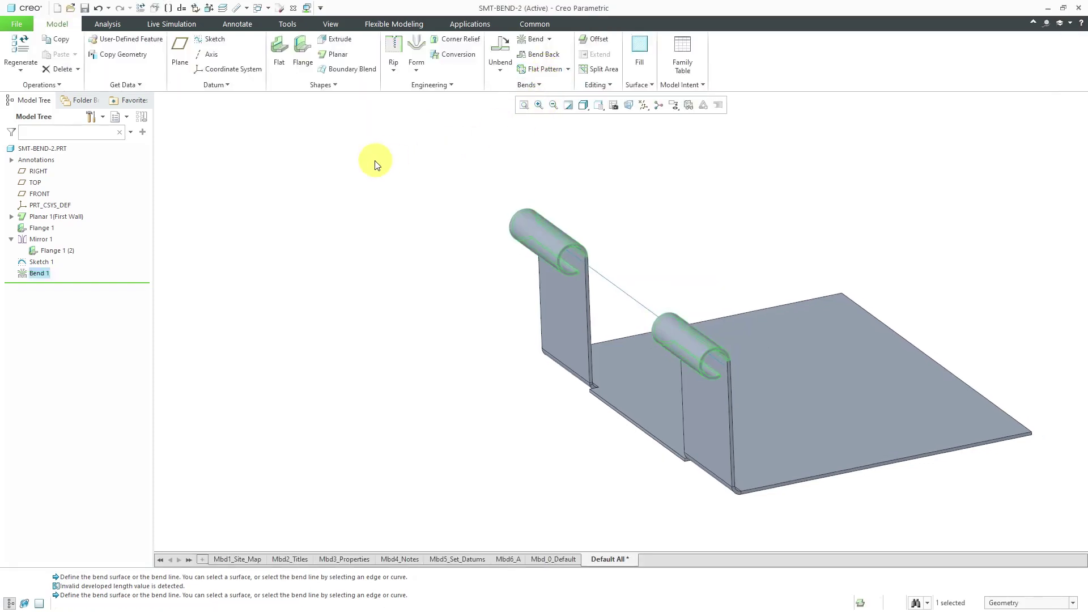
pyautogui.moveTo(590, 316)
pyautogui.mouseDown(button='middle')
pyautogui.moveTo(556, 250)
pyautogui.moveTo(567, 229)
pyautogui.moveTo(563, 247)
pyautogui.moveTo(430, 238)
pyautogui.moveTo(574, 270)
pyautogui.mouseUp(button='middle')
pyautogui.scroll(-2, 574, 270)
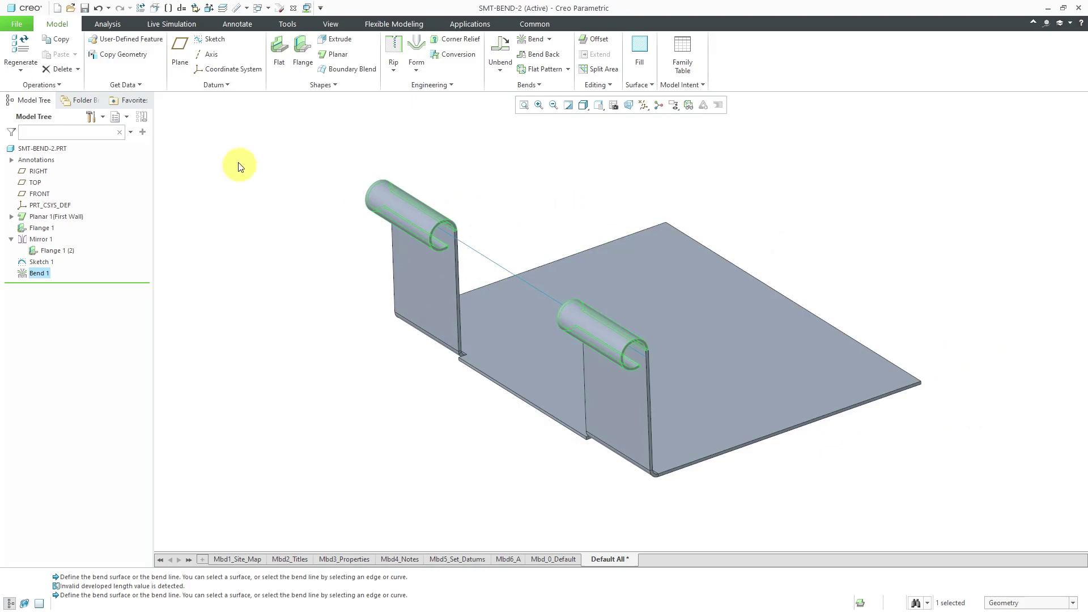
# - Open the default bend preferences from the part's model properties and move the dialog clear of the flanges
pyautogui.click(21, 25)
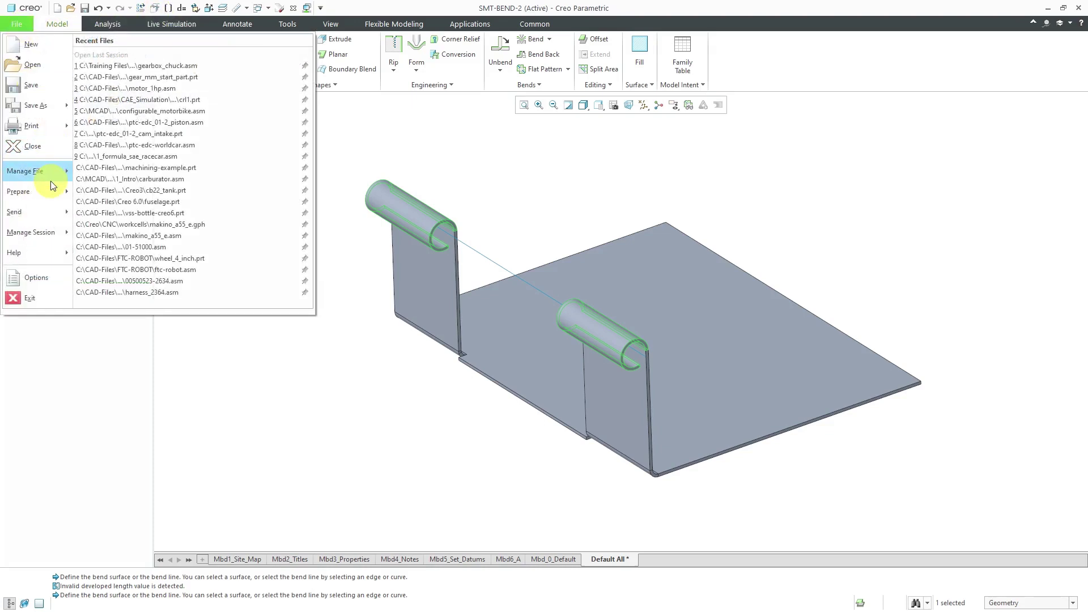
pyautogui.moveTo(52, 193)
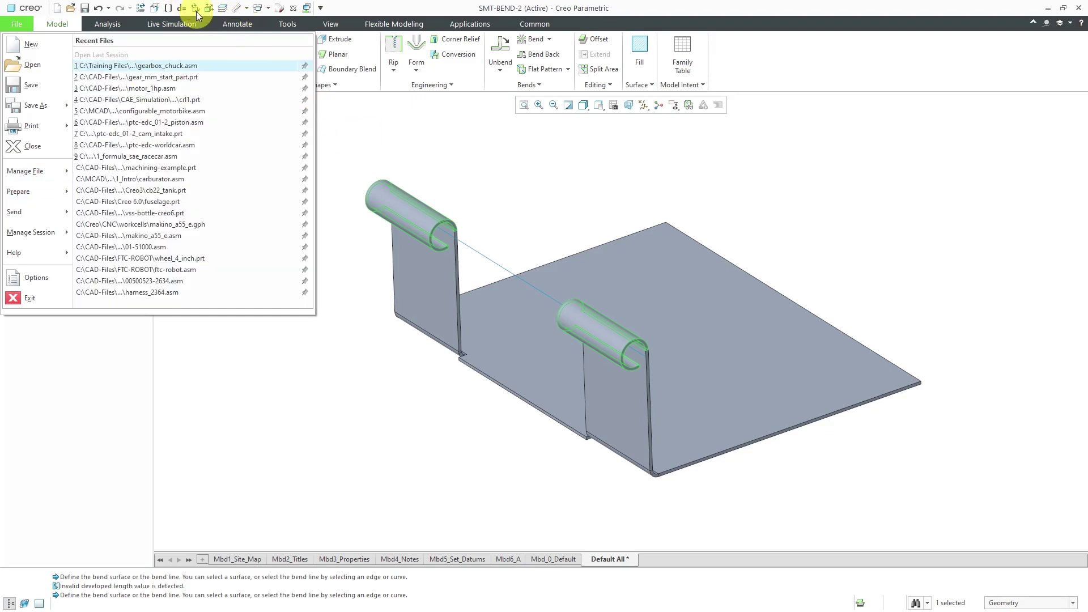
pyautogui.click(153, 11)
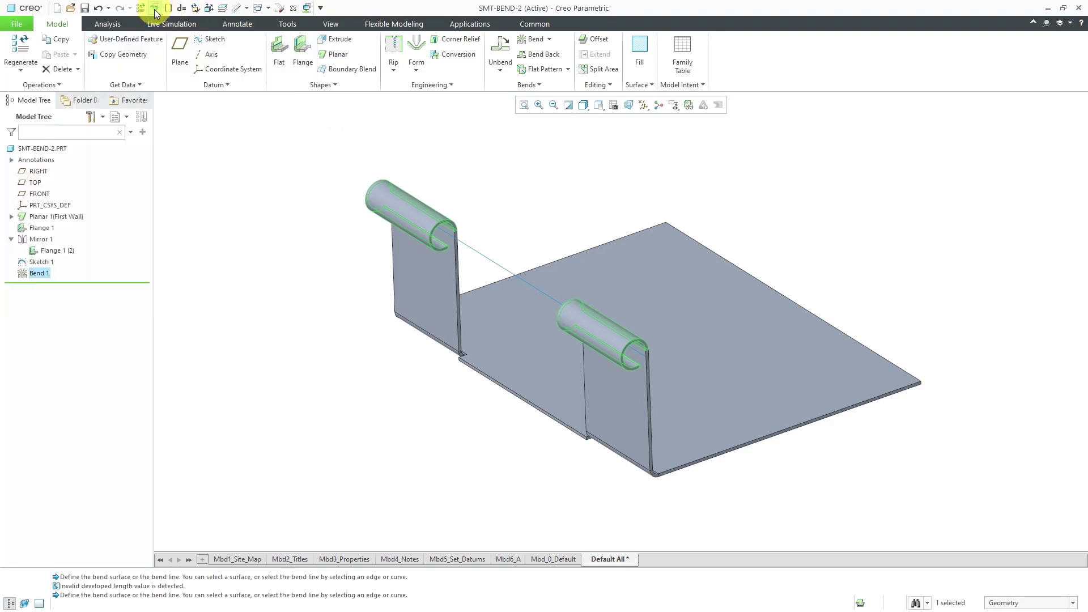
pyautogui.click(155, 12)
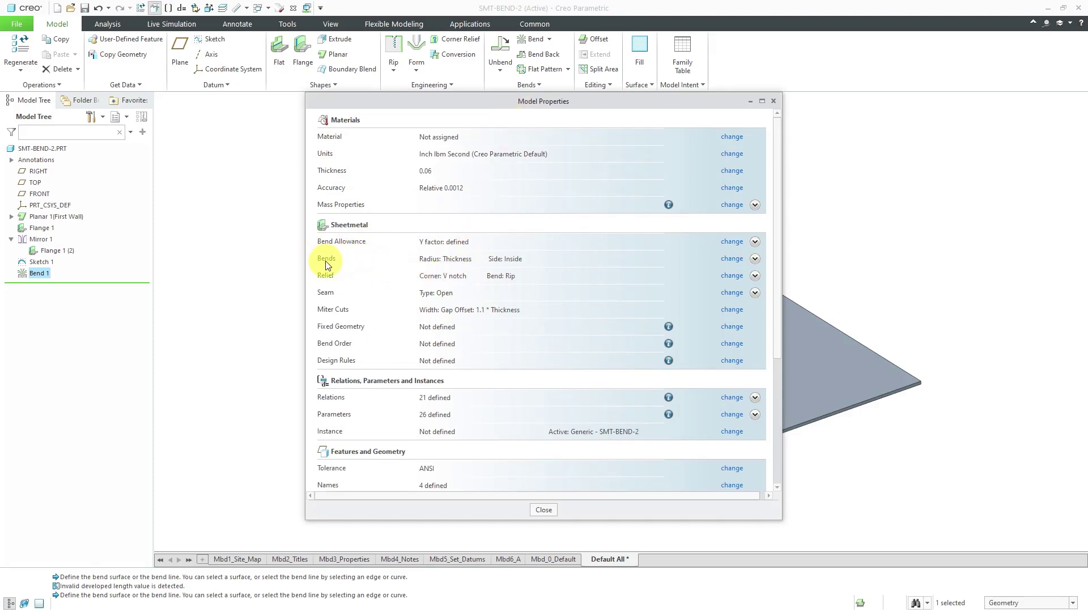
pyautogui.click(732, 260)
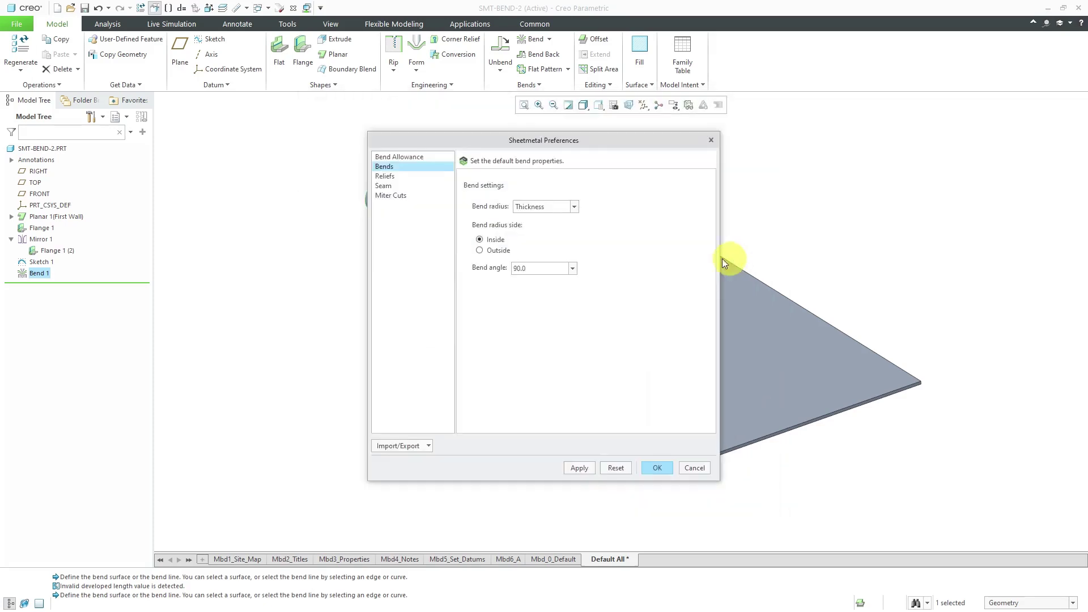
pyautogui.moveTo(584, 141); pyautogui.dragTo(398, 125)
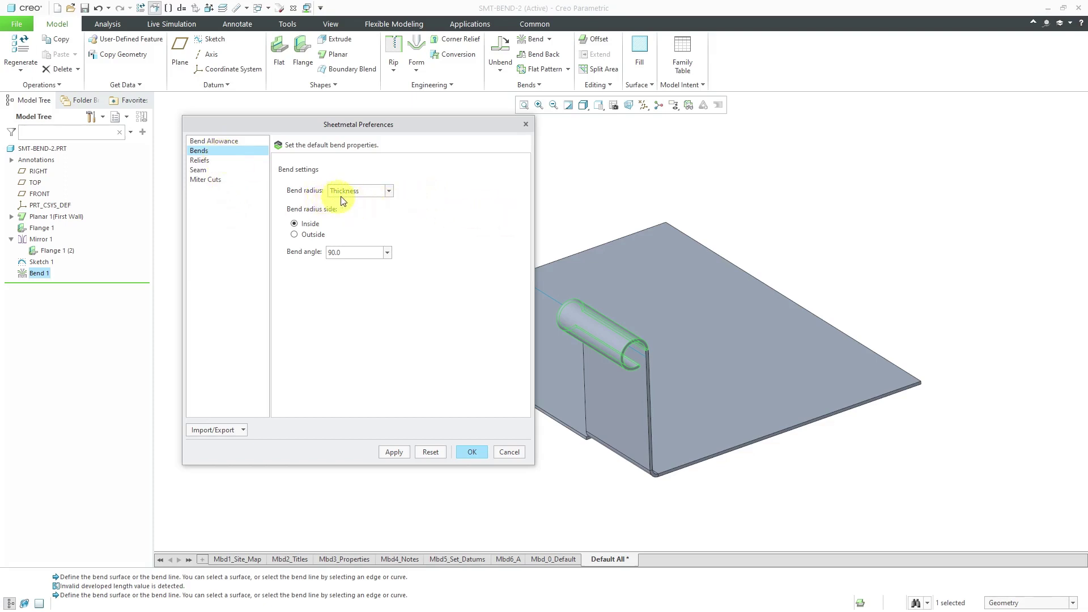
# - Examine the available default bend radius and bend angle choices, keeping the current settings, and close the model properties
pyautogui.click(389, 191)
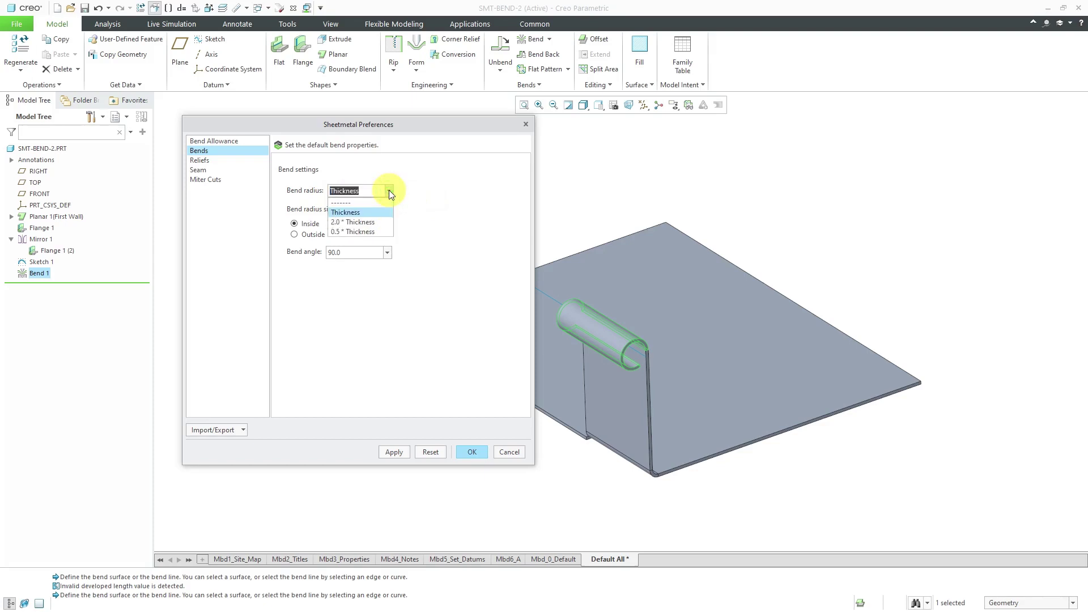
pyautogui.press('Up')
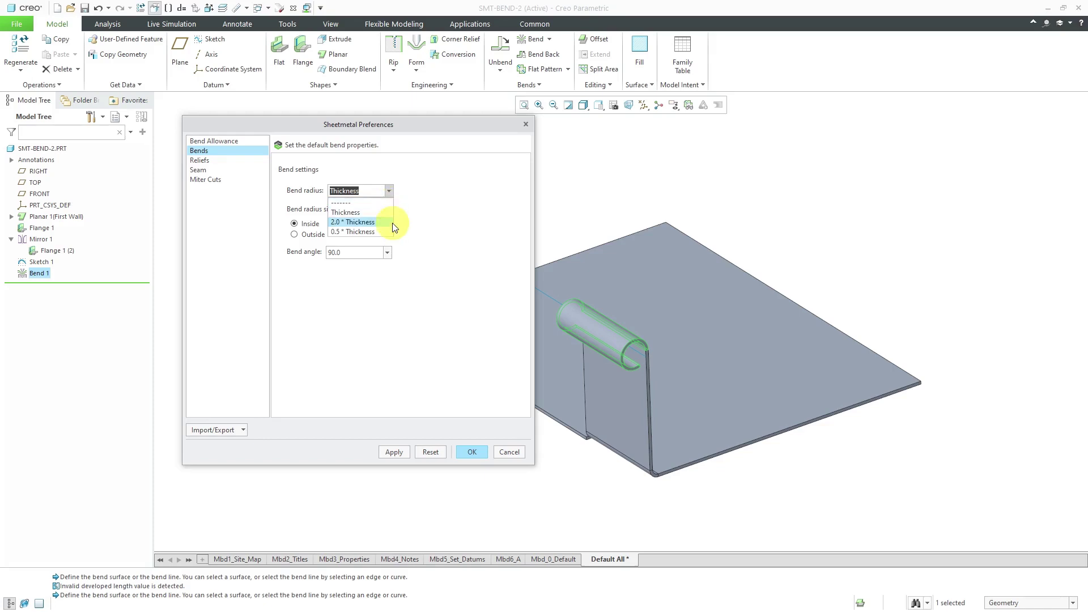
pyautogui.click(441, 187)
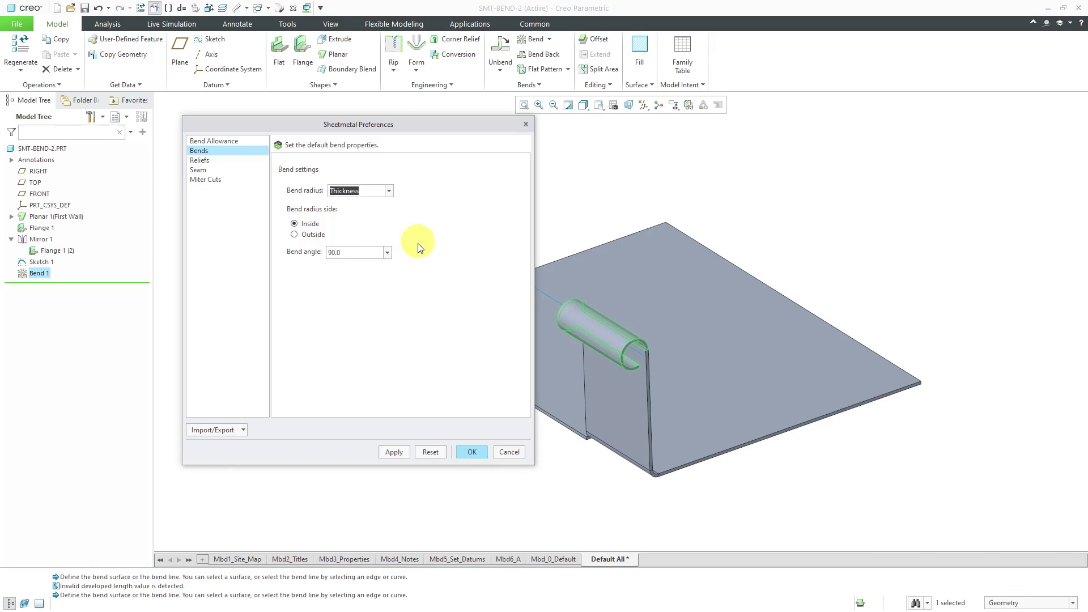
pyautogui.click(388, 253)
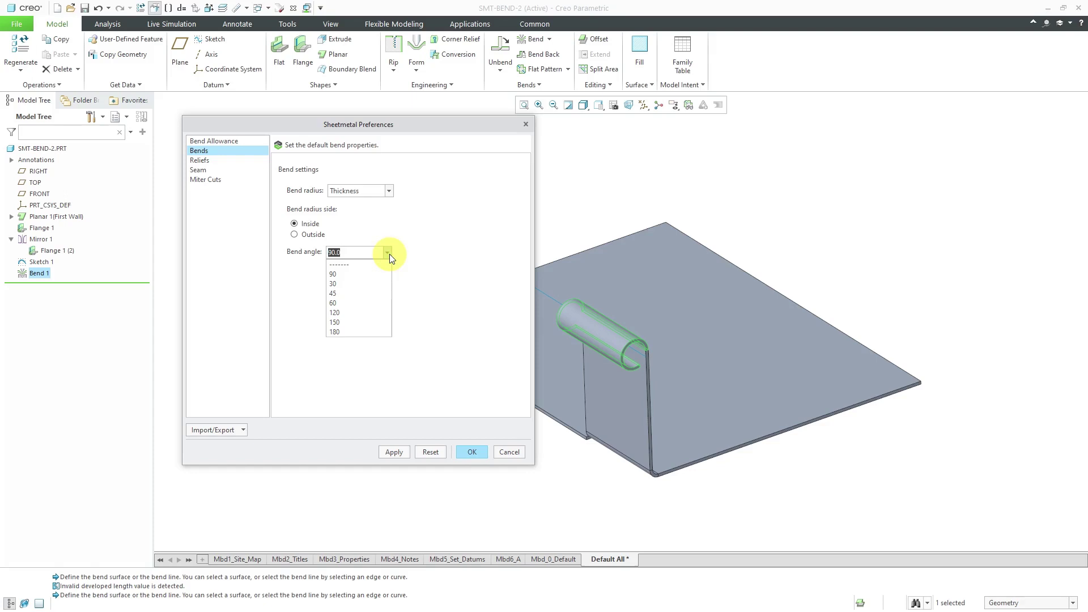
pyautogui.click(388, 253)
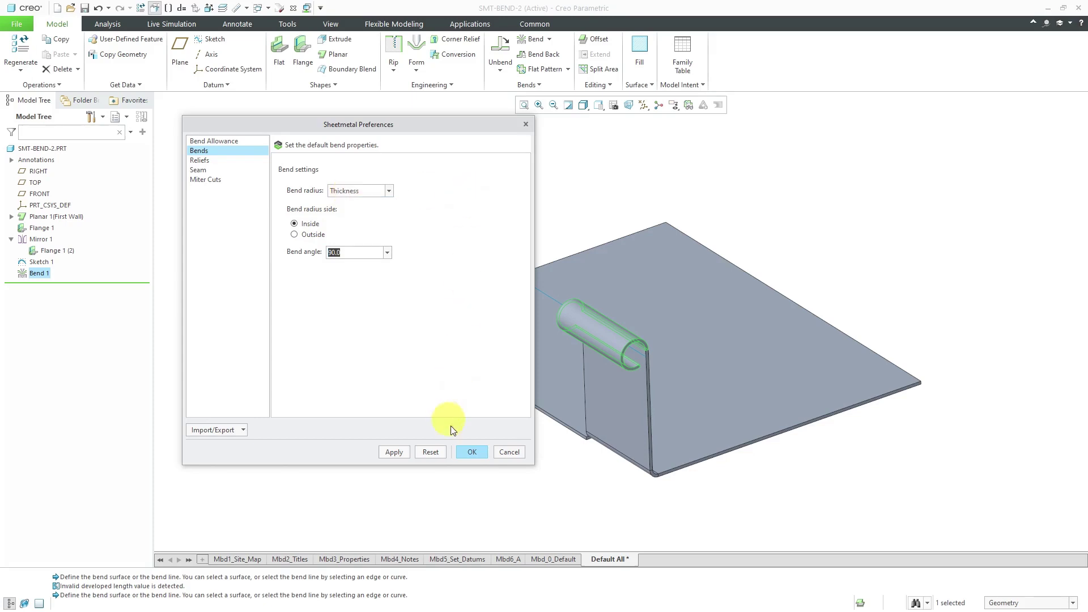
pyautogui.click(472, 452)
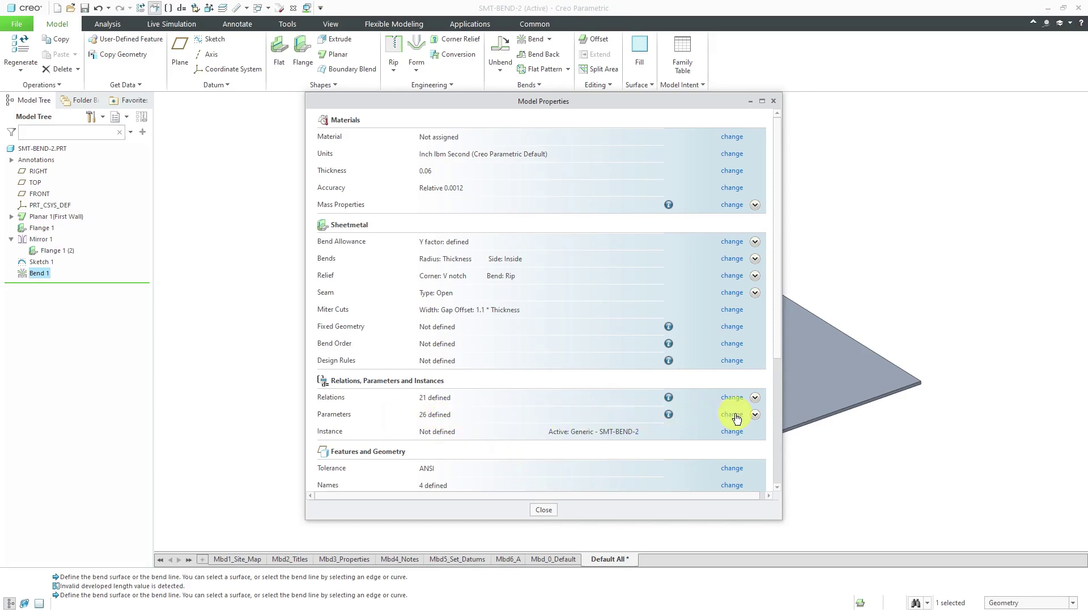
pyautogui.click(543, 510)
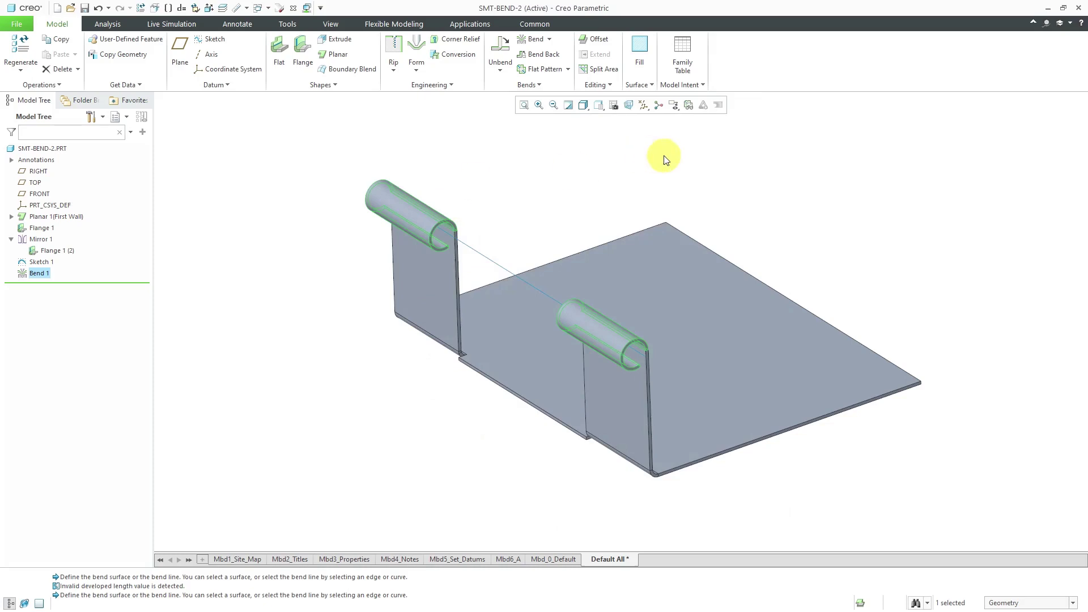
# - Examine the part's default sheet metal bend parameters with their full names readable, and leave the list without changes
pyautogui.click(702, 85)
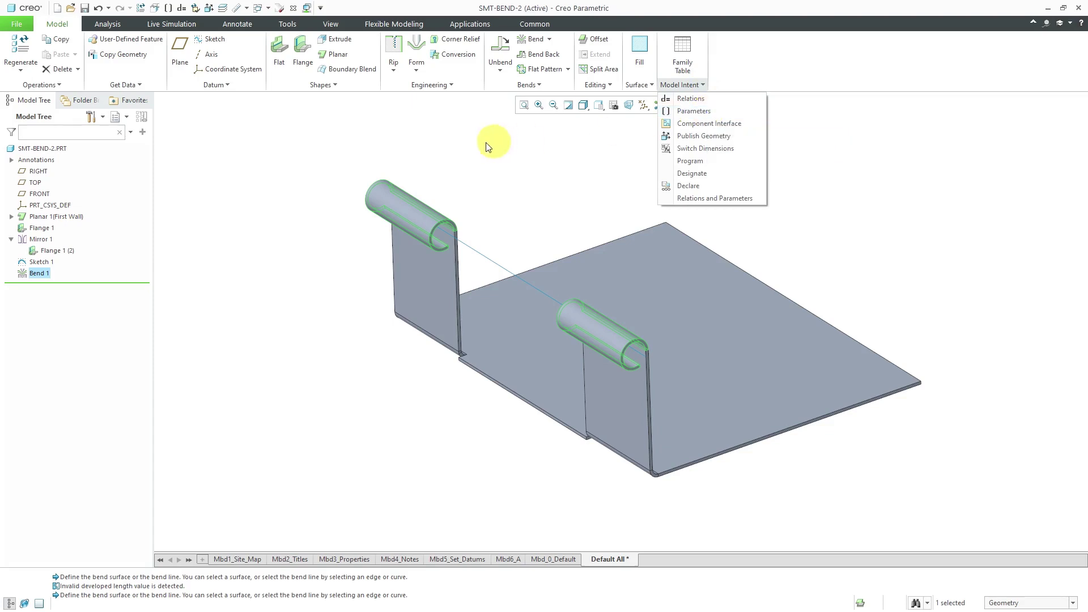
pyautogui.click(294, 26)
pyautogui.click(294, 26)
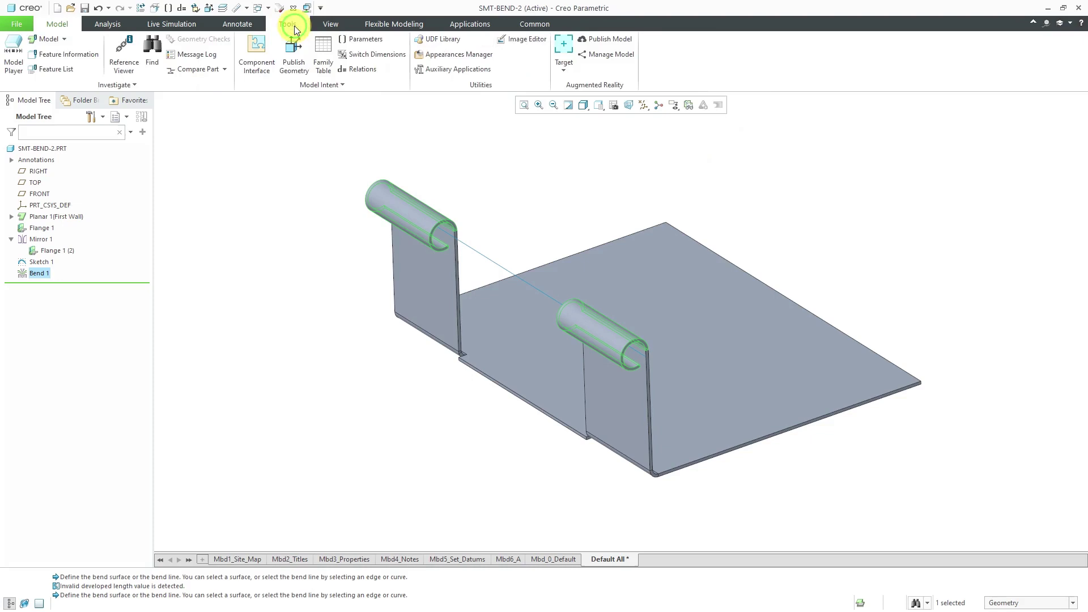
pyautogui.click(368, 42)
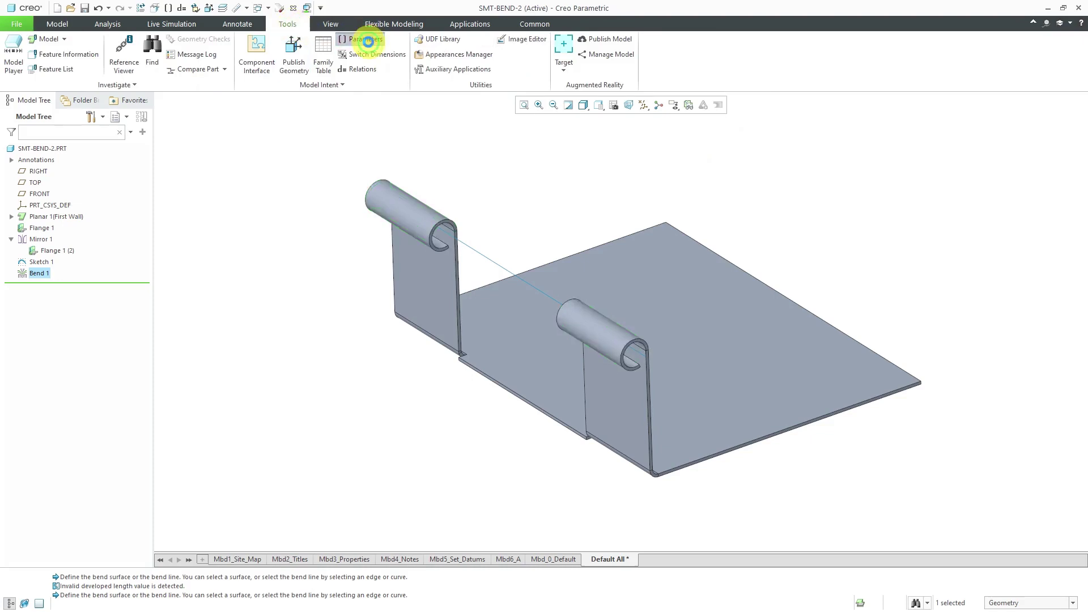
pyautogui.moveTo(389, 120); pyautogui.dragTo(433, 69)
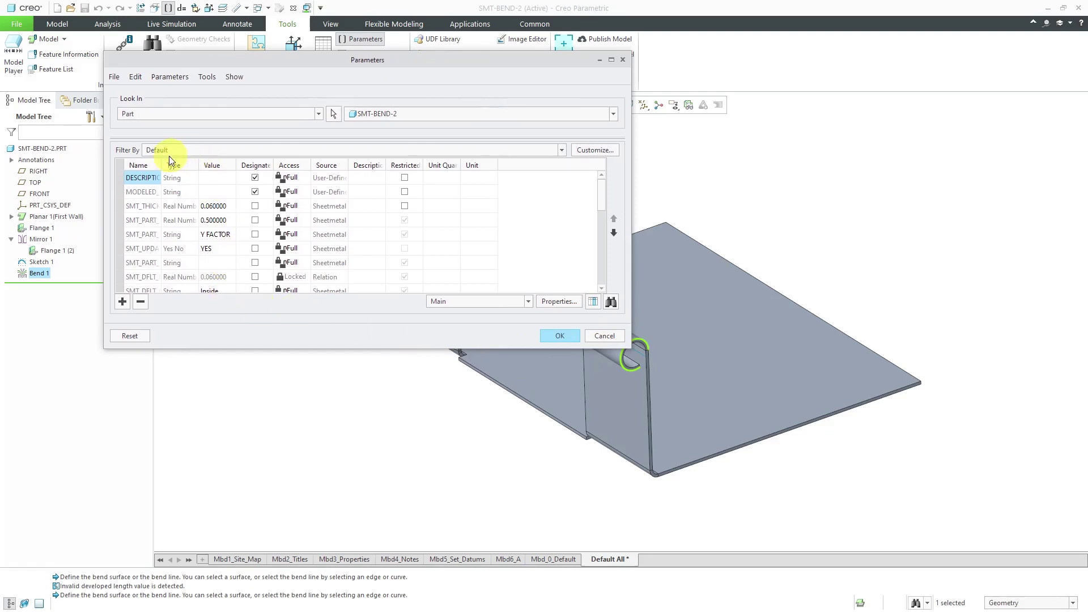
pyautogui.moveTo(162, 161); pyautogui.dragTo(267, 161)
pyautogui.moveTo(340, 348); pyautogui.dragTo(329, 533)
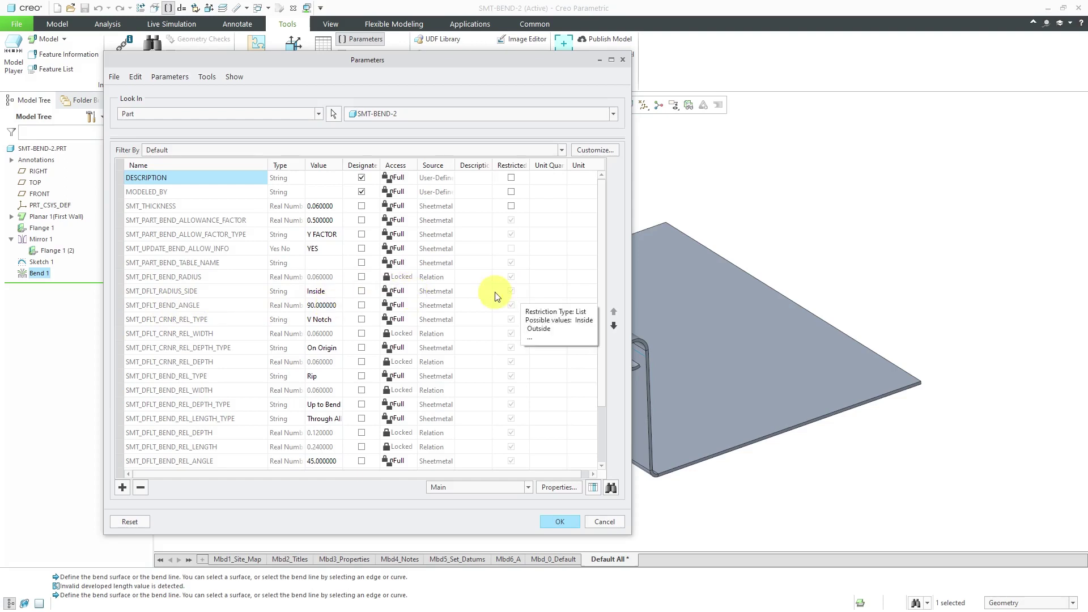
pyautogui.click(604, 521)
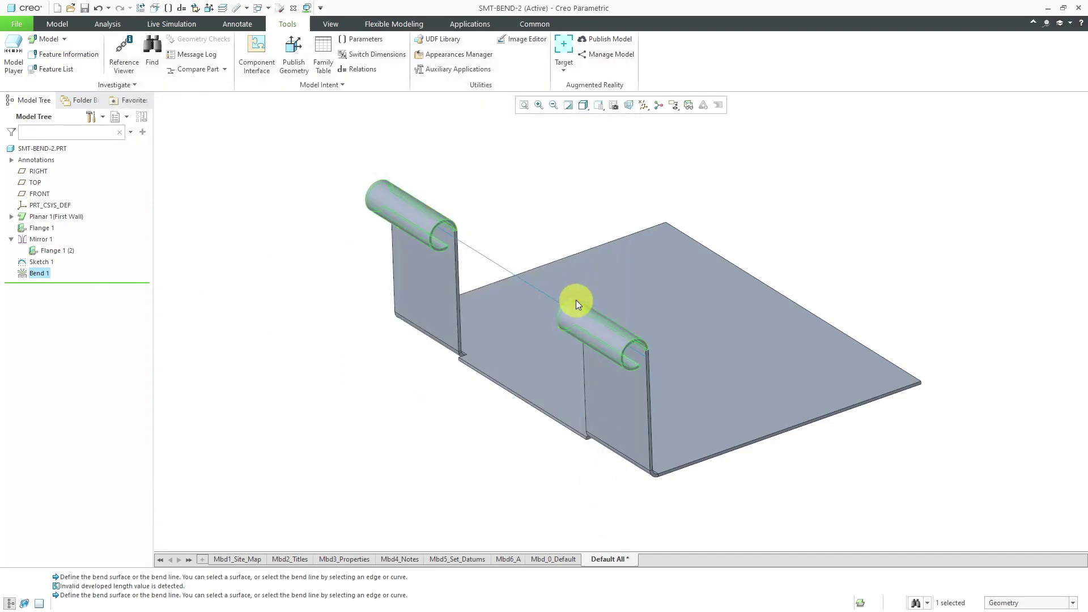
# - Open the part's relations and examine them from the beginning to see what drives the sheet metal defaults
pyautogui.click(366, 69)
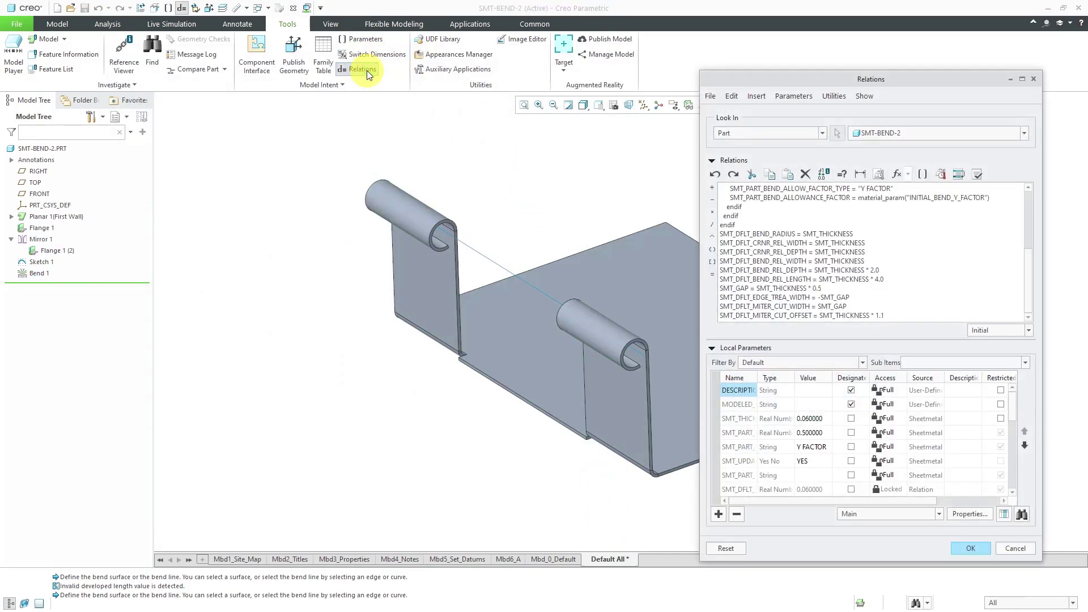
pyautogui.moveTo(752, 84); pyautogui.dragTo(287, 53)
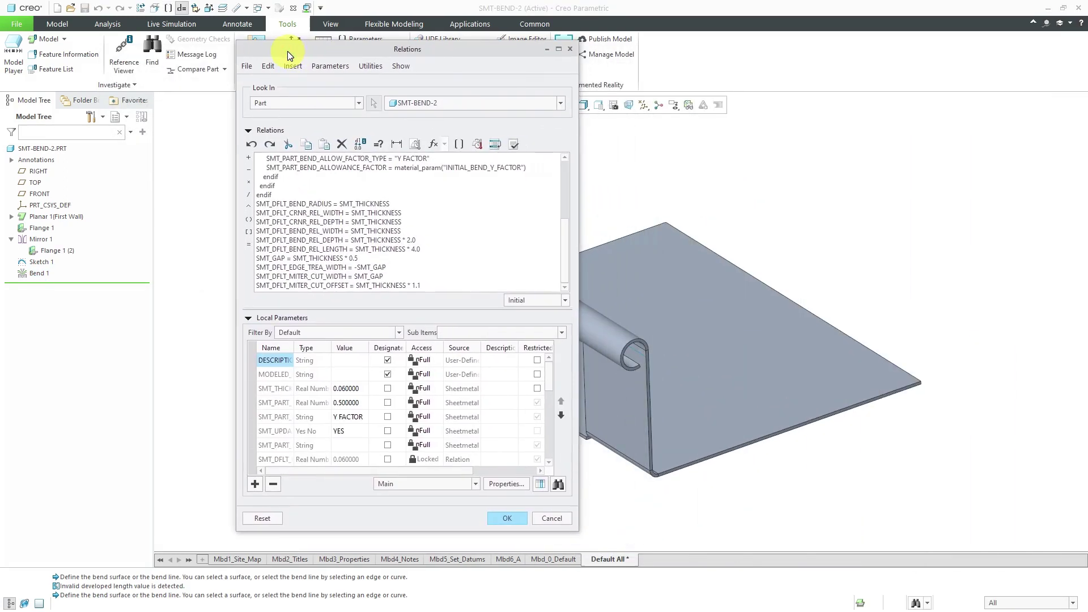
pyautogui.moveTo(567, 241); pyautogui.dragTo(568, 160)
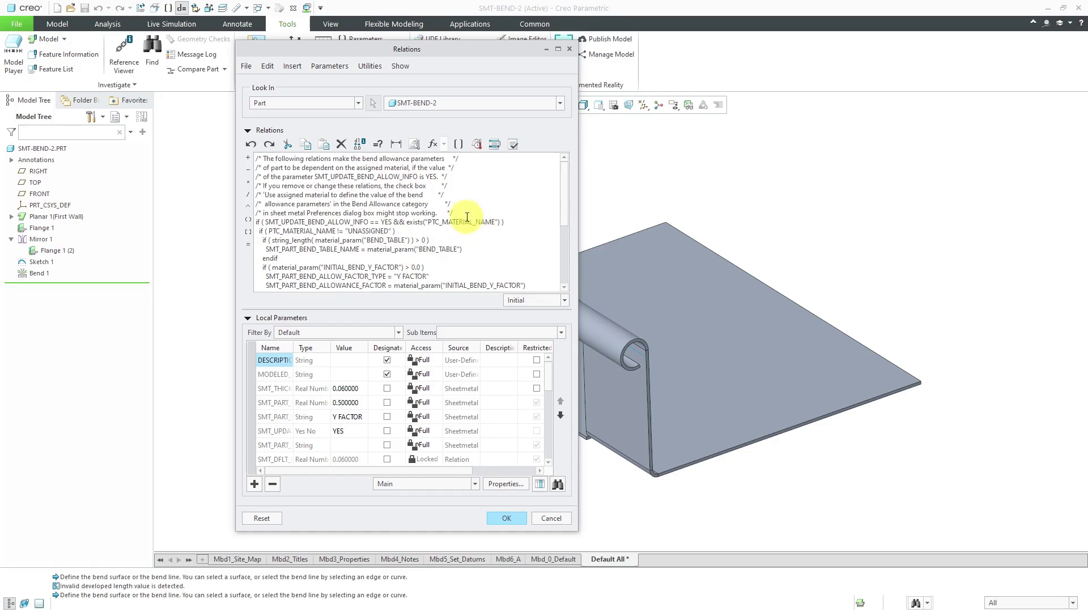
# - Comment out the SMT_DFLT_BEND_RADIUS = SMT_THICKNESS relation with a leading /* and accept the edited relations
pyautogui.scroll(-5, 472, 231)
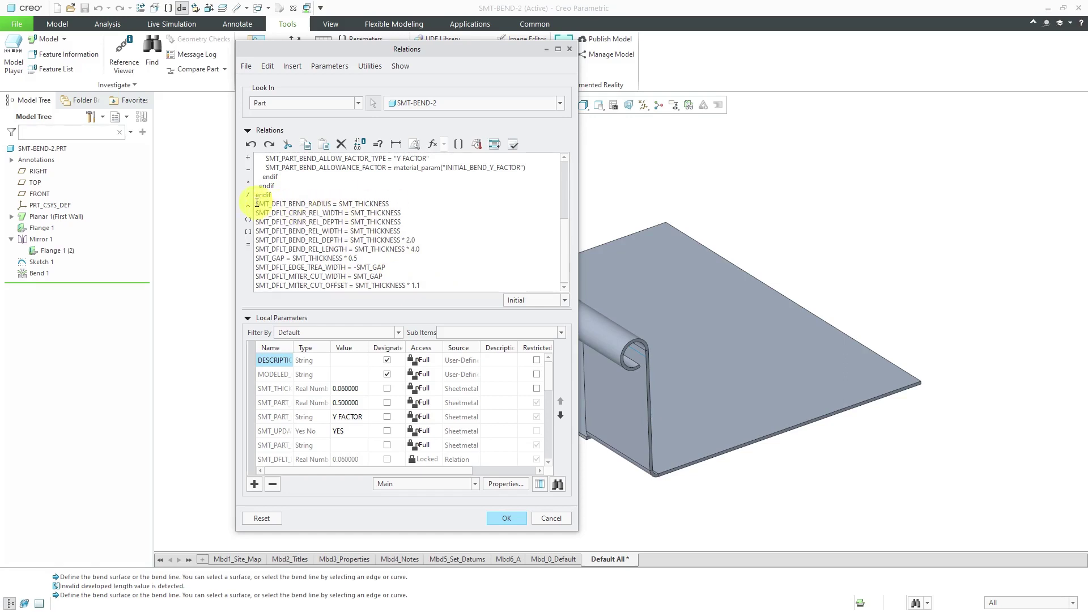
pyautogui.write('/')
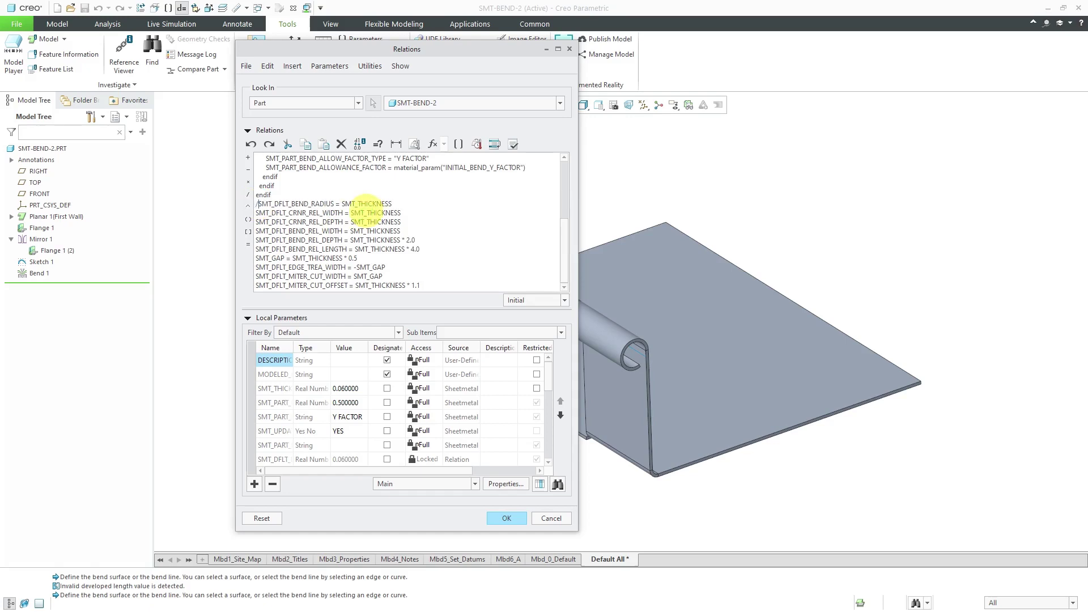
pyautogui.write('*')
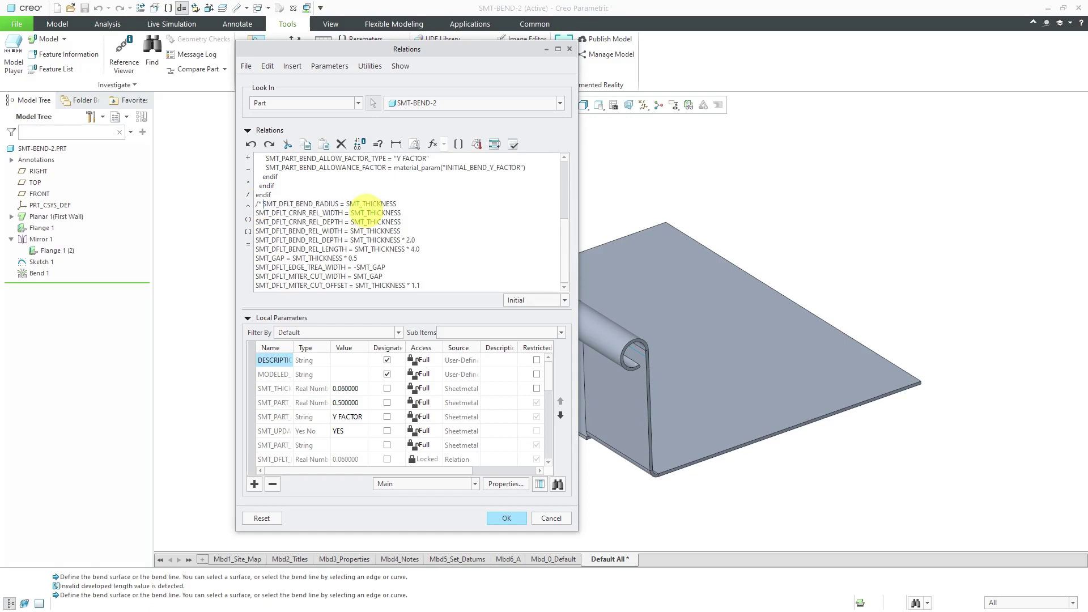
pyautogui.click(508, 518)
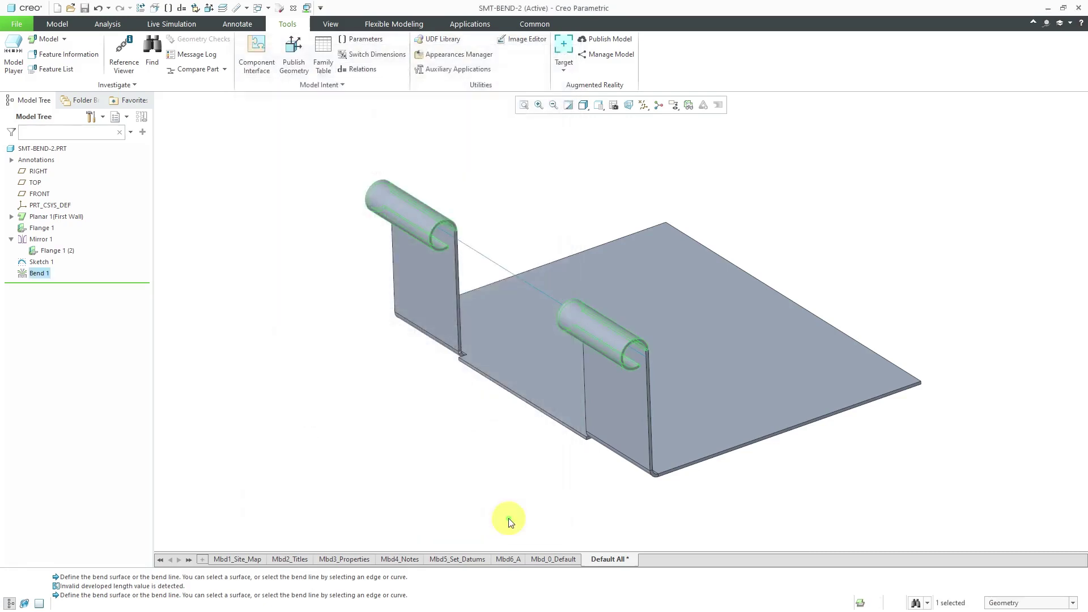
# - Open the part's parameters and widen the Name and Source columns to check what drives the default bend radius
pyautogui.click(368, 39)
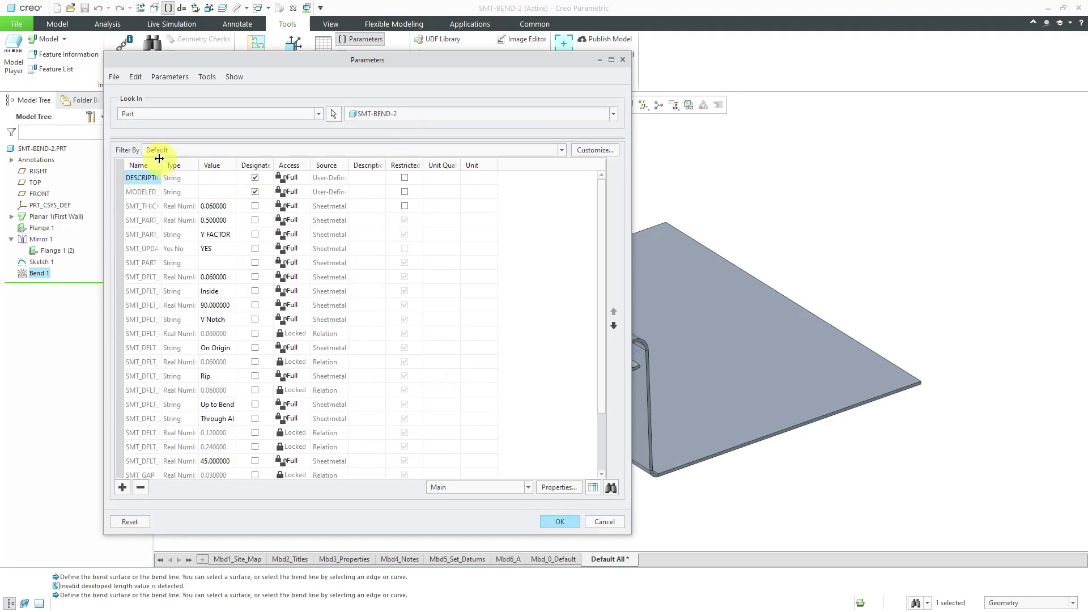
pyautogui.moveTo(160, 158); pyautogui.dragTo(261, 153)
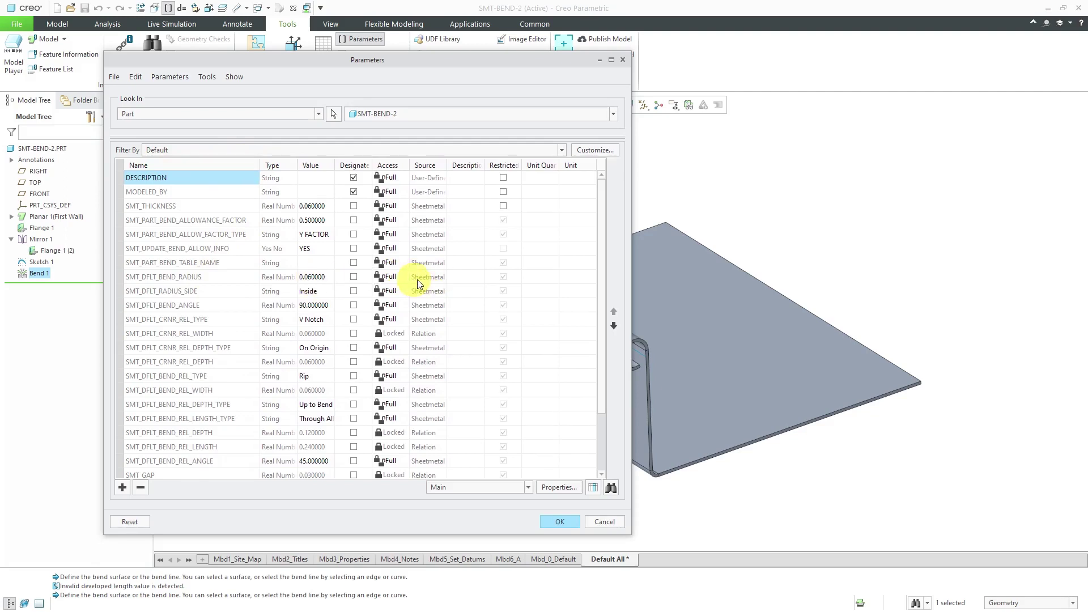
pyautogui.moveTo(517, 303)
pyautogui.moveTo(447, 163); pyautogui.dragTo(477, 161)
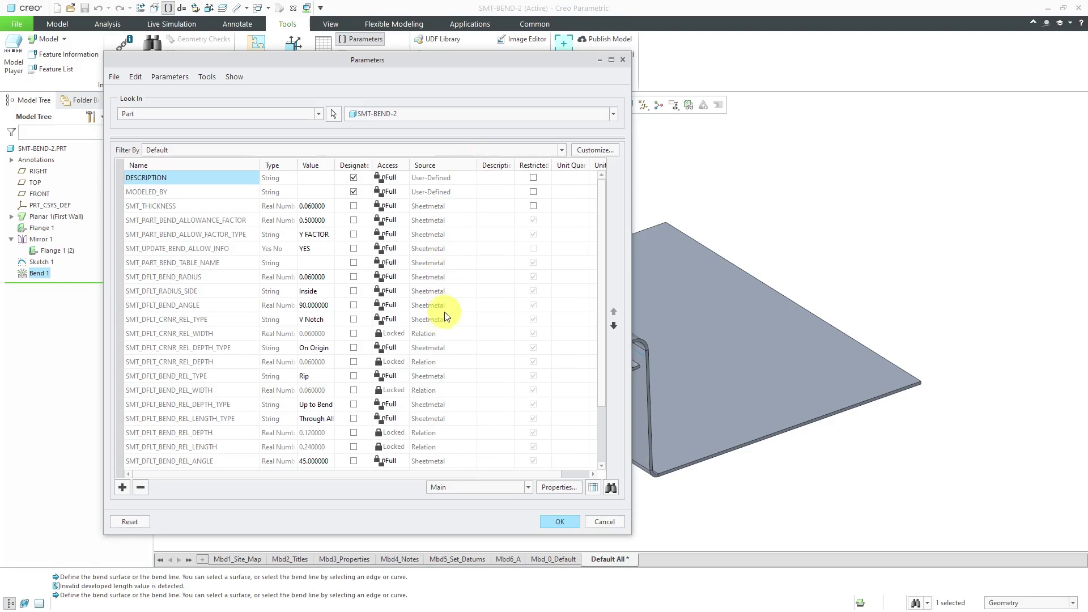